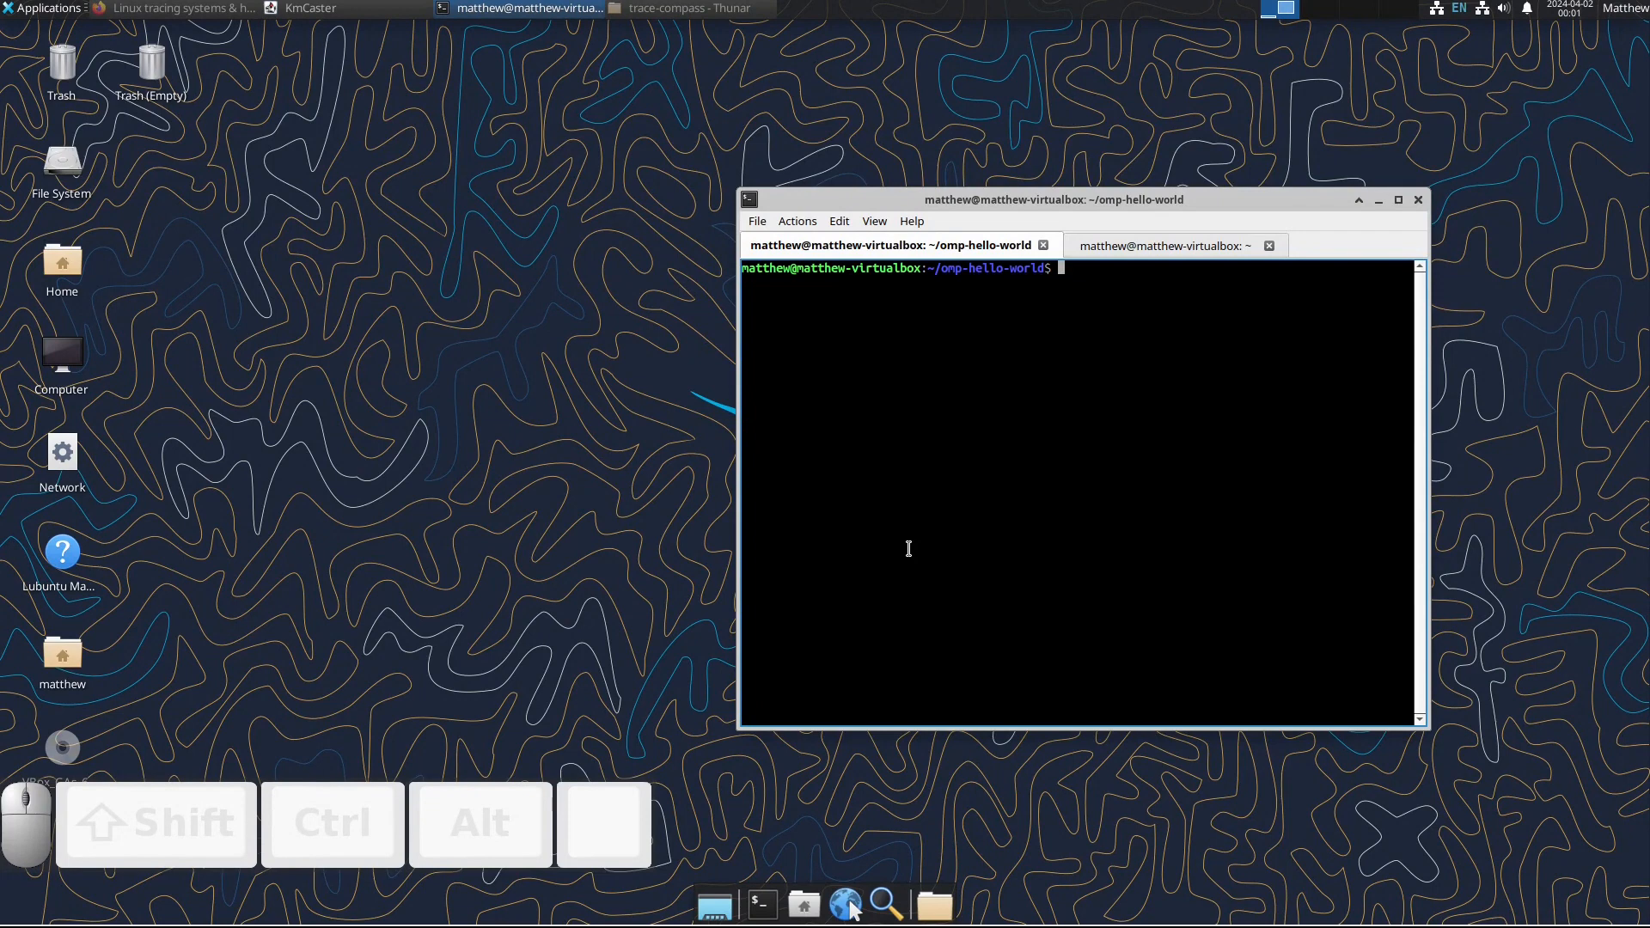
Step: Open the source file omp-matrix.c from the omp-hello-world directory in featherpad
text(feather)
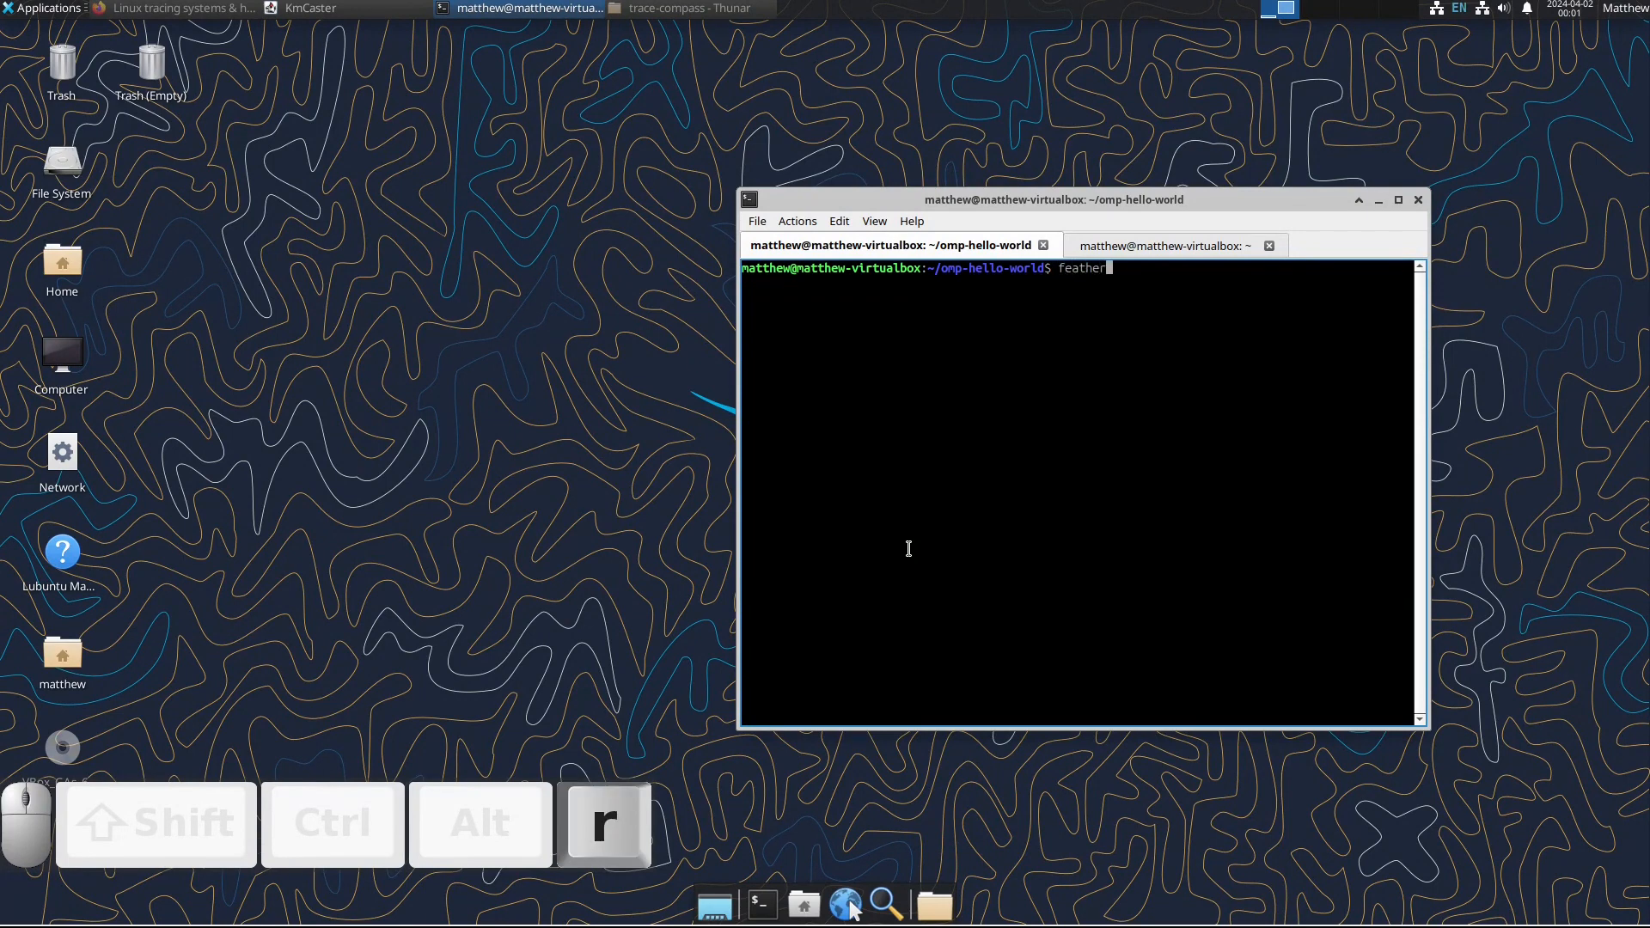
text(pad)
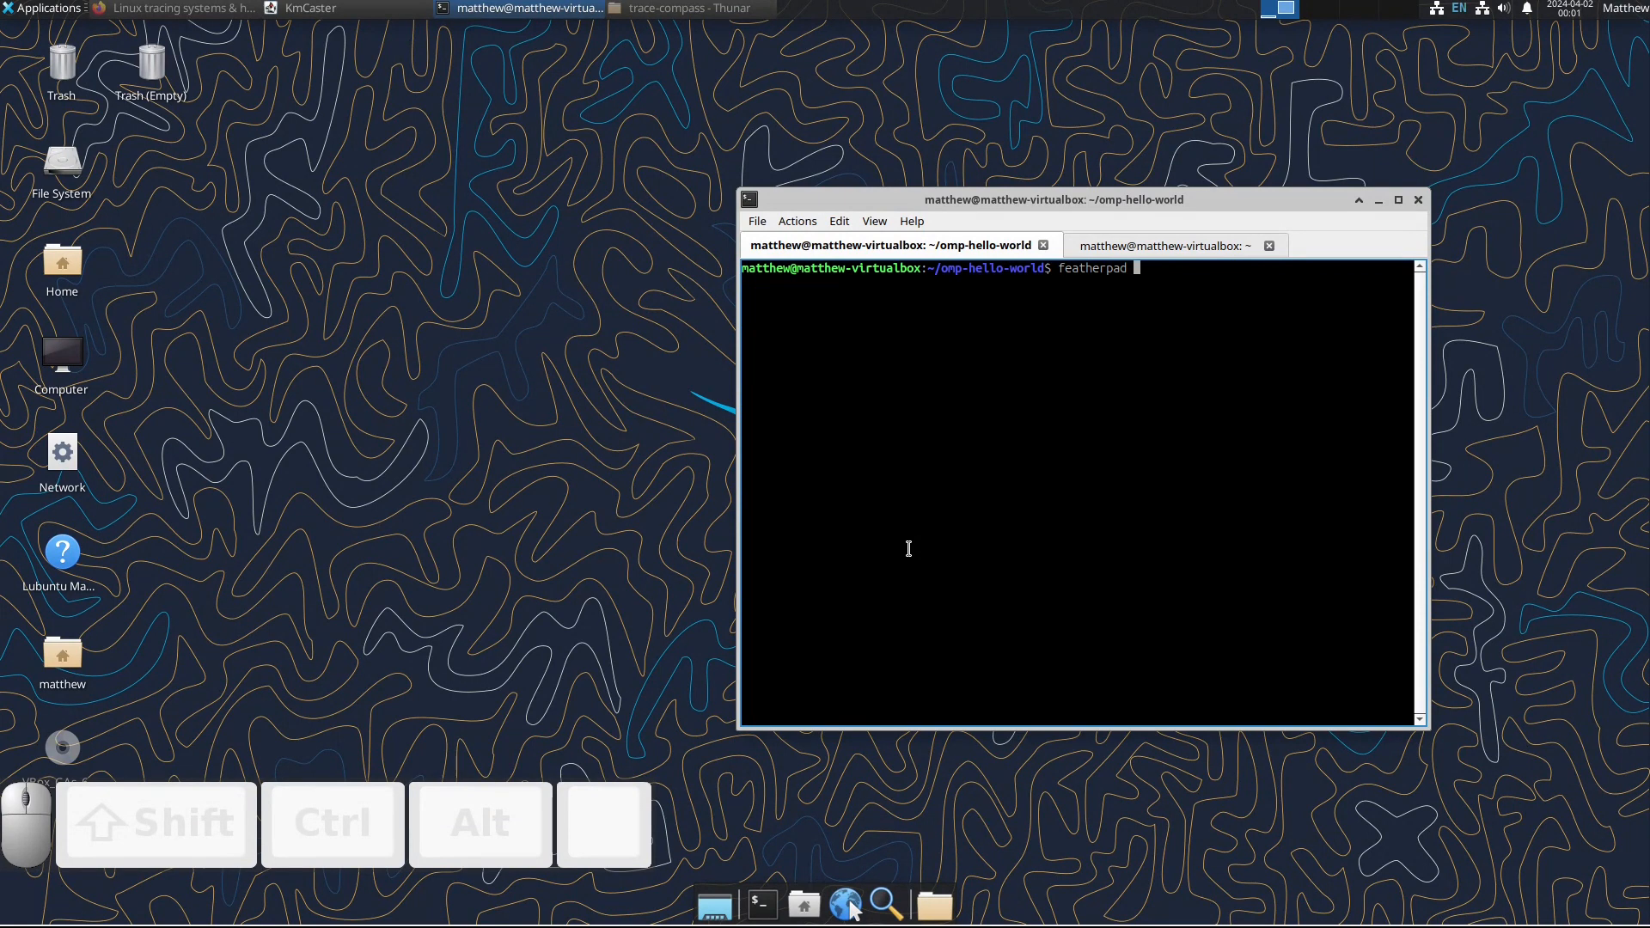
text(op)
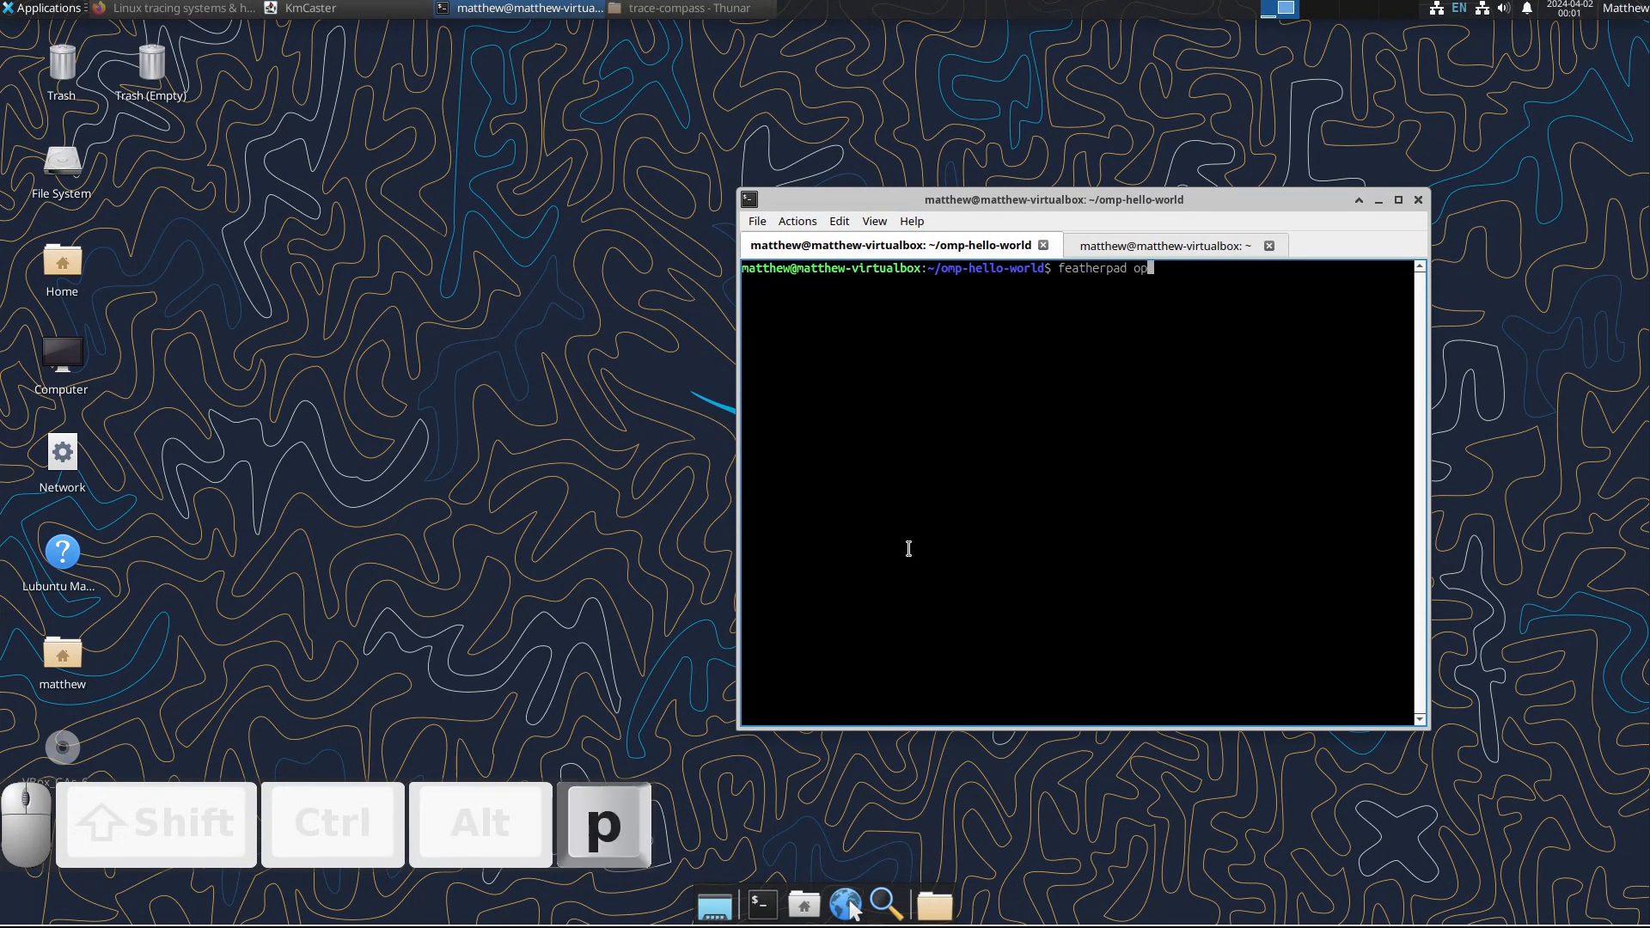
key(Tab)
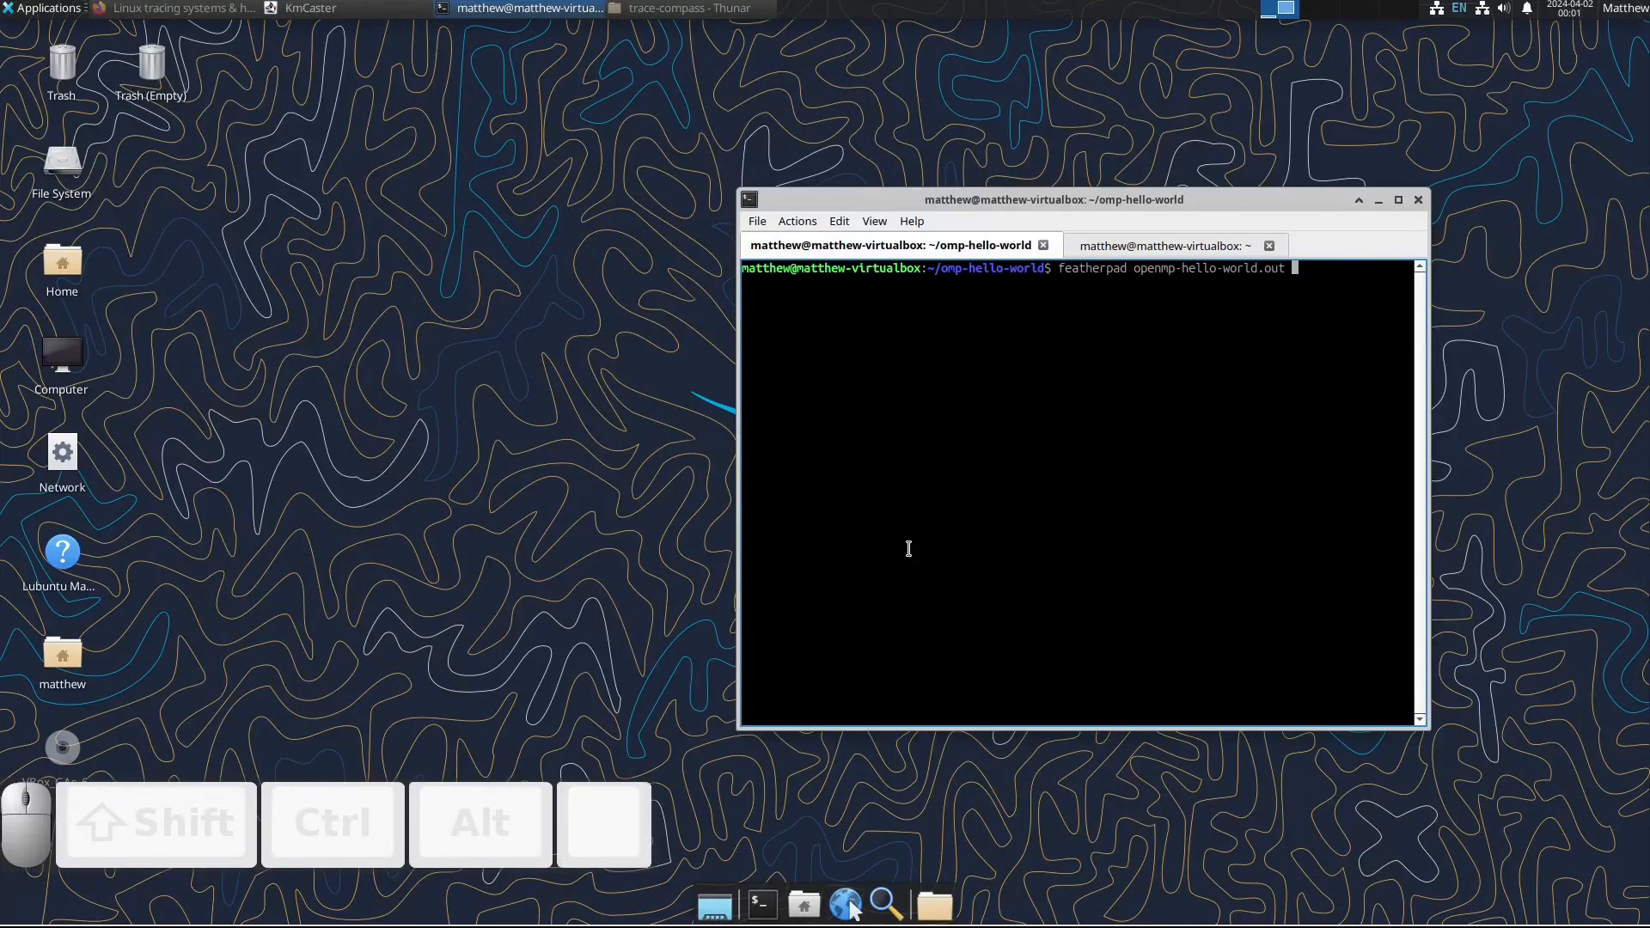
key(BackSpace)
key(BackSpace)
key(BackSpace)
key(BackSpace)
key(BackSpace)
key(BackSpace)
key(BackSpace)
key(BackSpace)
key(BackSpace)
key(BackSpace)
key(BackSpace)
key(BackSpace)
key(BackSpace)
key(BackSpace)
key(BackSpace)
key(BackSpace)
key(BackSpace)
key(BackSpace)
key(BackSpace)
key(BackSpace)
key(BackSpace)
key(BackSpace)
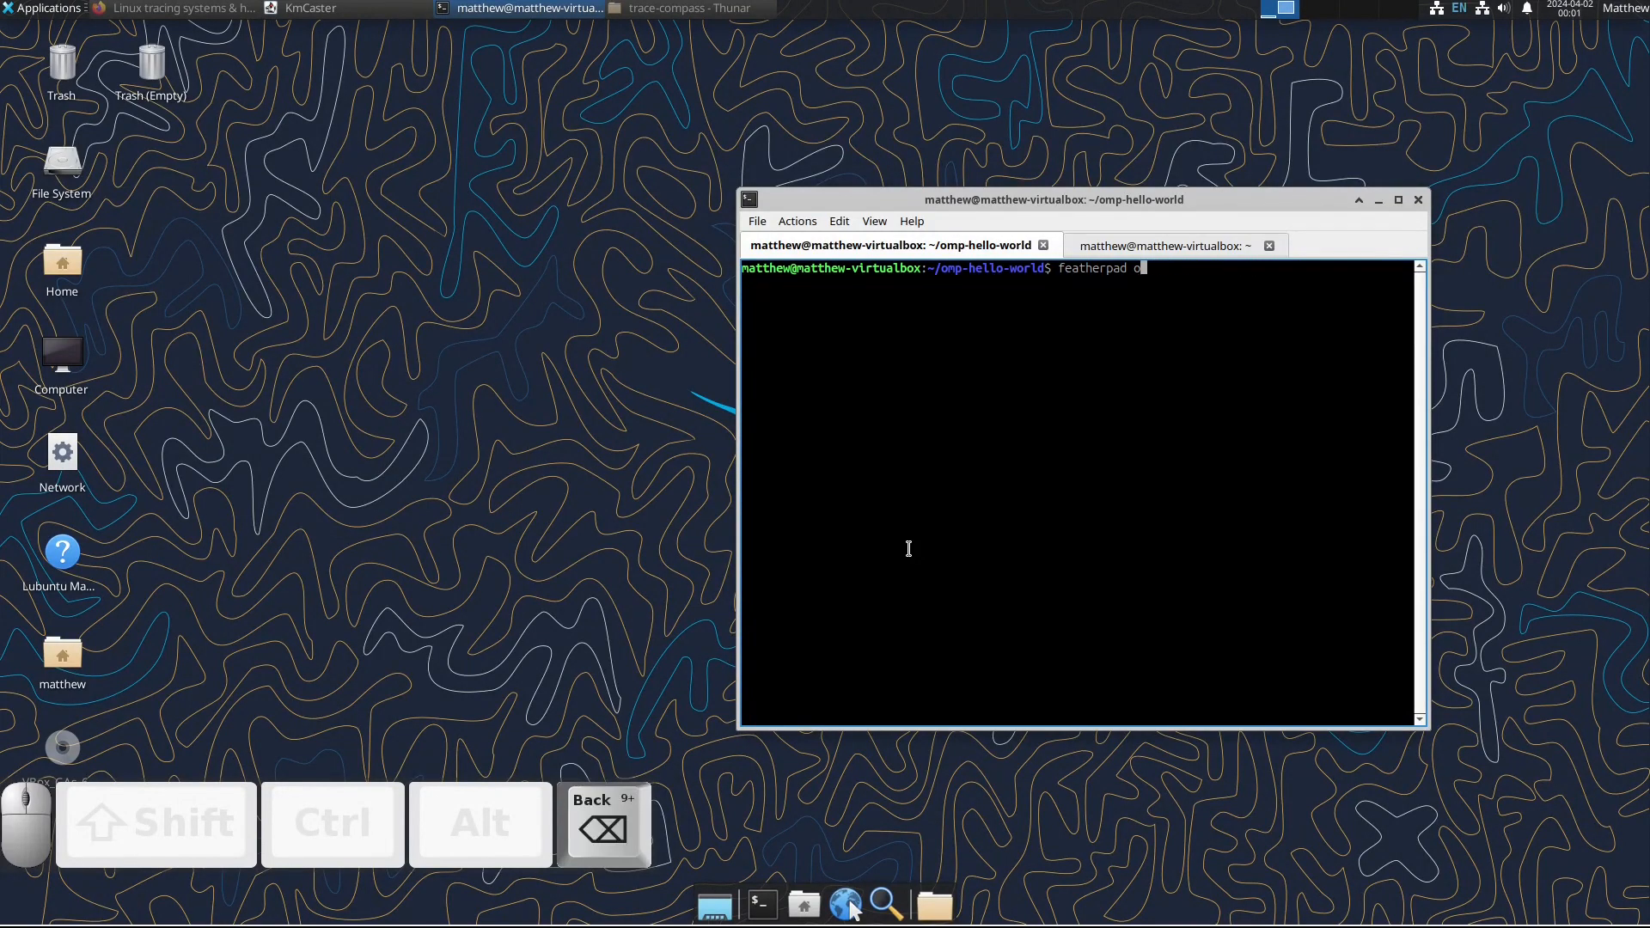
text(mp)
key(Tab)
key(Return)
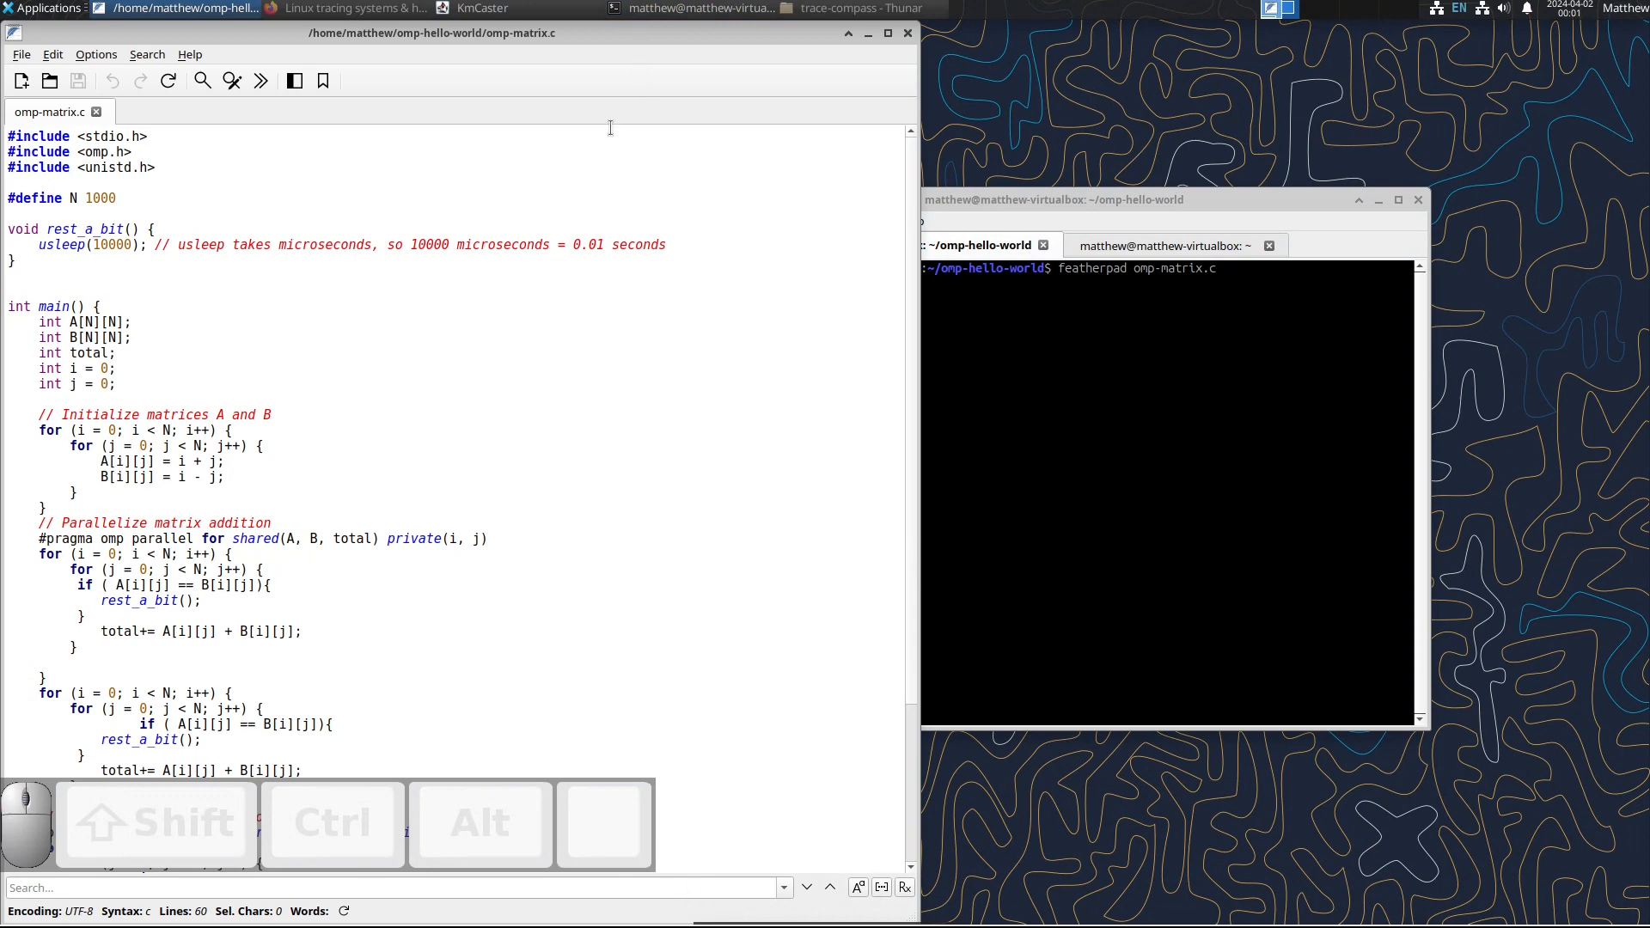
Step: Examine the matrix addition loops in omp-matrix.c, comparing the parallelized blocks with the serial one, and close the editor
scroll(111, 307, down, 2)
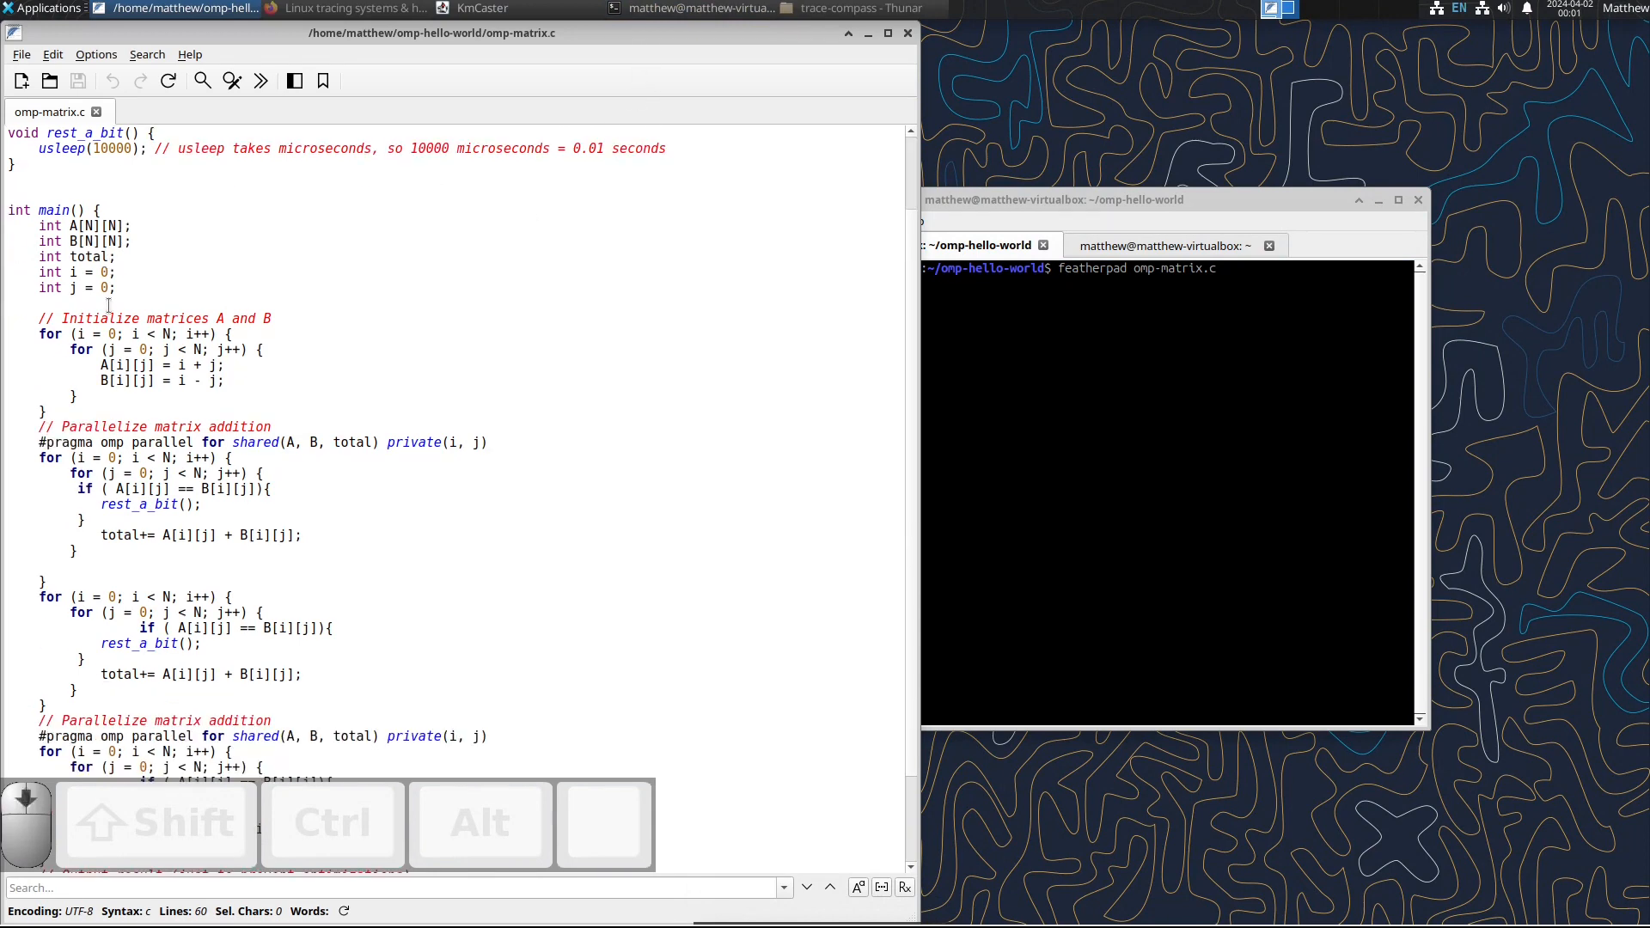
scroll(99, 263, down, 1)
drag(39, 283, 100, 521)
click(142, 369)
scroll(140, 460, down, 1)
drag(148, 470, 196, 597)
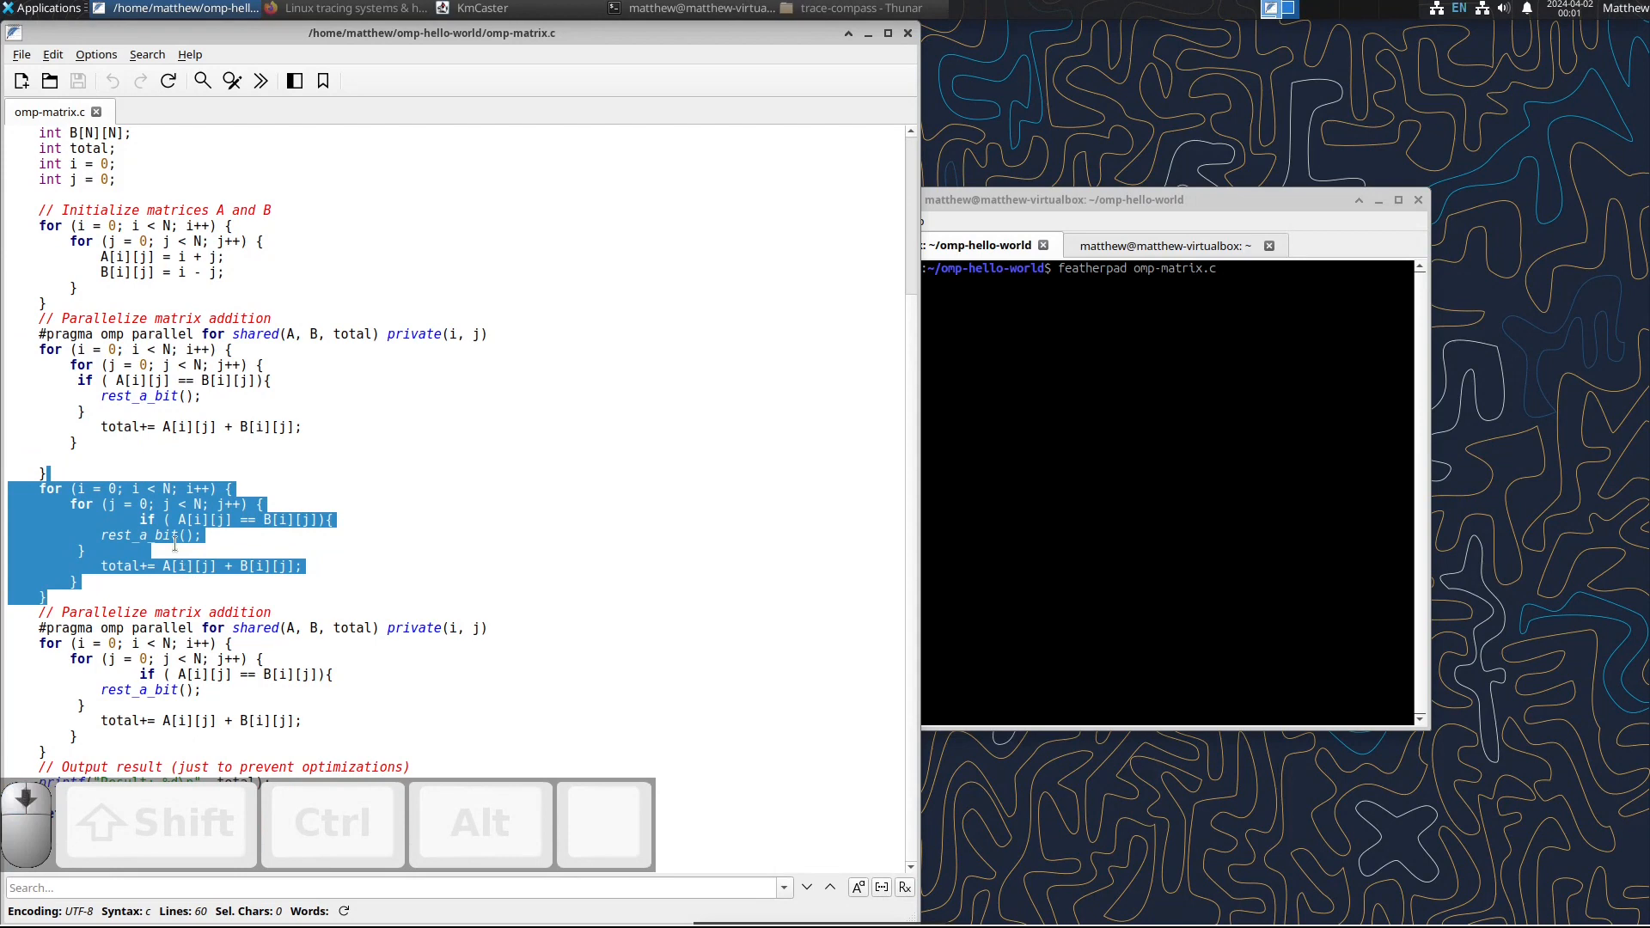
click(98, 599)
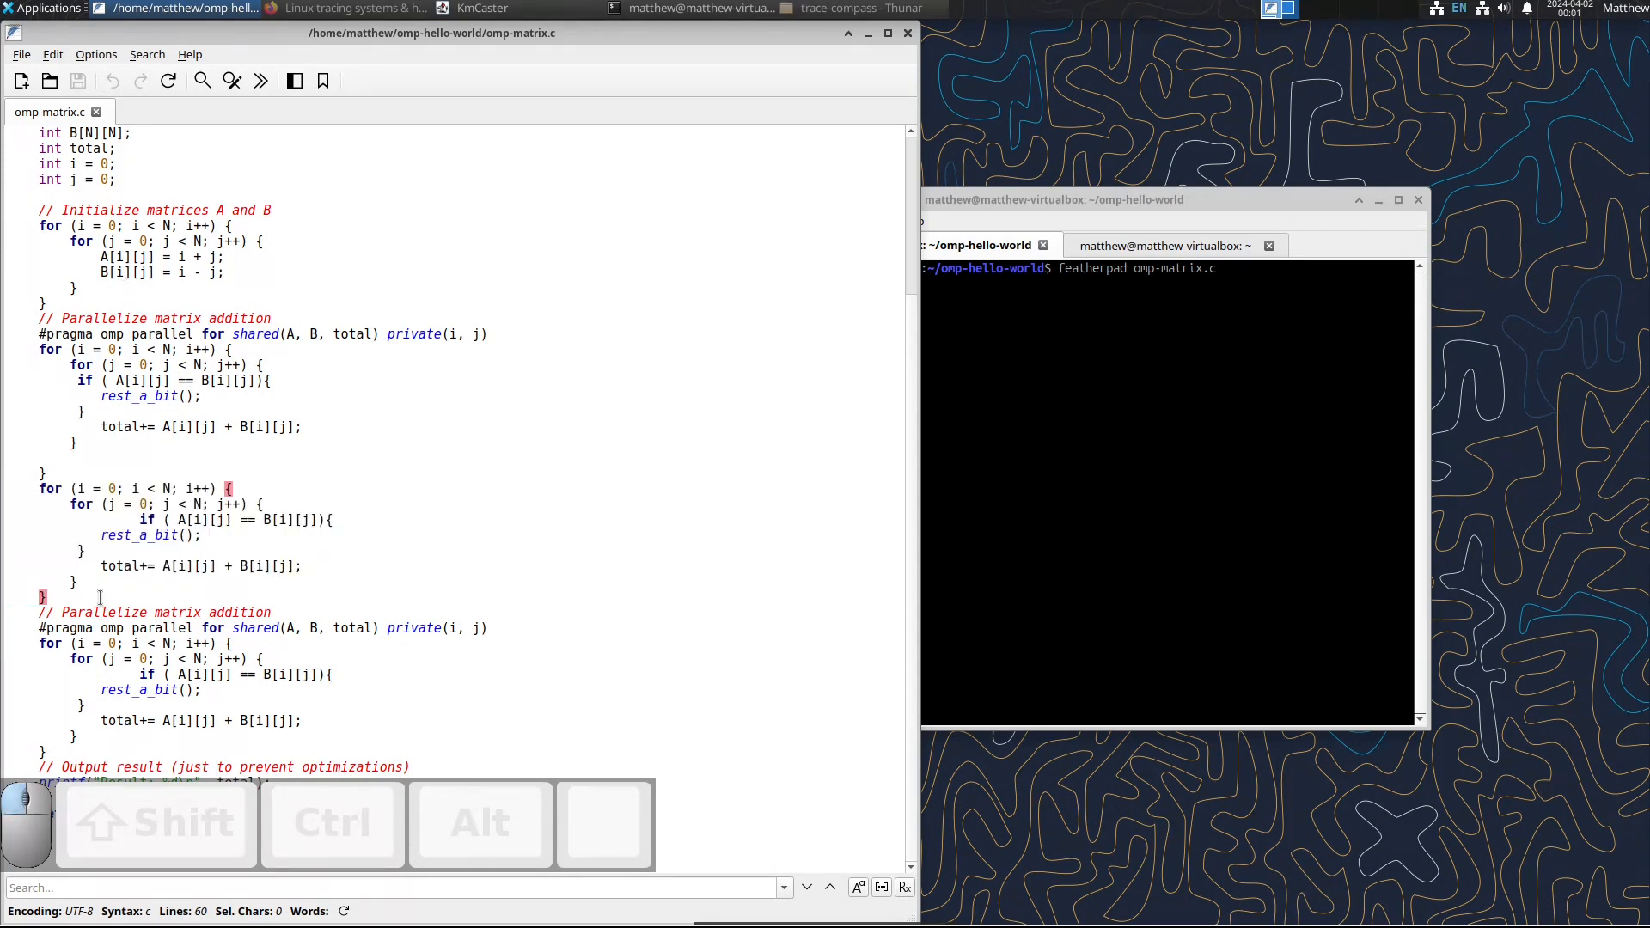
drag(99, 599, 155, 753)
click(908, 34)
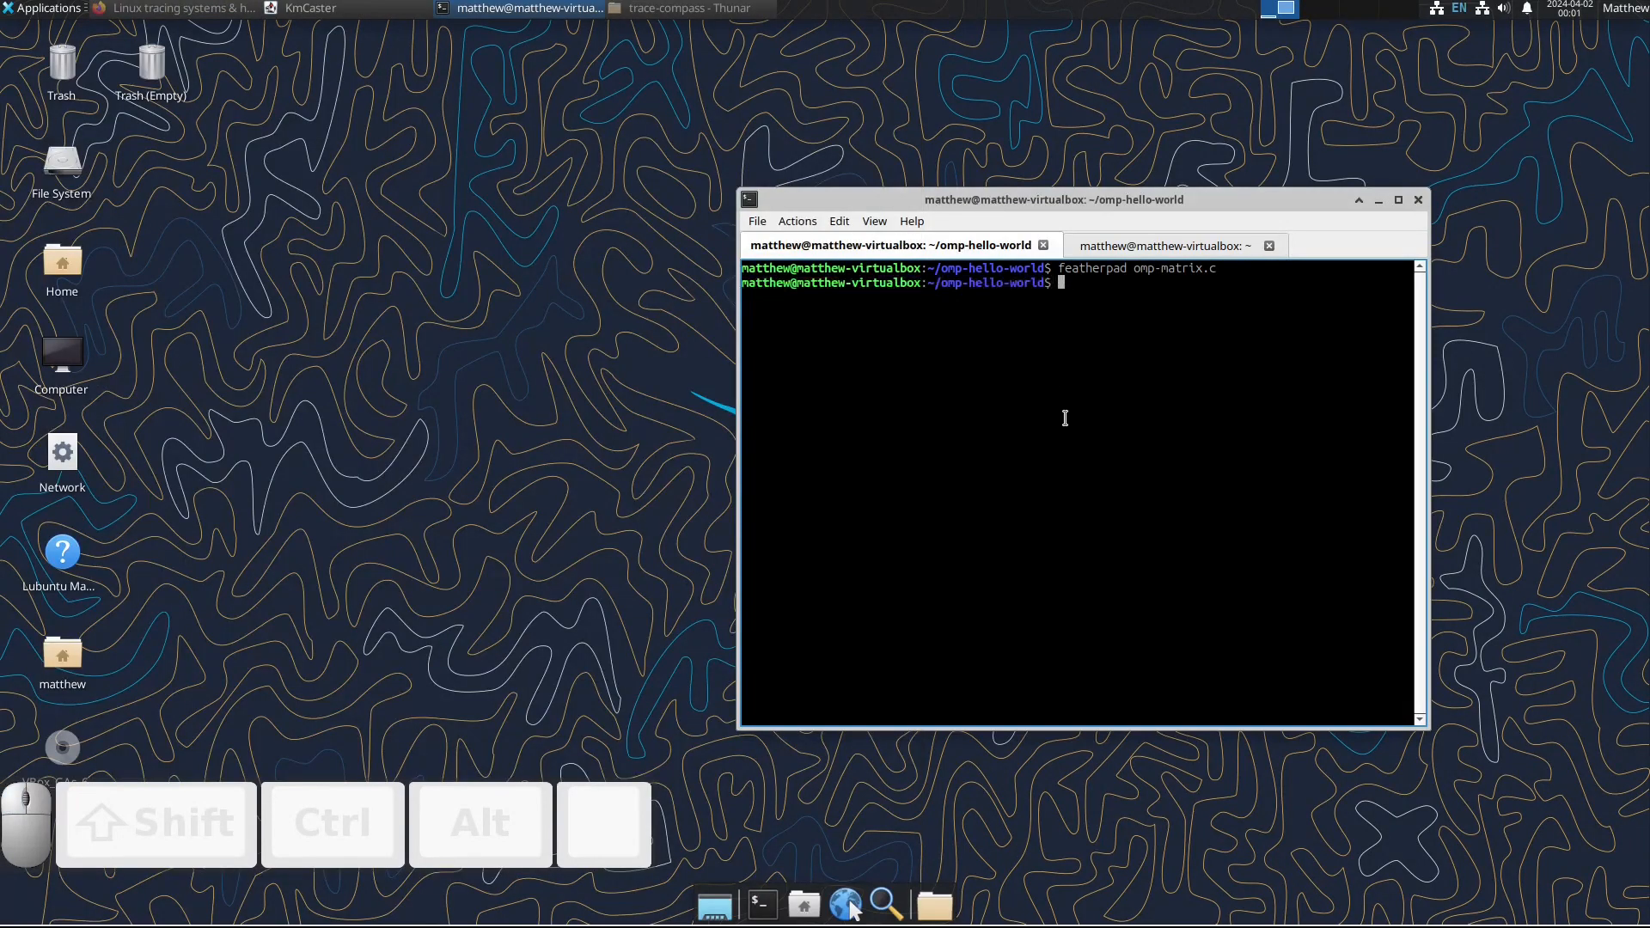
Step: Compile the program by rerunning the earlier command gcc -pg -lpthread -fopenmp omp-matrix.c -o openmp-hello-world.out
click(1065, 417)
key(ctrl+r)
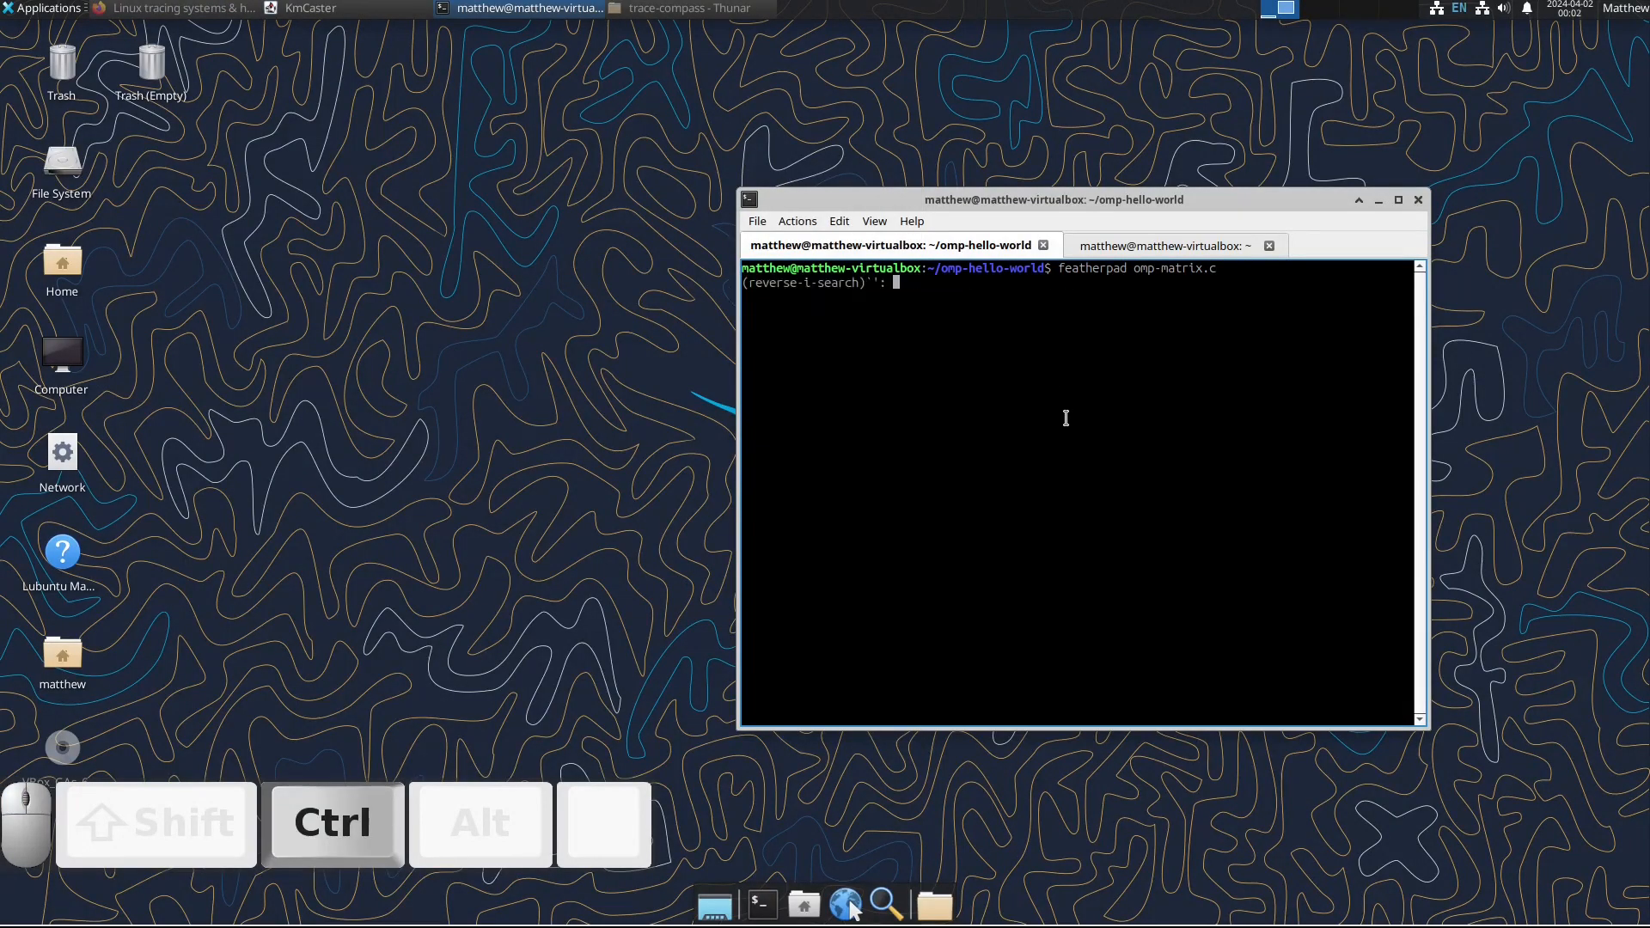
text(g)
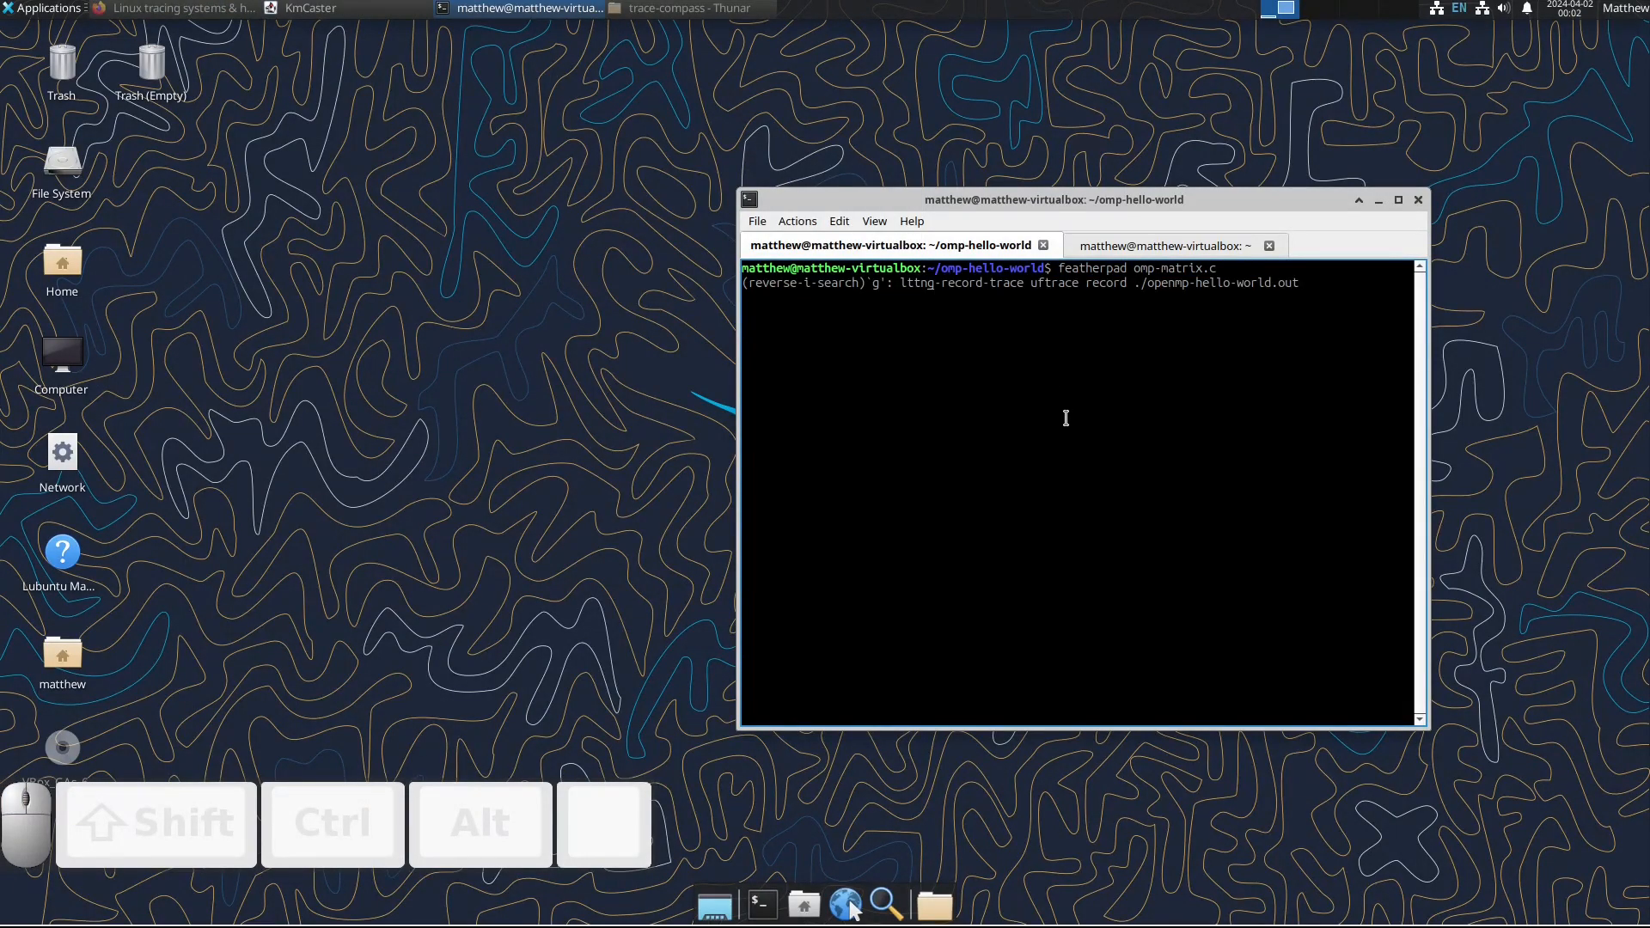
text(cc)
key(Right)
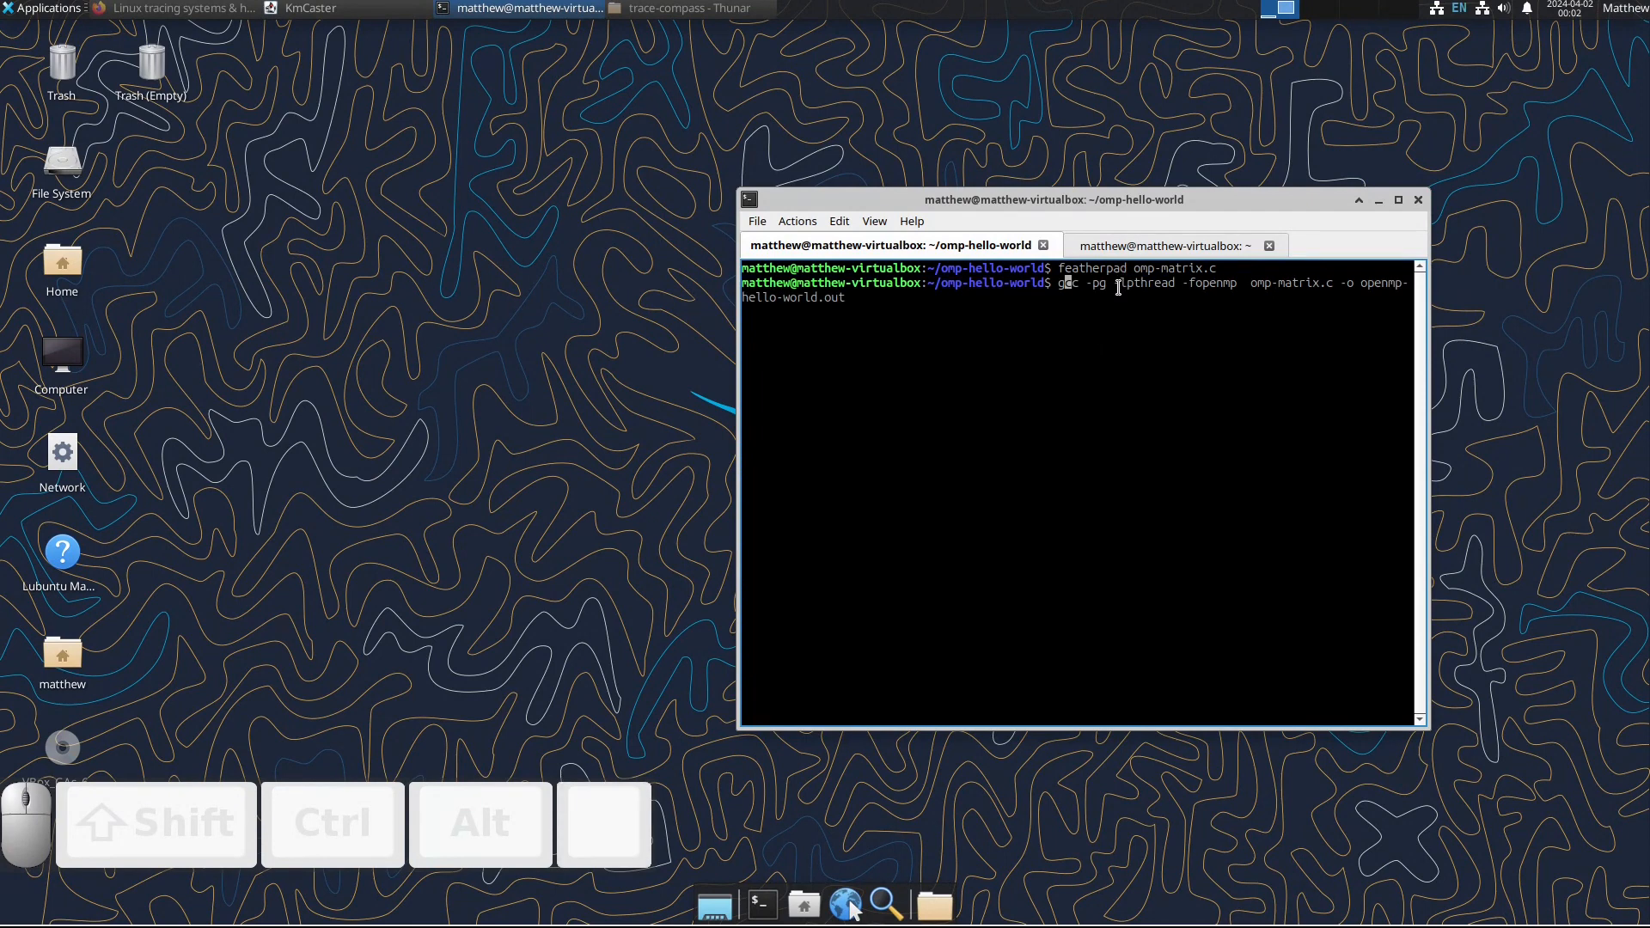
drag(1116, 285, 1242, 286)
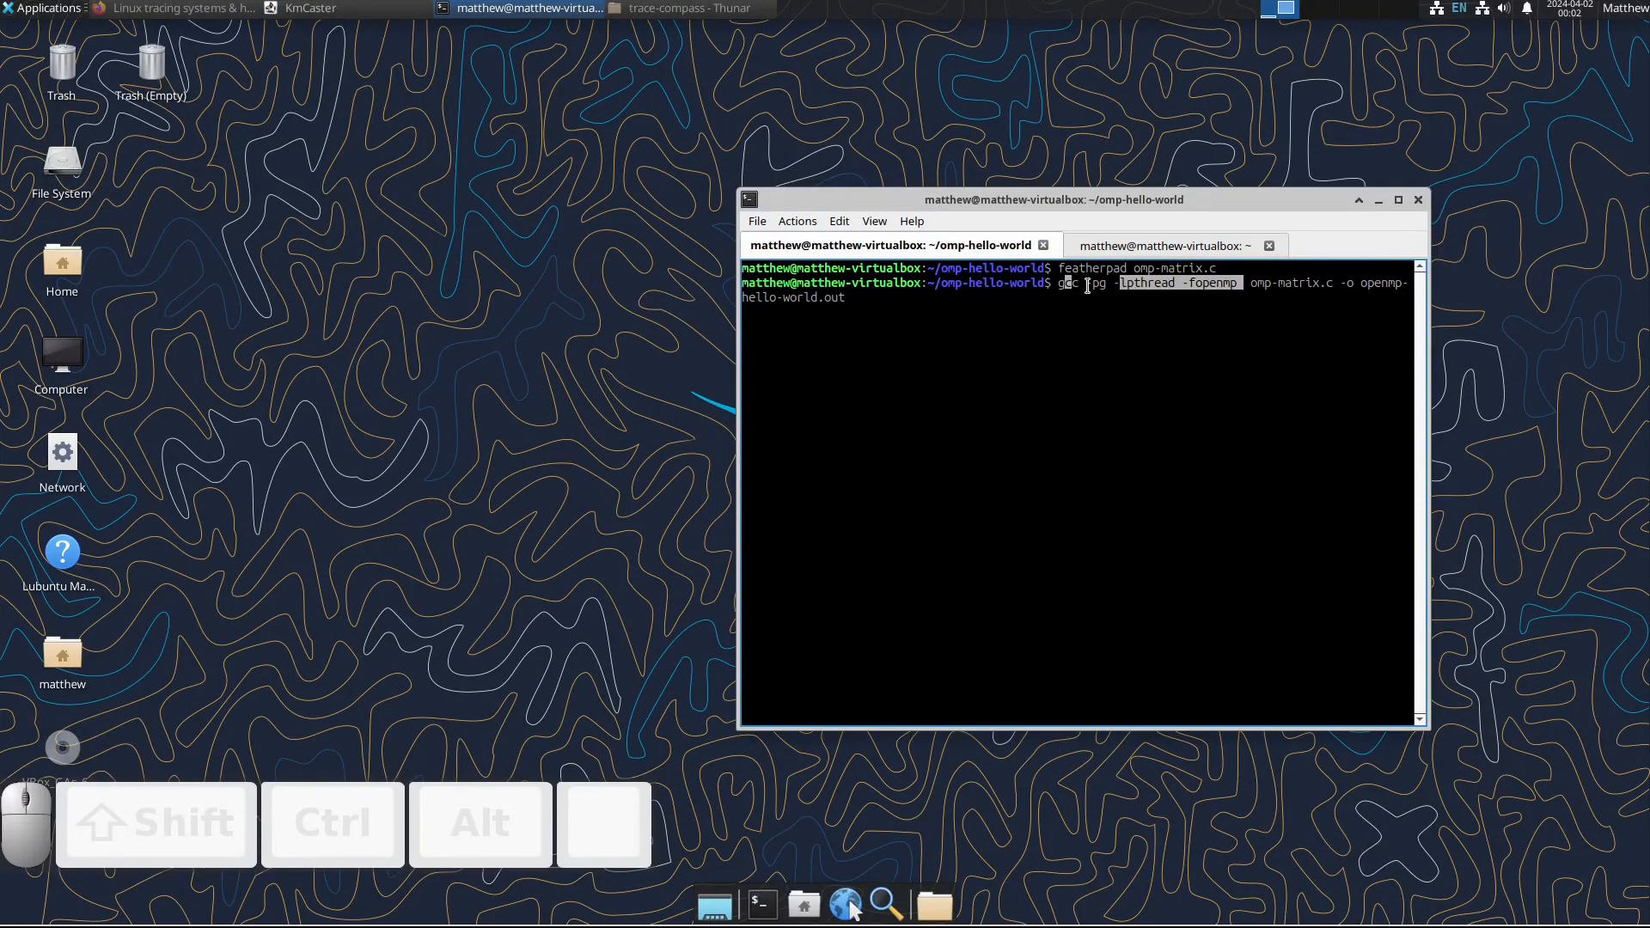
drag(1085, 284, 1106, 284)
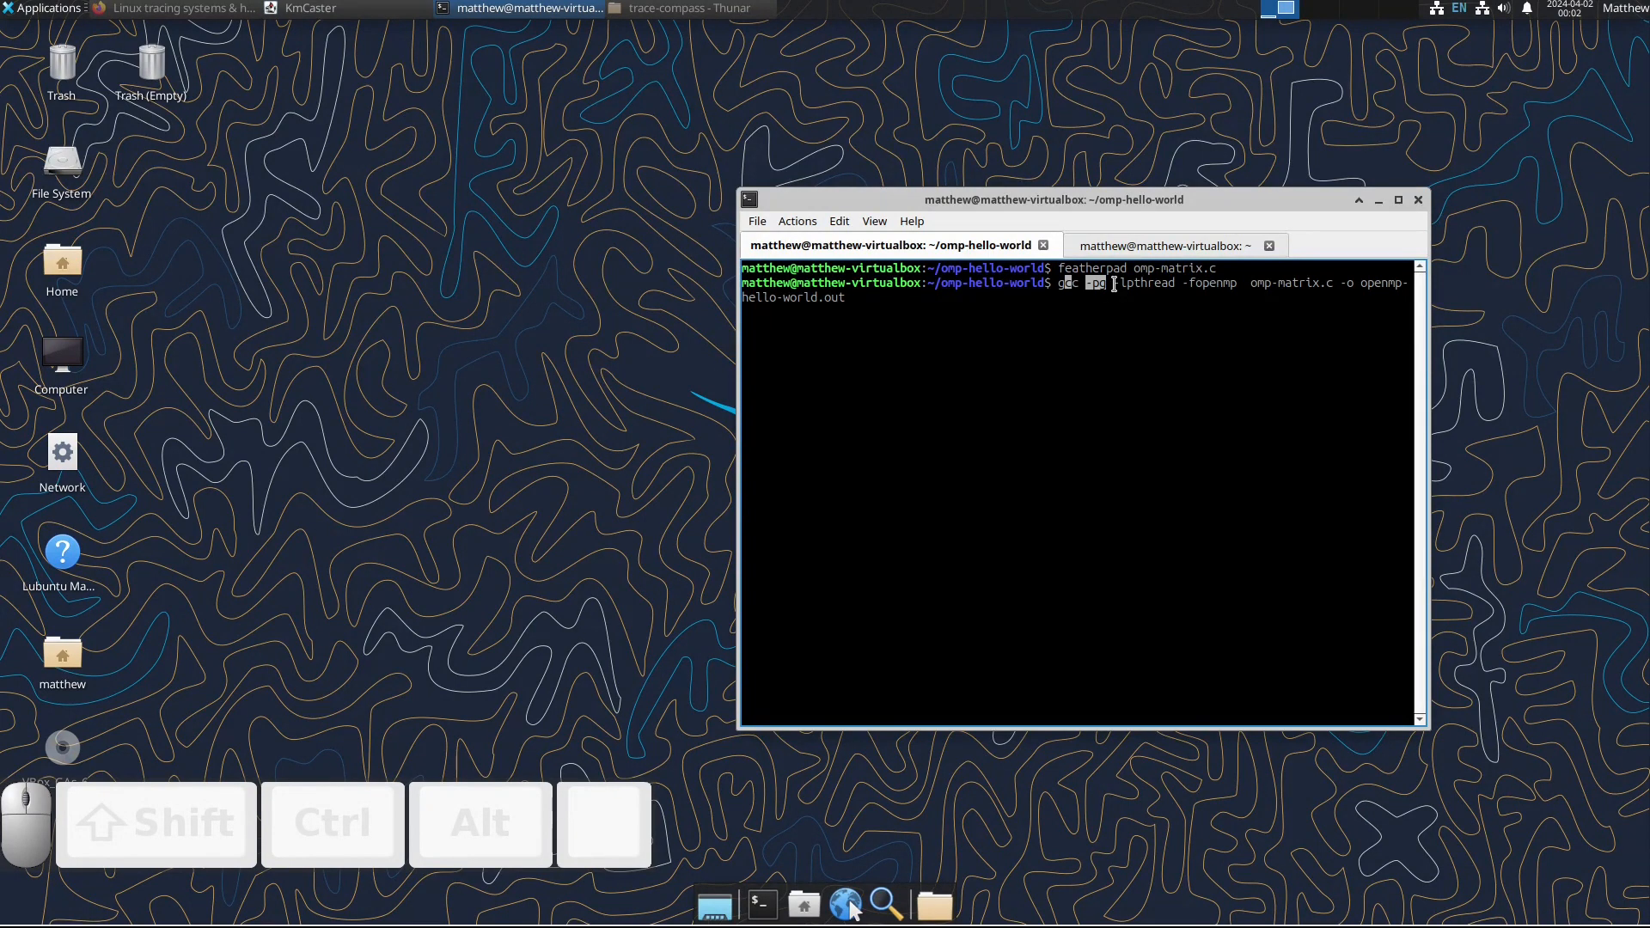
key(Return)
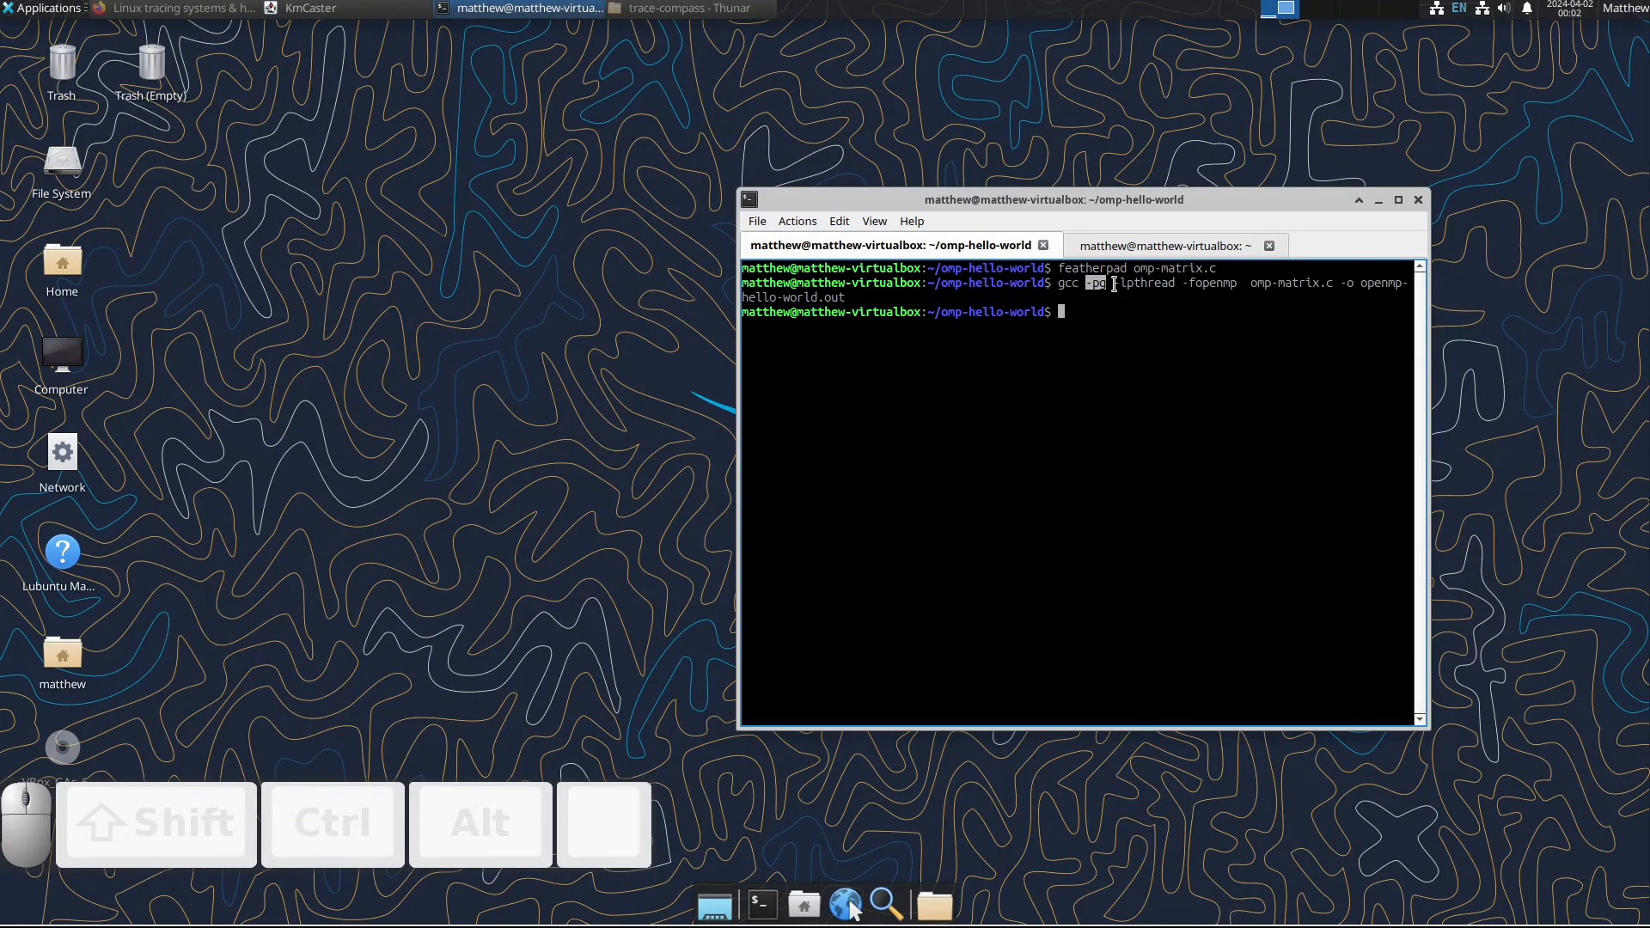
Step: Record a trace of the program by rerunning lttng-record-trace uftrace record ./openmp-hello-world.out from the command history
key(ctrl+r)
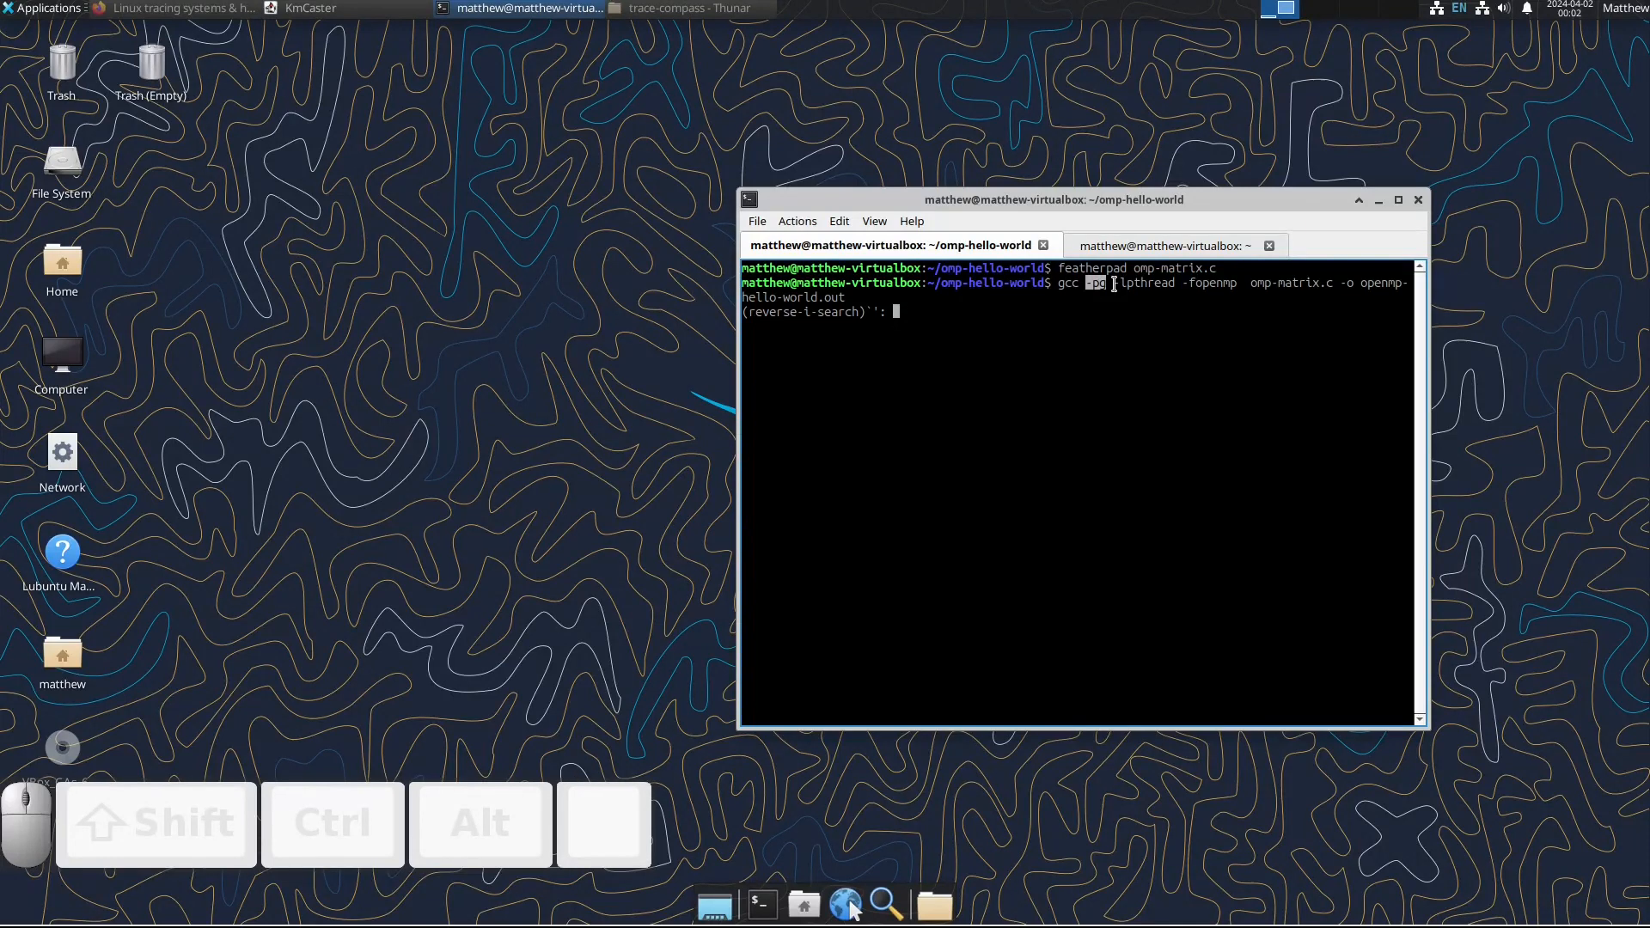
text(lttn)
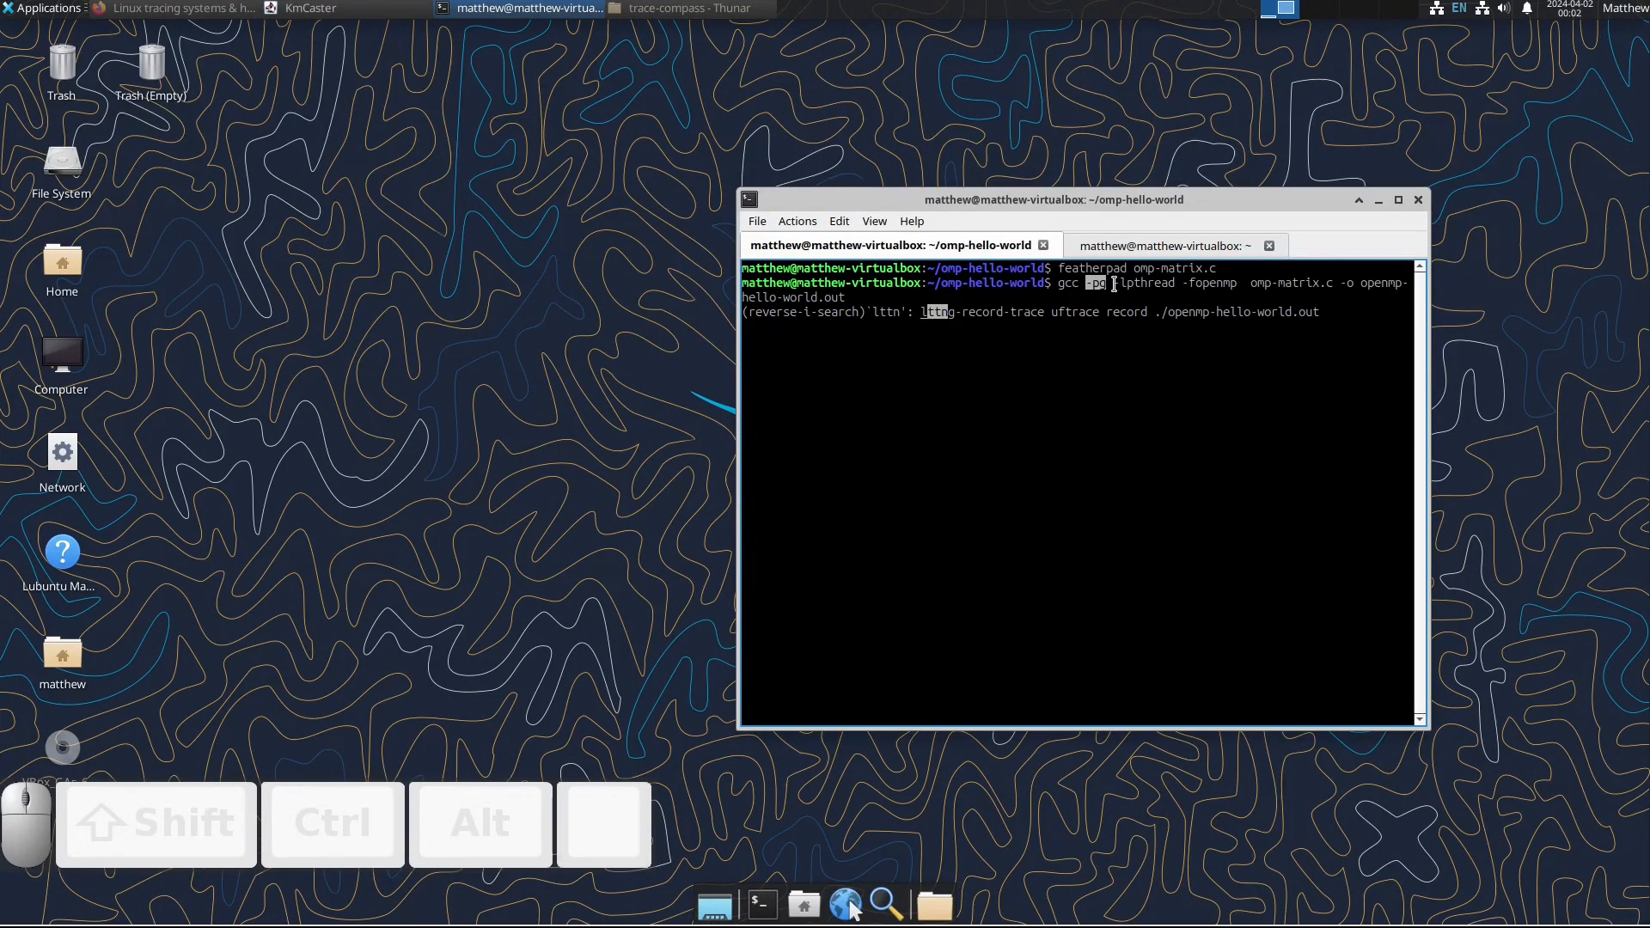
key(End)
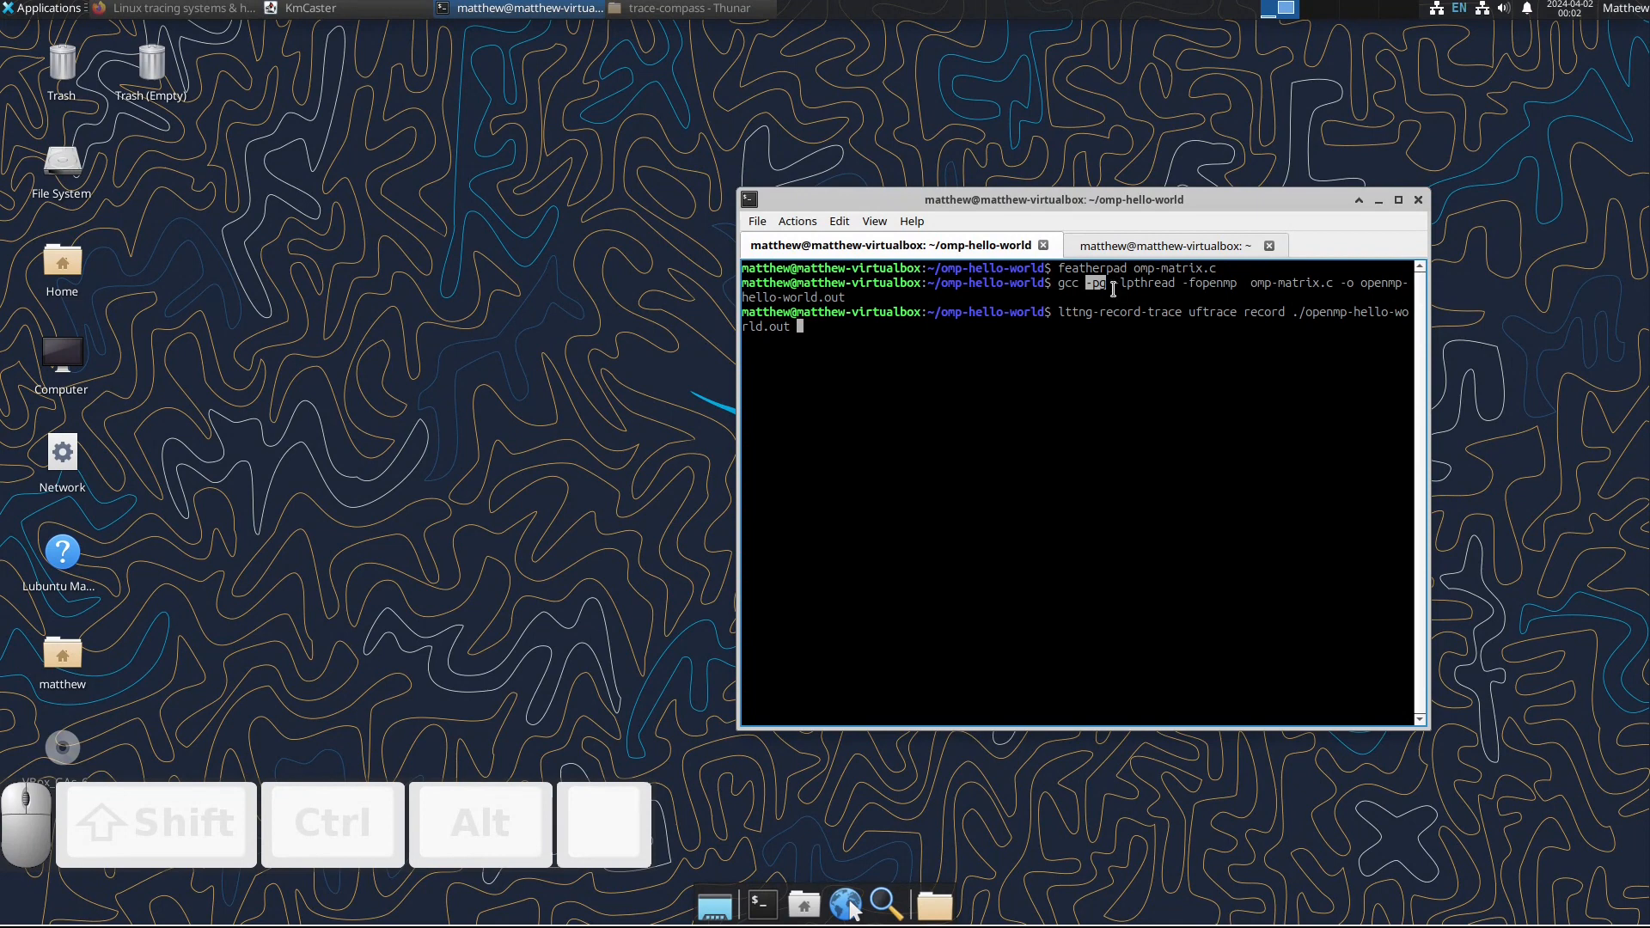
mouse_move(1058, 312)
mouse_down()
mouse_move(1410, 316)
mouse_move(1059, 312)
mouse_up()
click(1188, 316)
click(1190, 312)
key(Return)
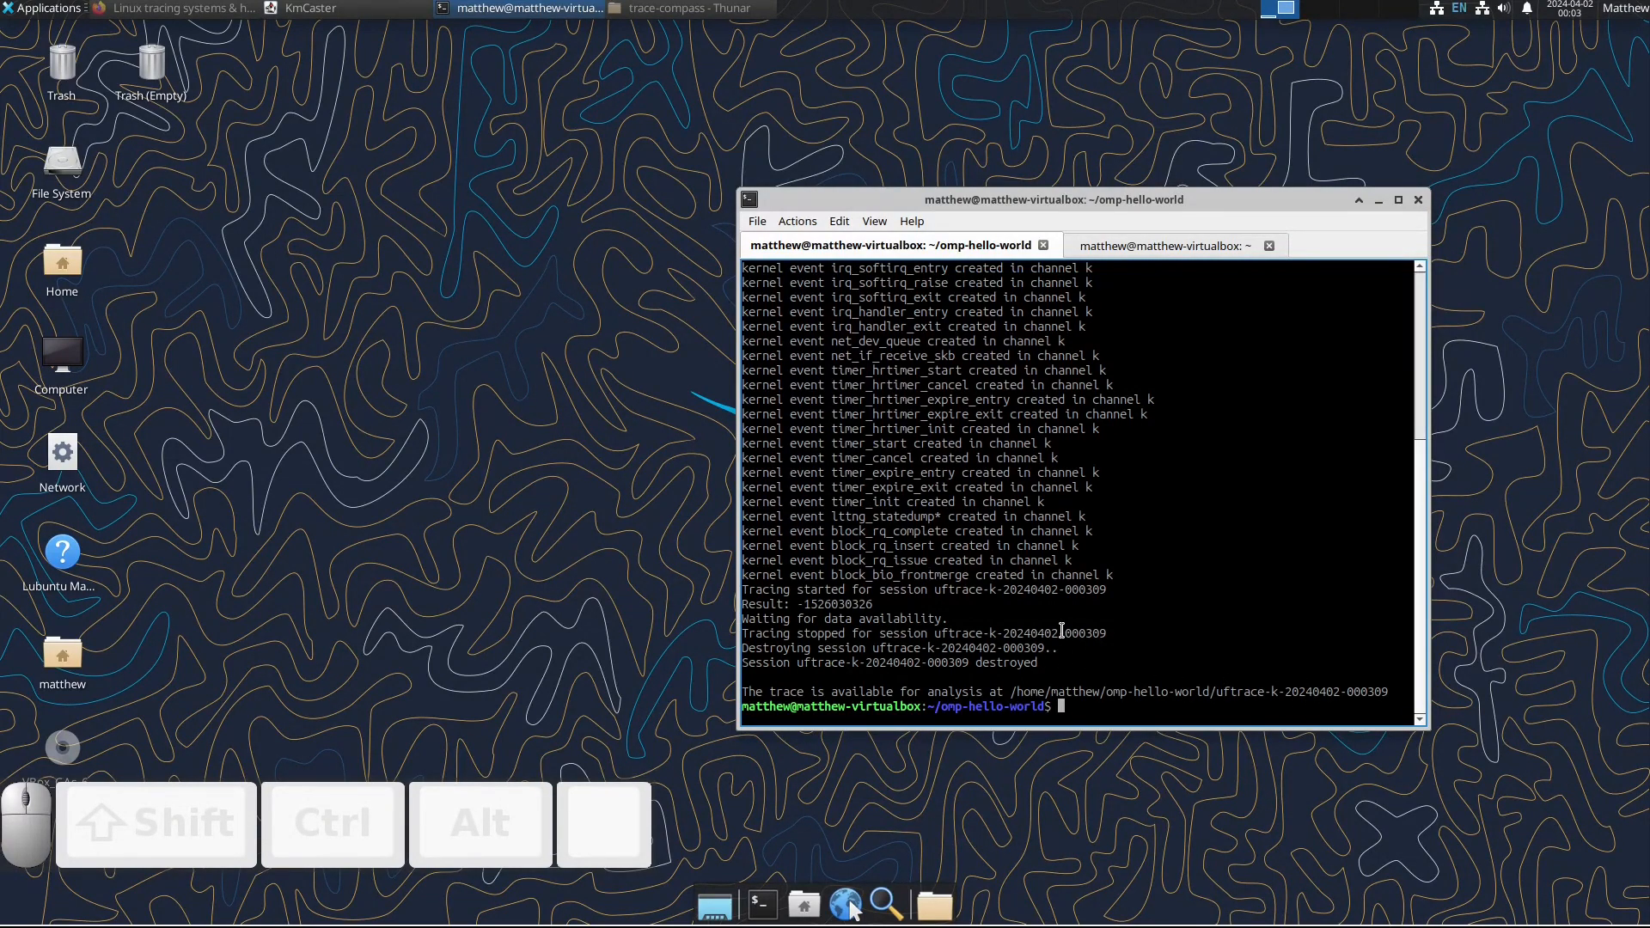
Step: Switch to the trace-compass folder in Thunar and launch Trace Compass from it
key(alt+Tab)
key(Tab)
key(Tab)
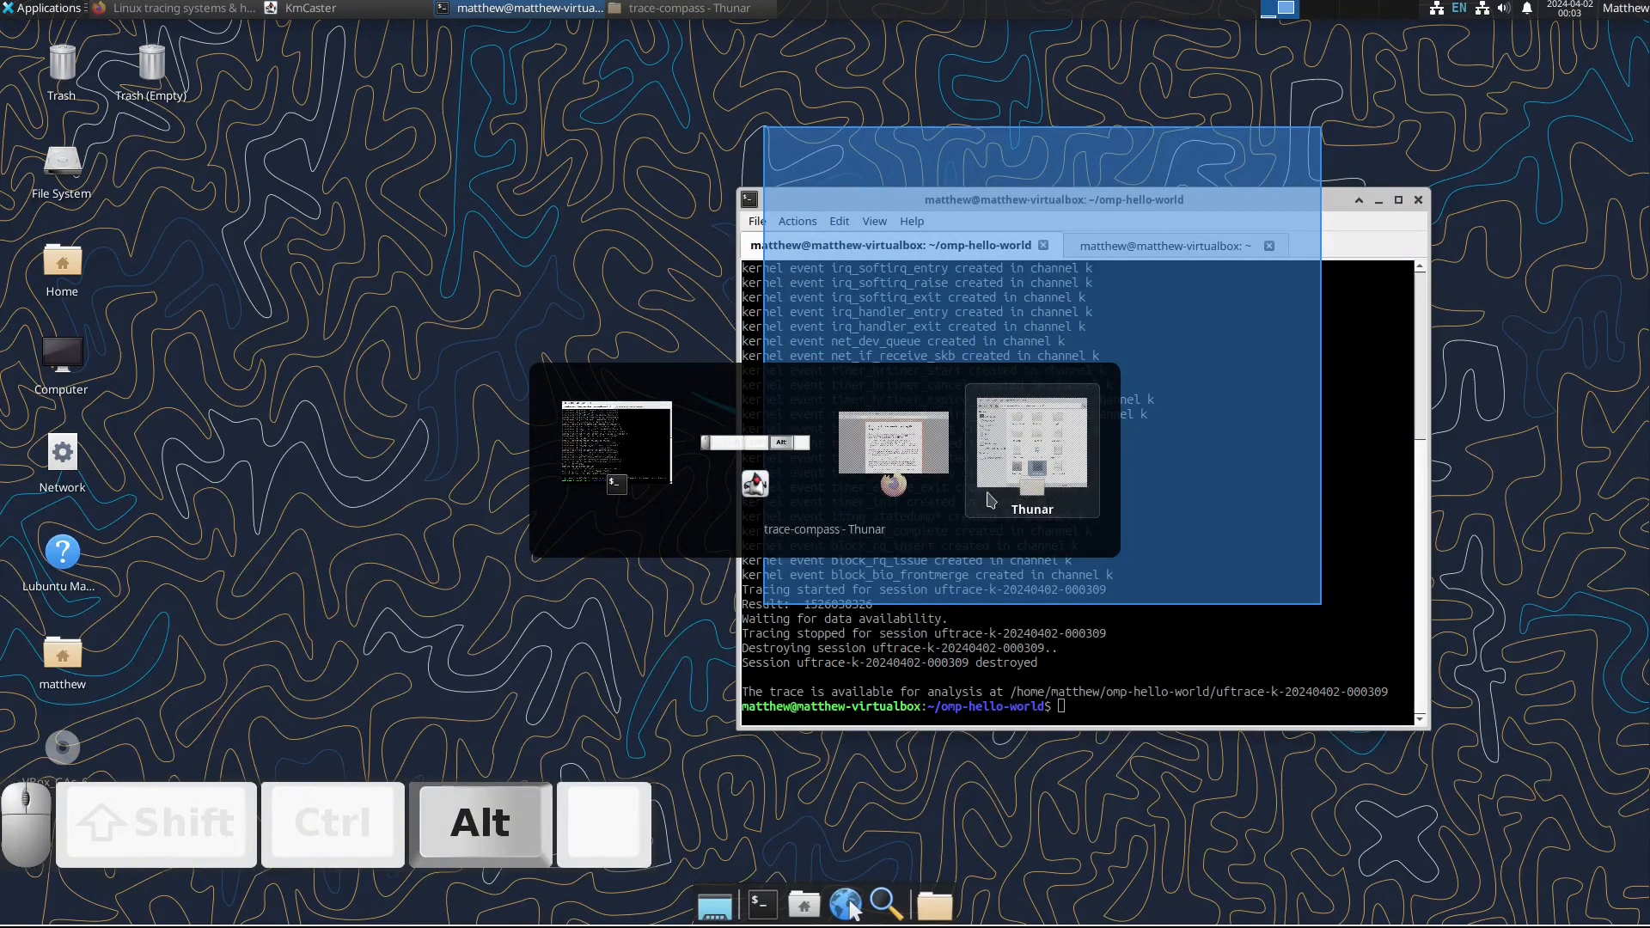
double_click(1062, 521)
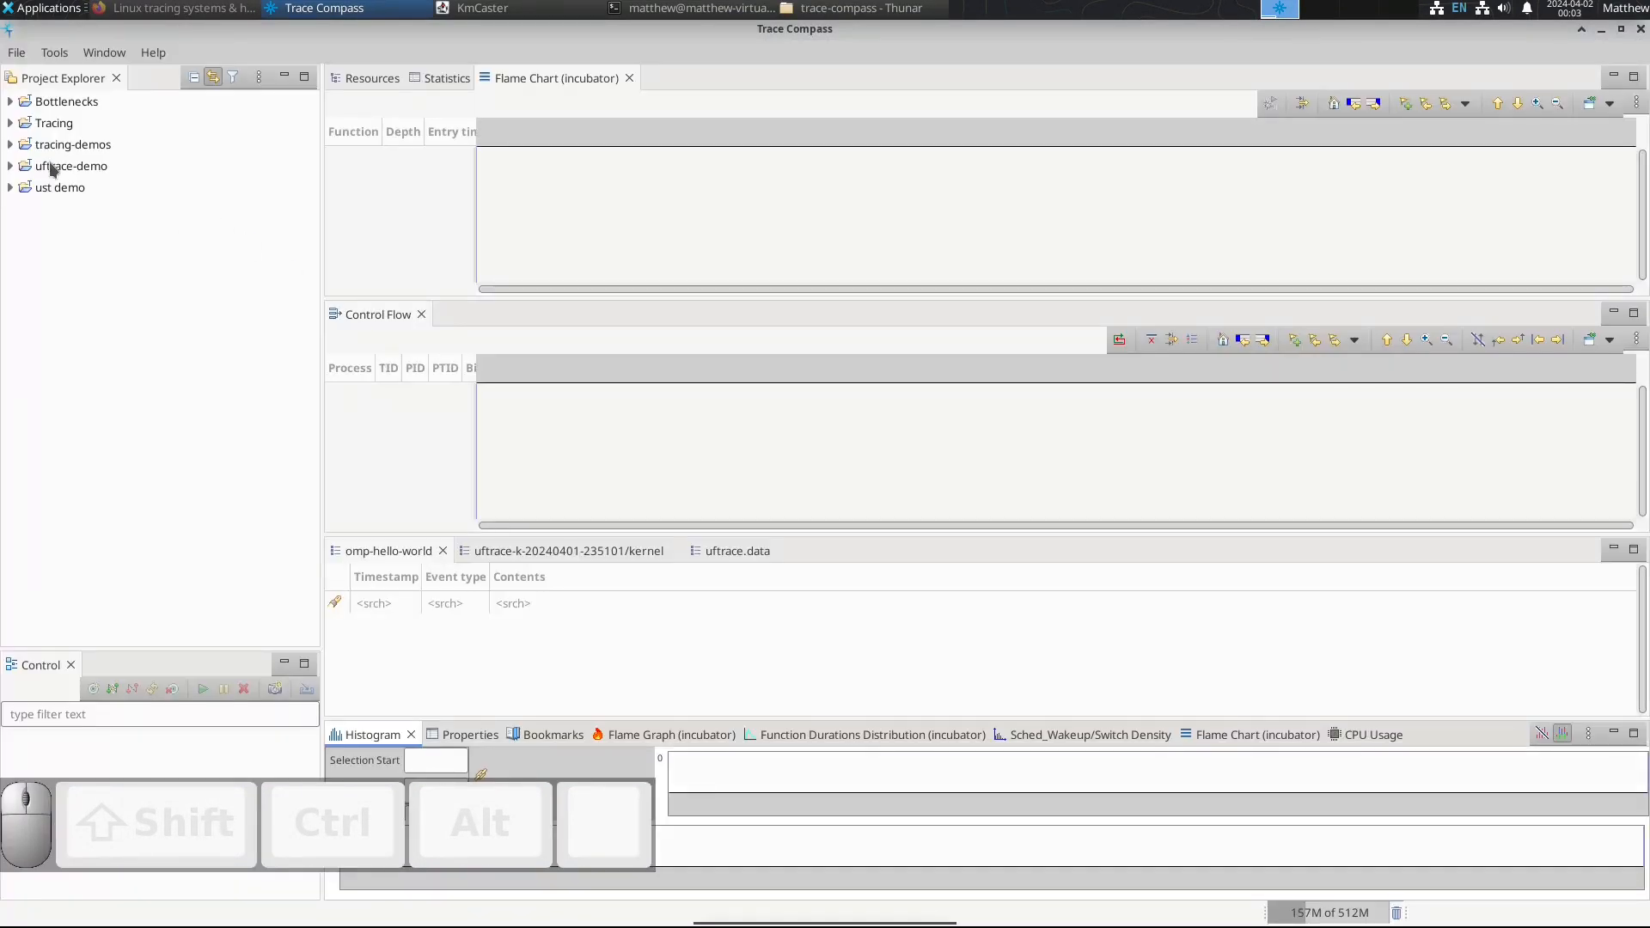
Step: Expand the uftrace-demo project and delete its omp-hello-world experiment
click(53, 168)
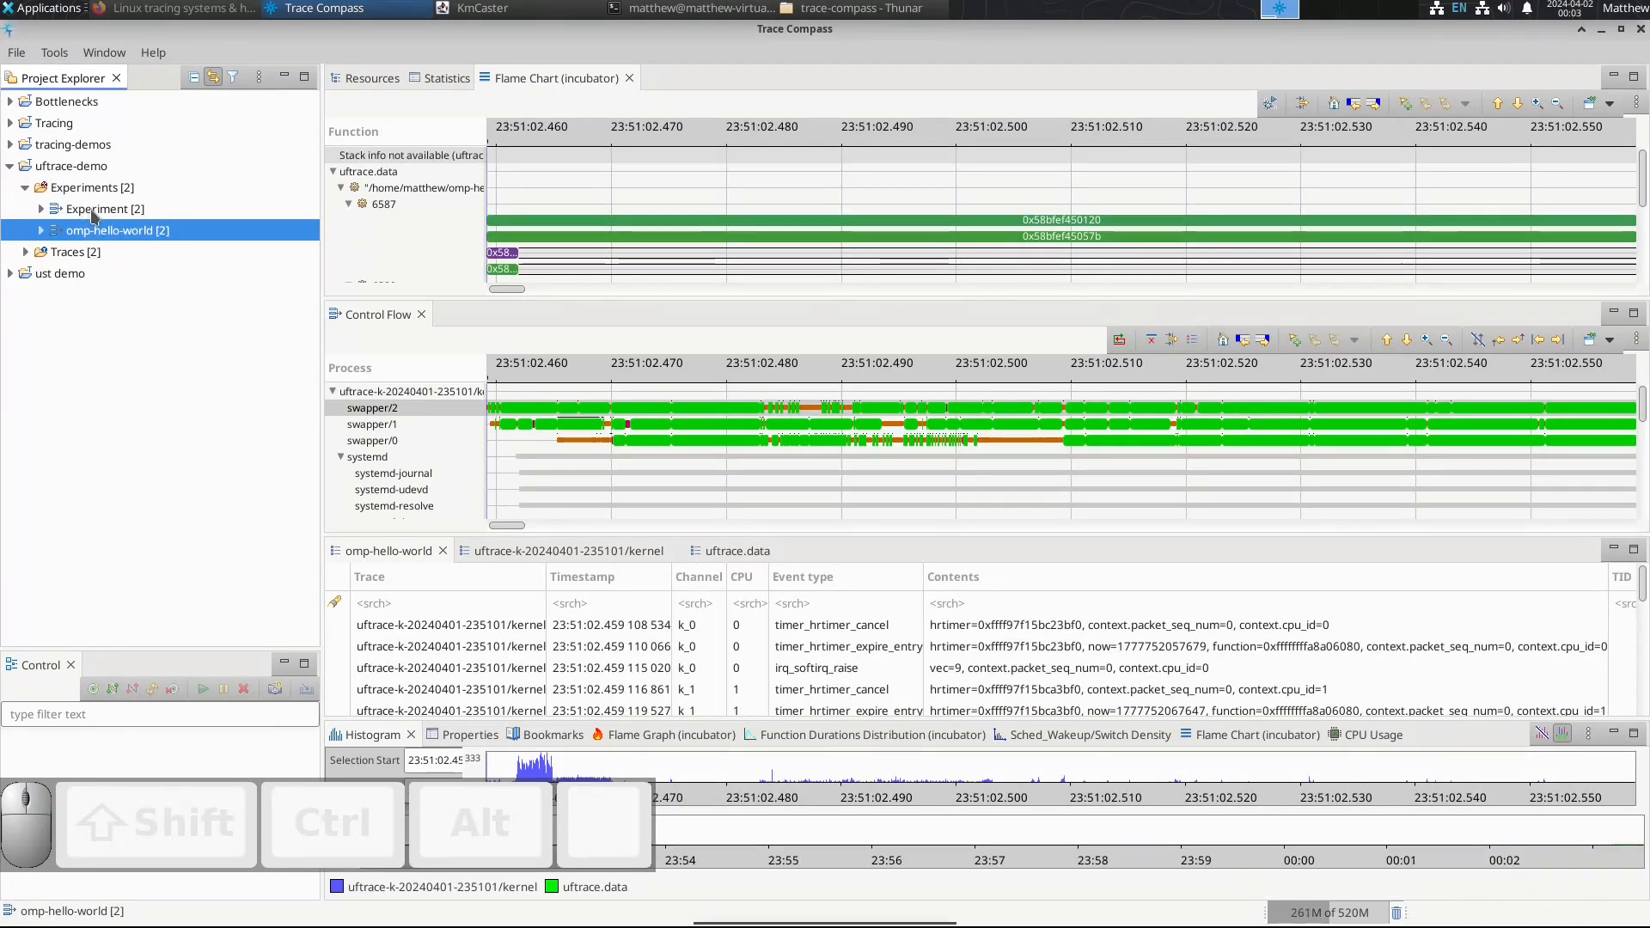
key(Delete)
click(878, 543)
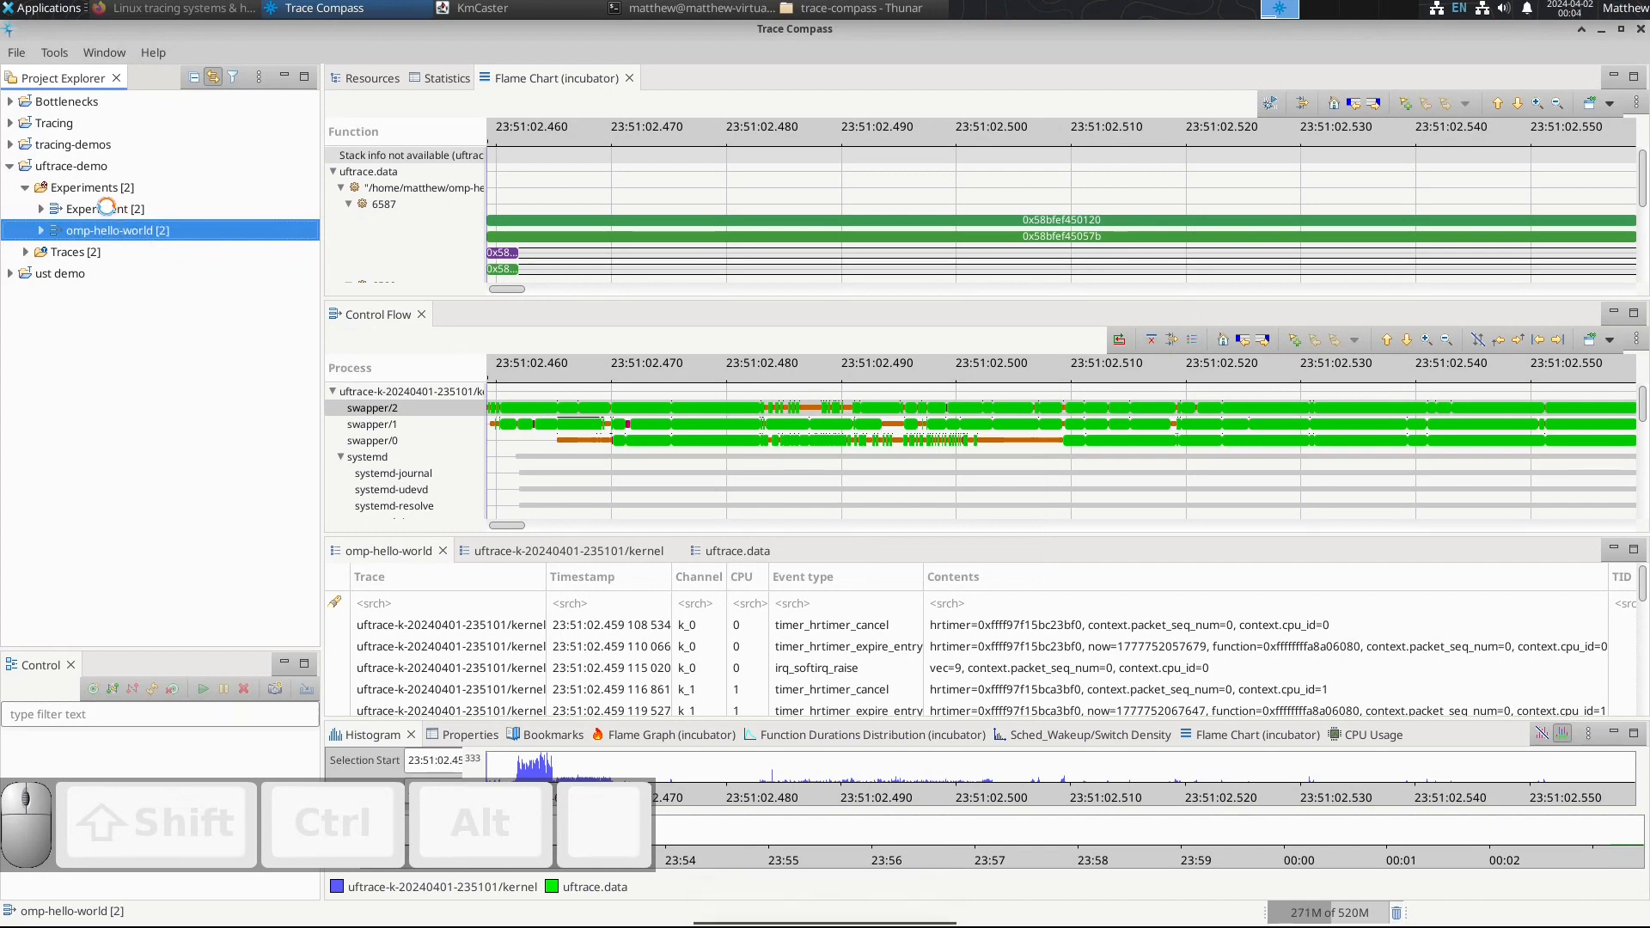
click(98, 218)
key(Delete)
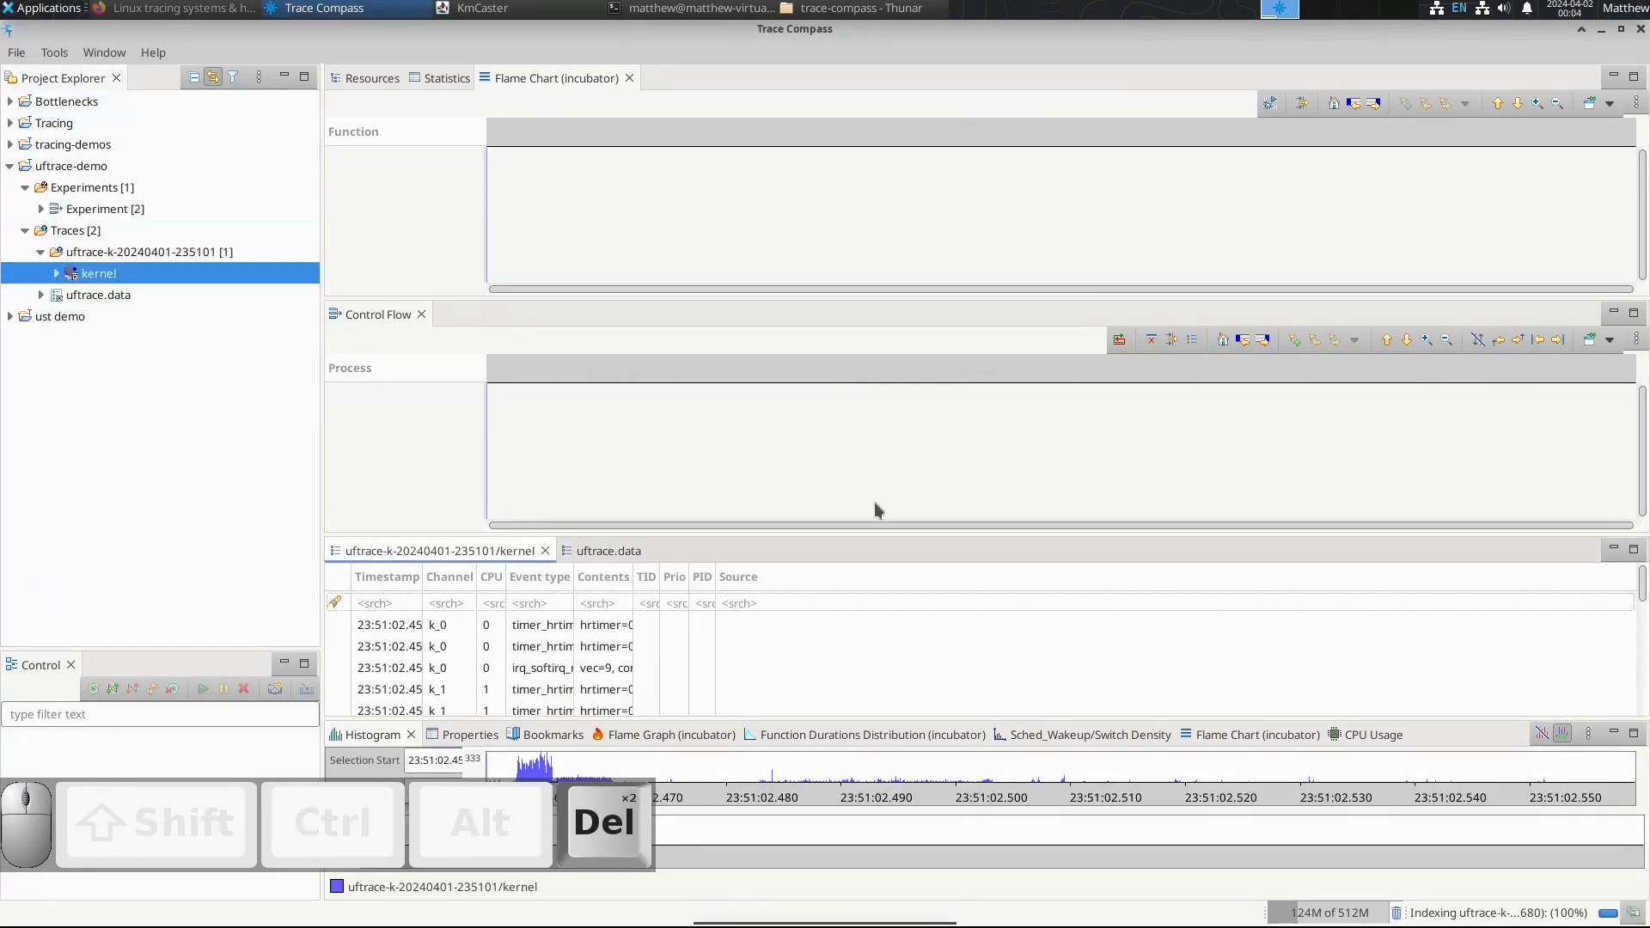
key(Delete)
right_click(109, 276)
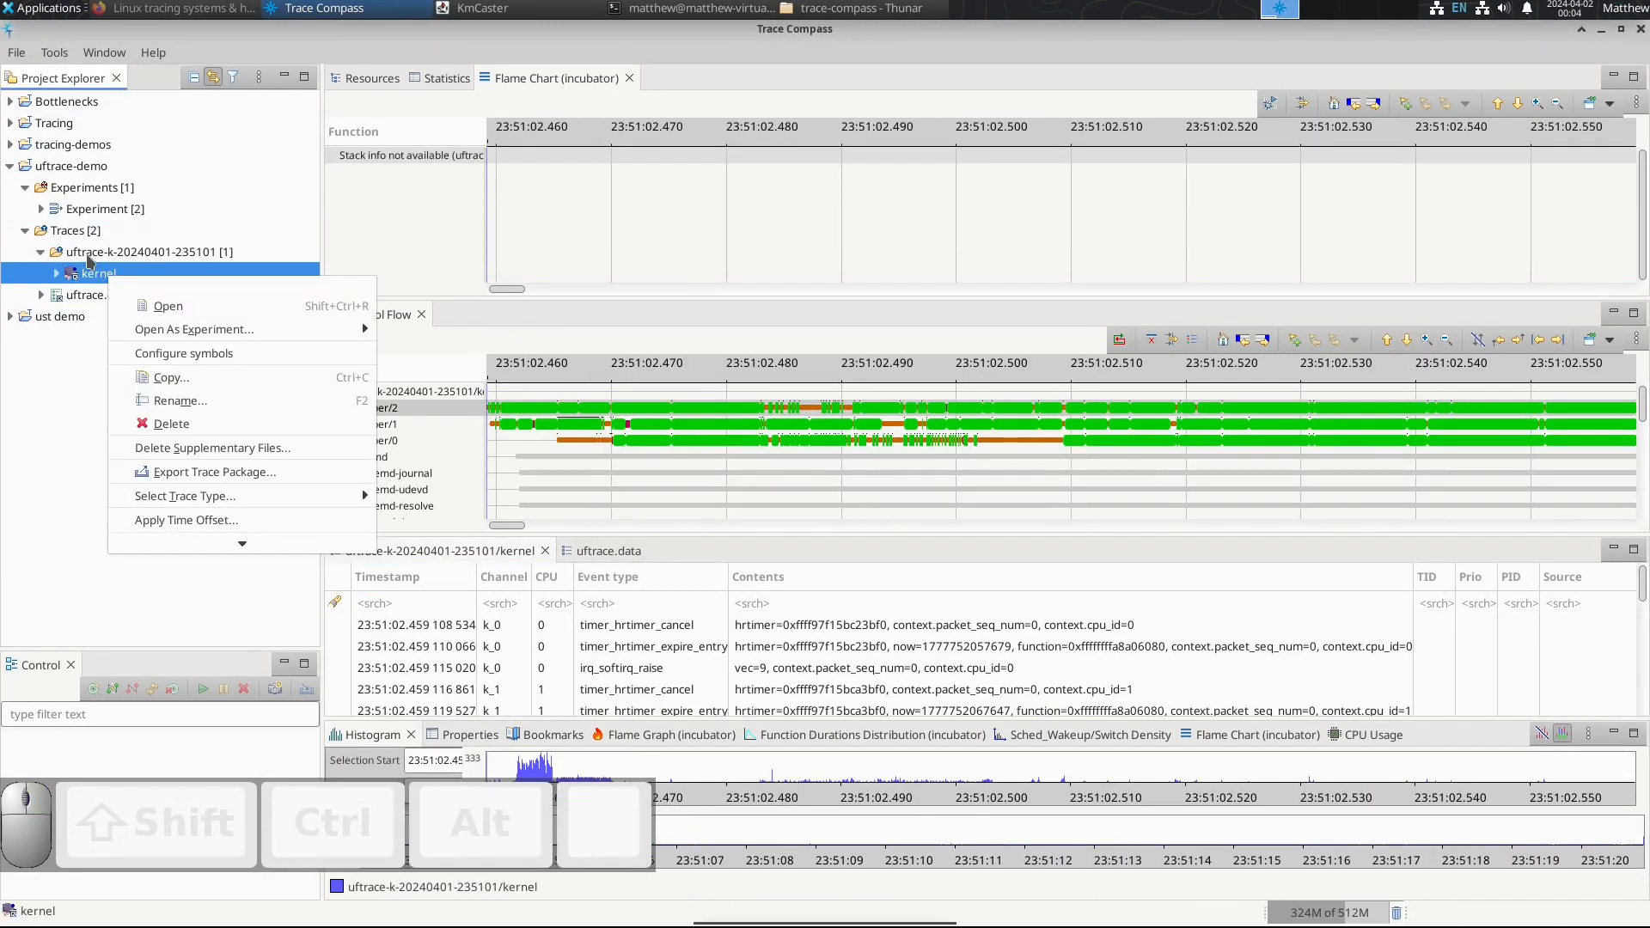
click(209, 433)
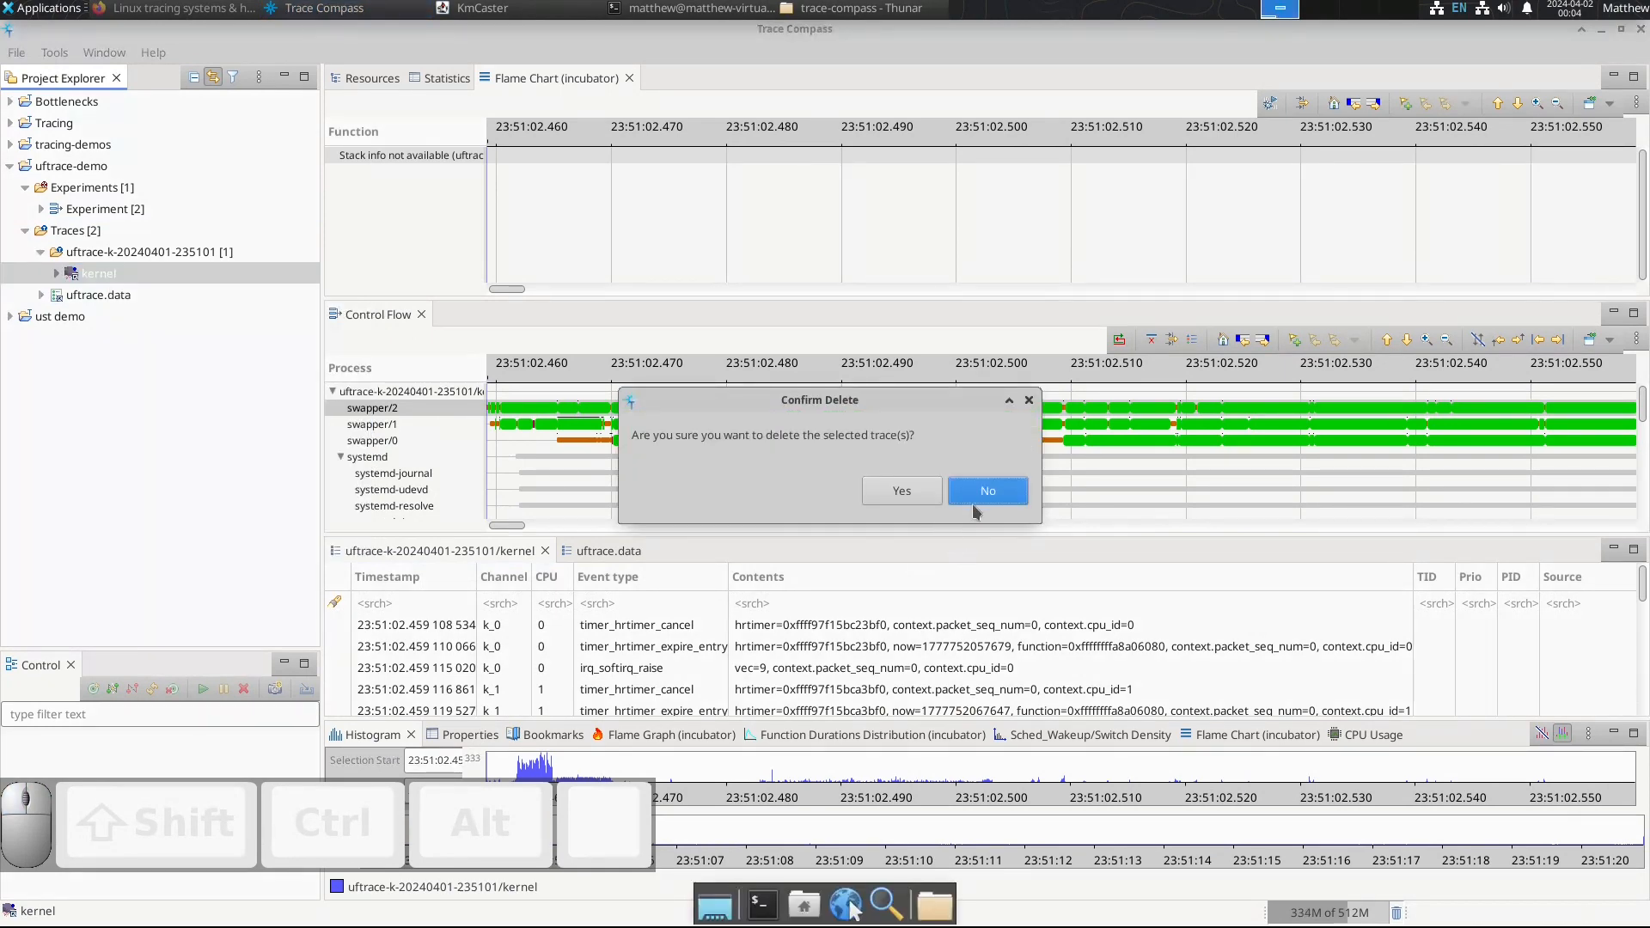
click(900, 490)
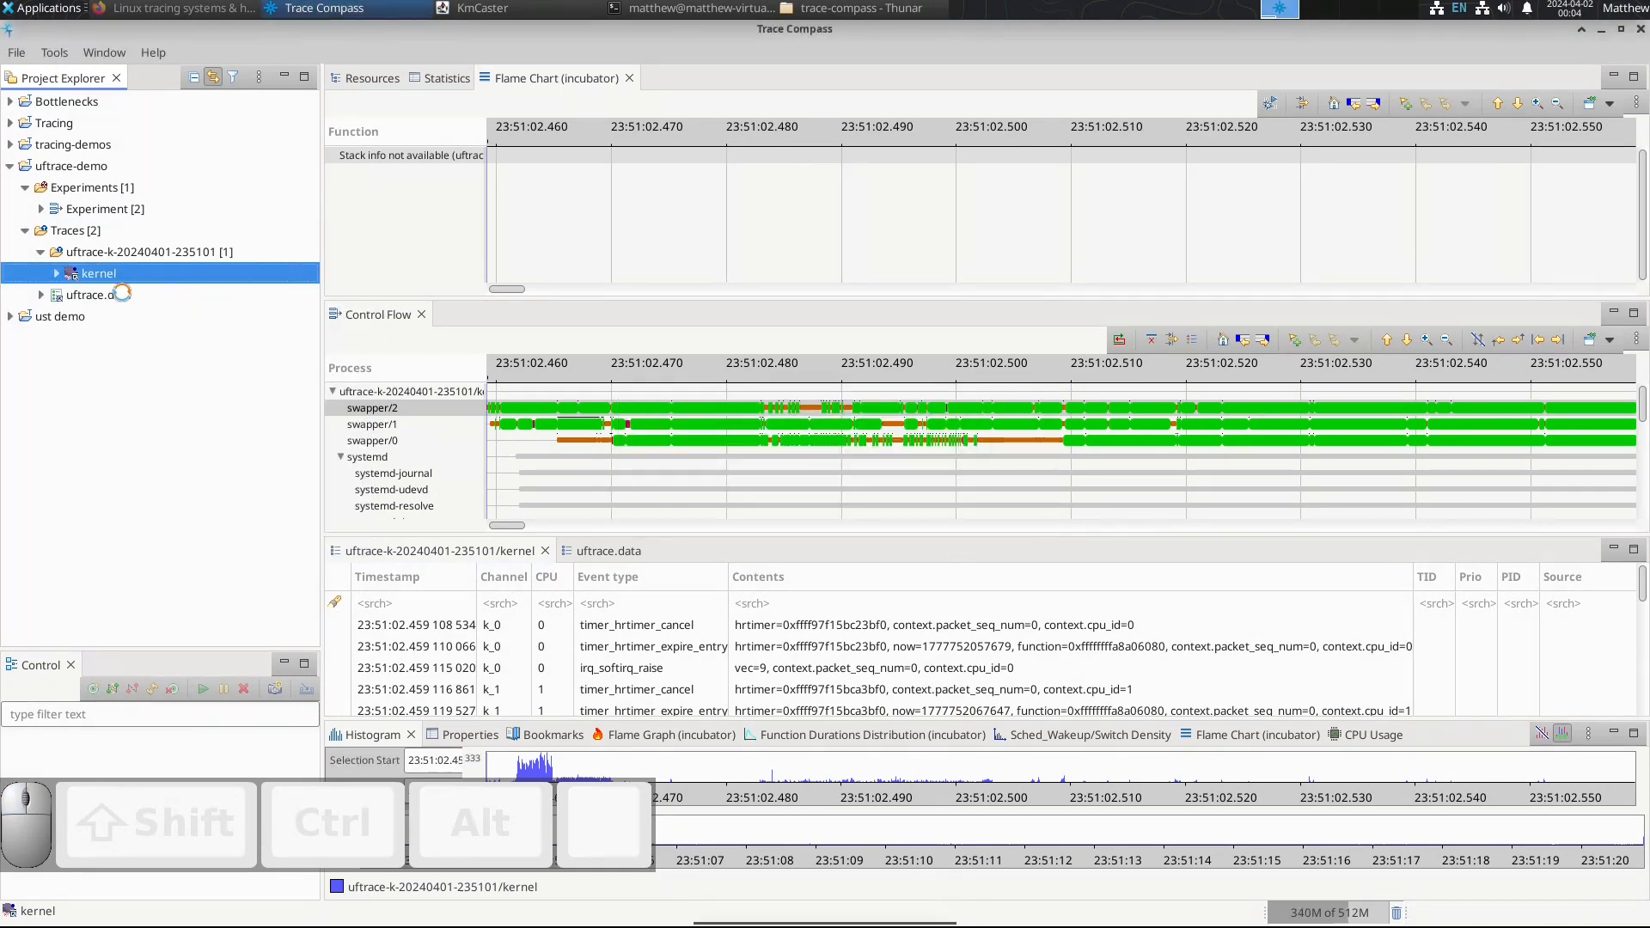
right_click(105, 275)
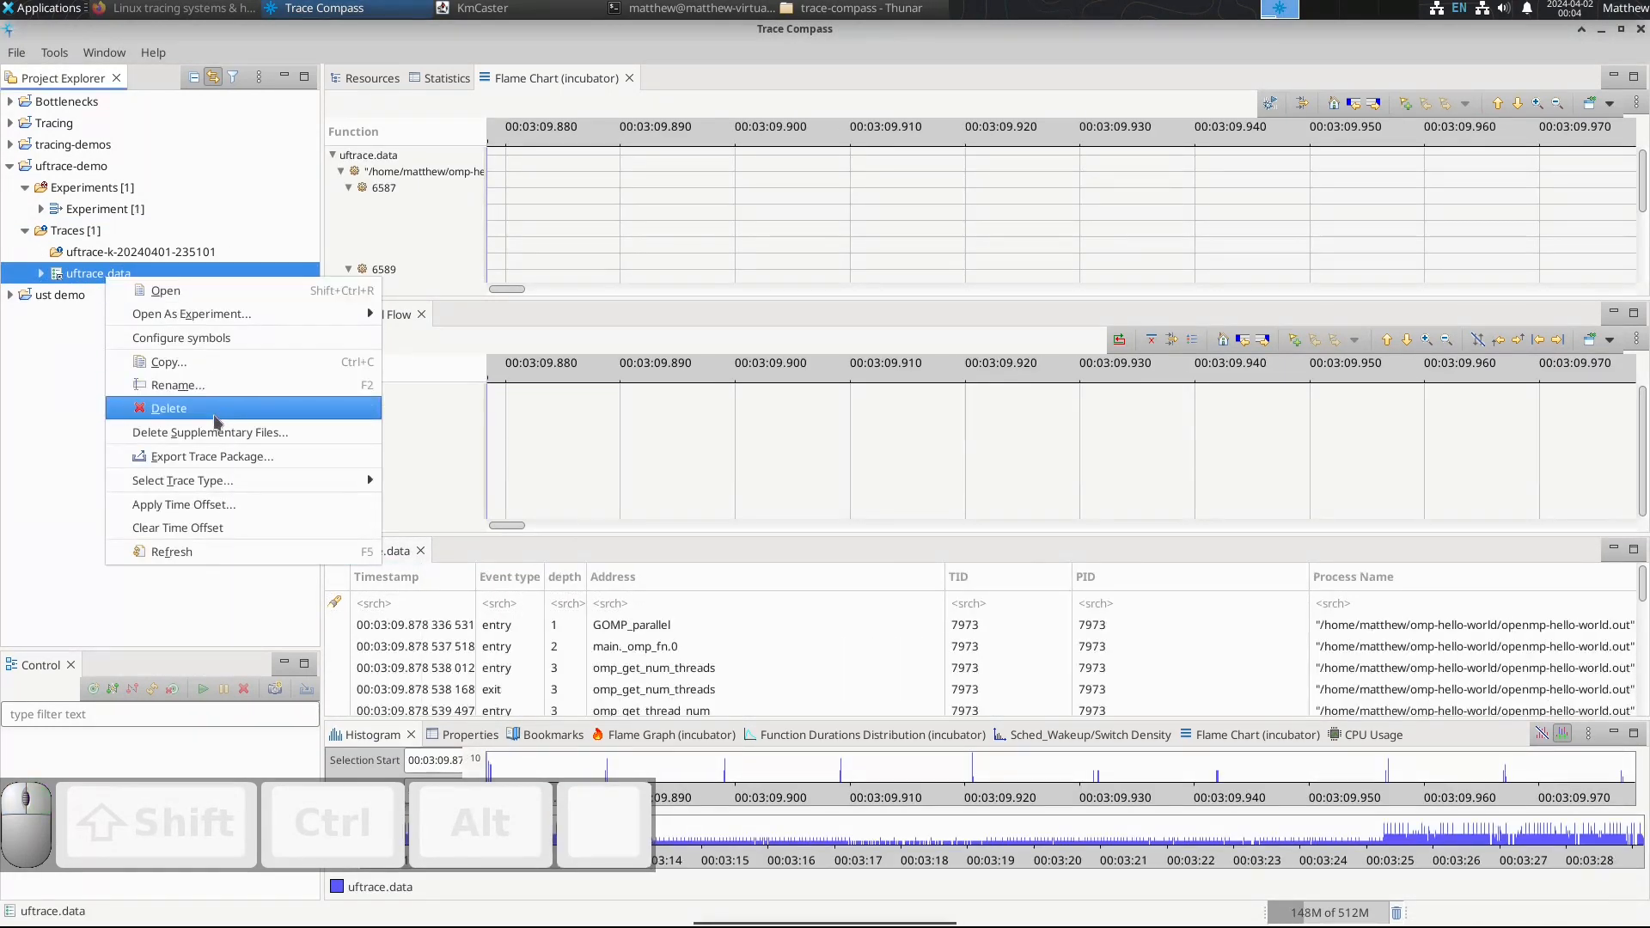
click(213, 412)
click(902, 490)
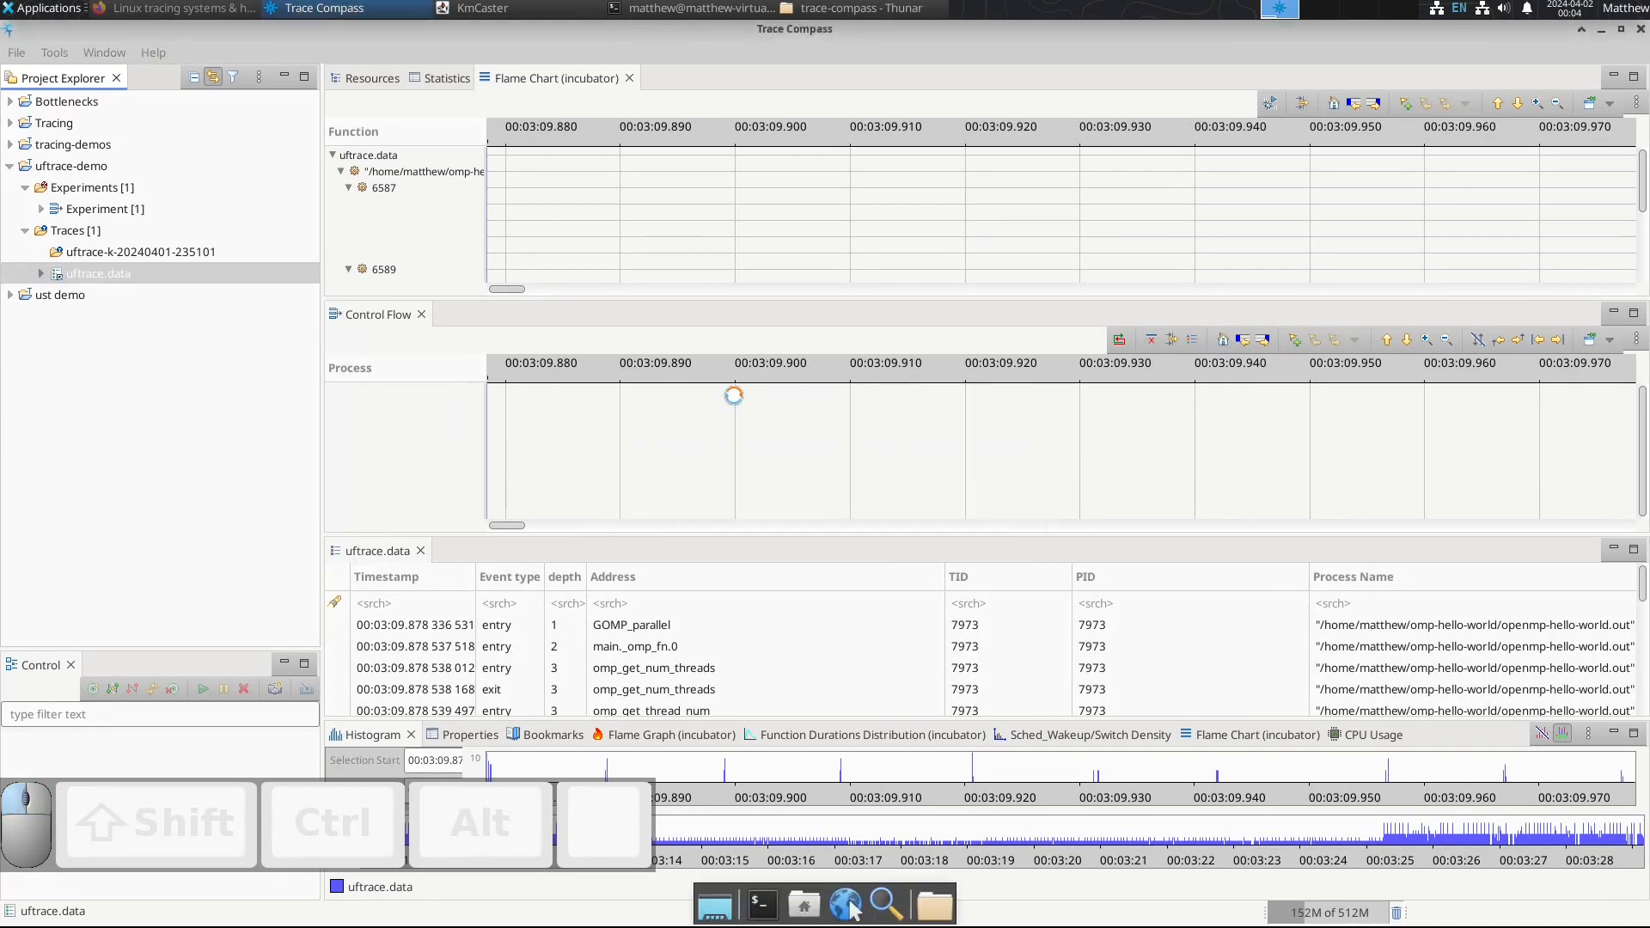
click(105, 232)
key(Delete)
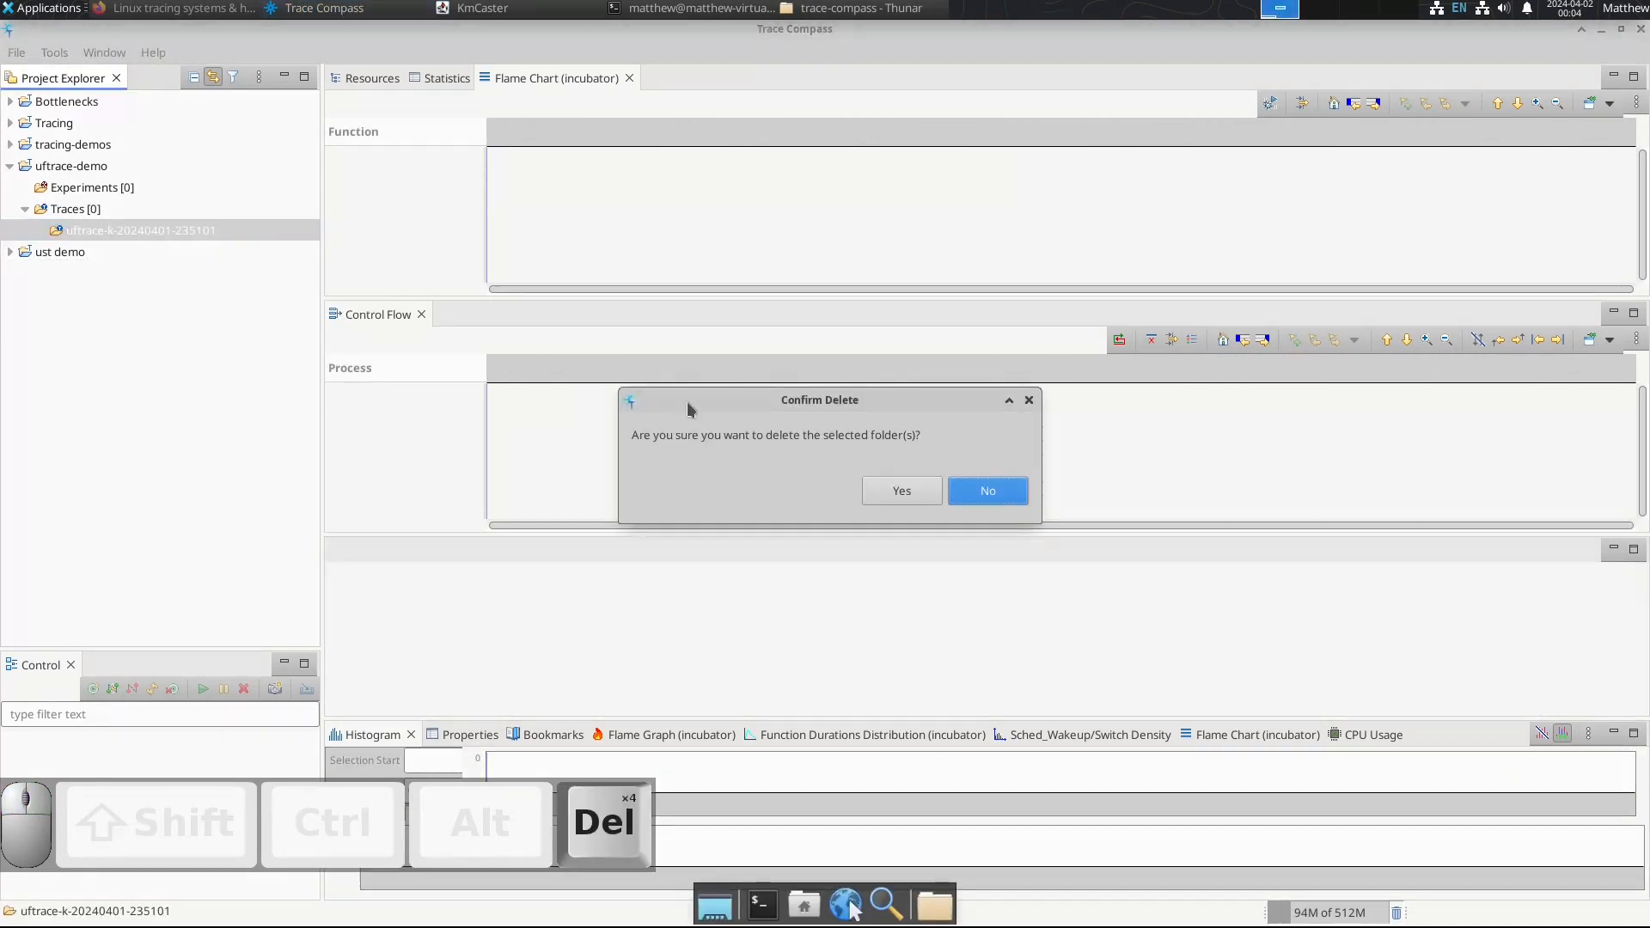
click(901, 490)
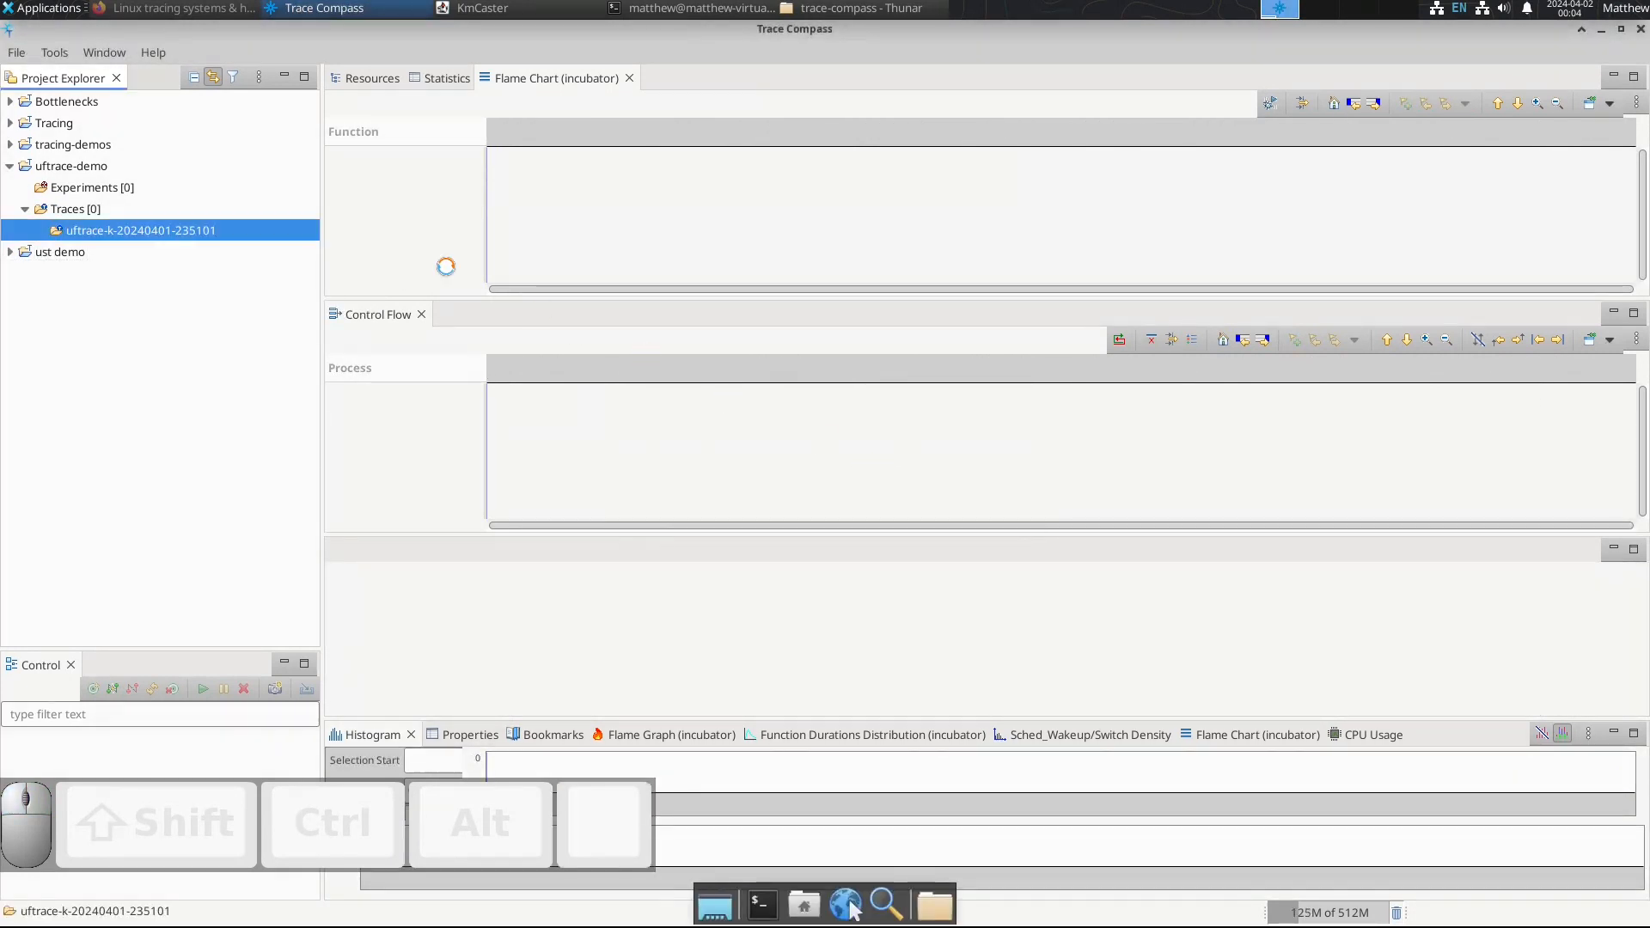
Step: Start a trace import into the uftrace-demo project's traces, using the omp-hello-world directory in the home folder as root directory
right_click(92, 210)
click(205, 294)
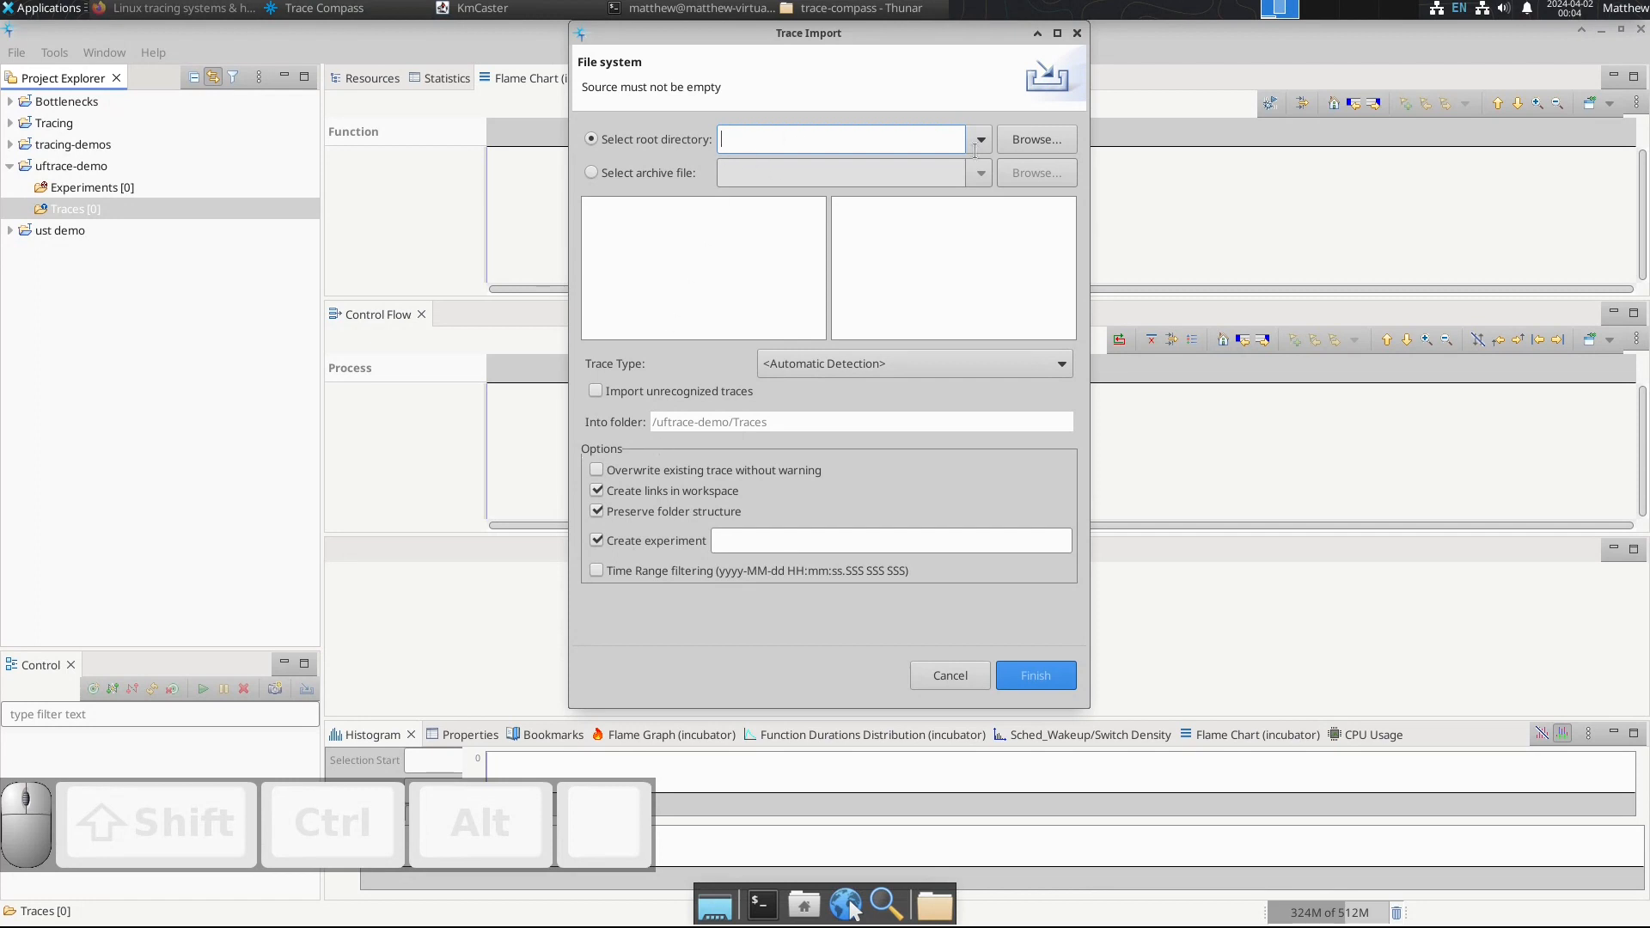
click(1028, 142)
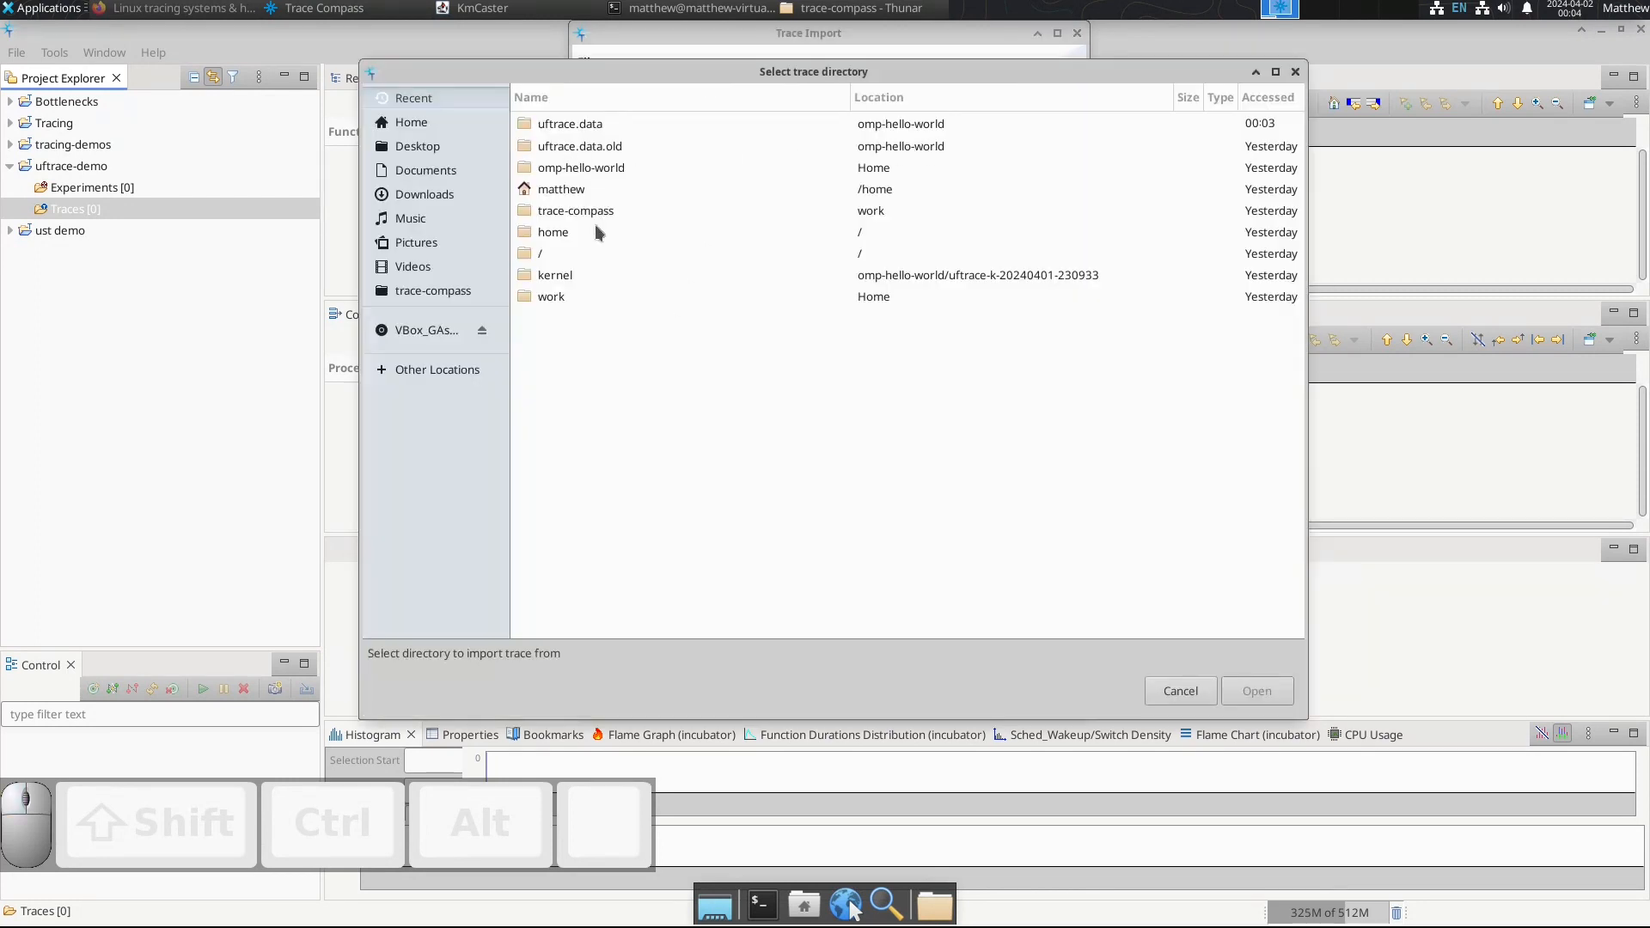
click(569, 167)
double_click(569, 167)
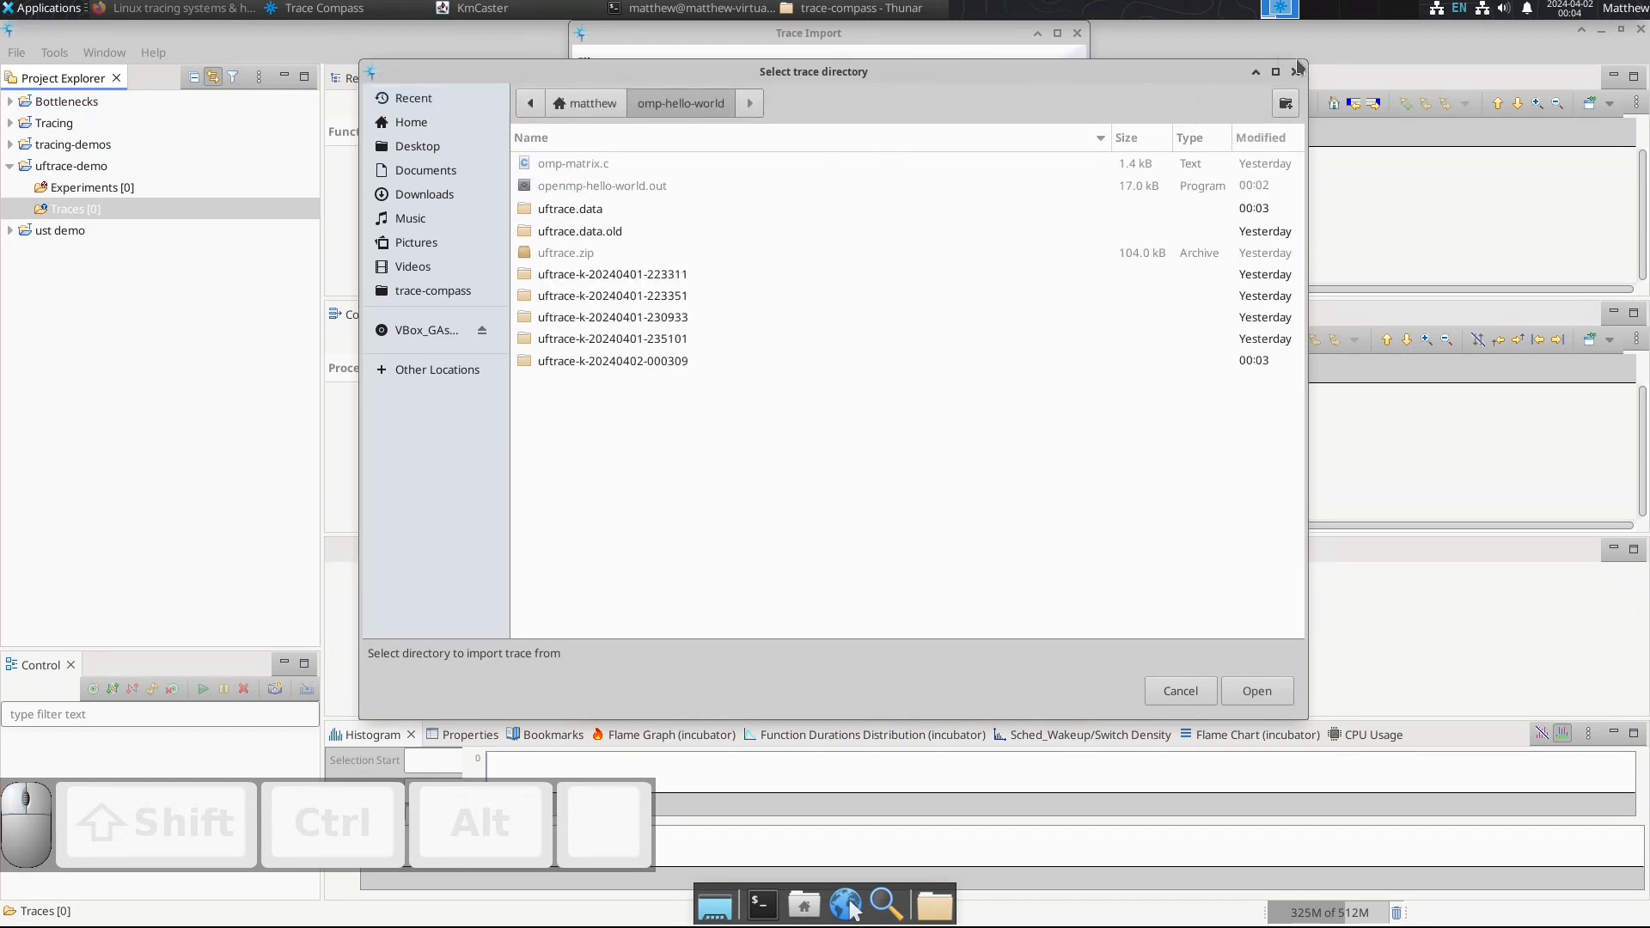
click(1248, 692)
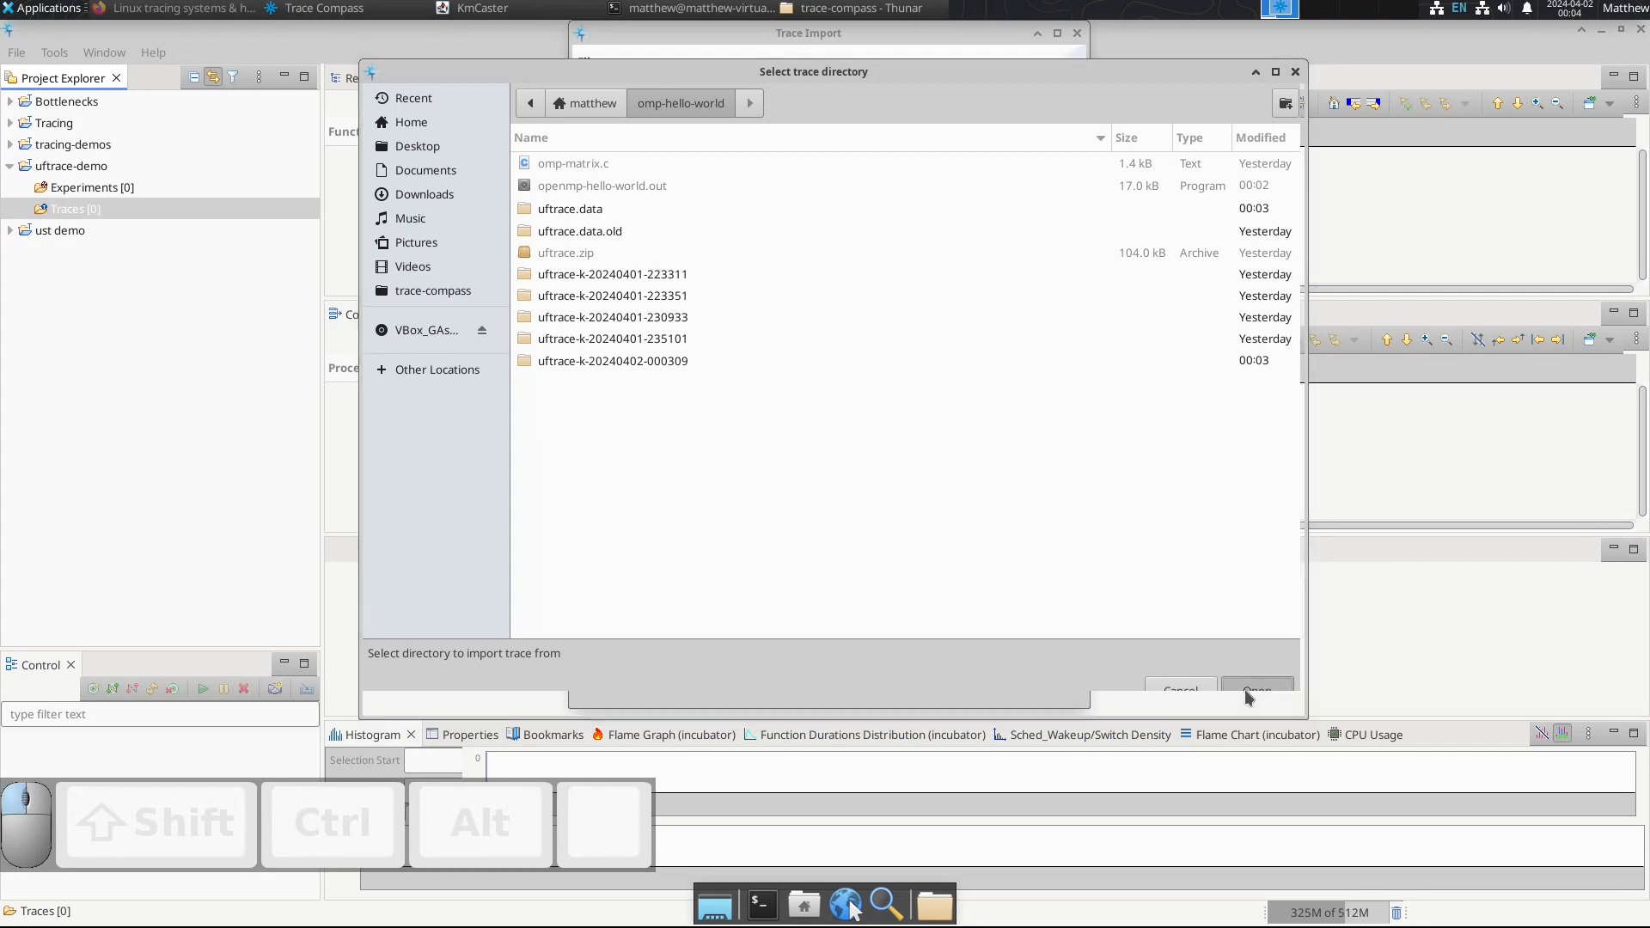
click(591, 210)
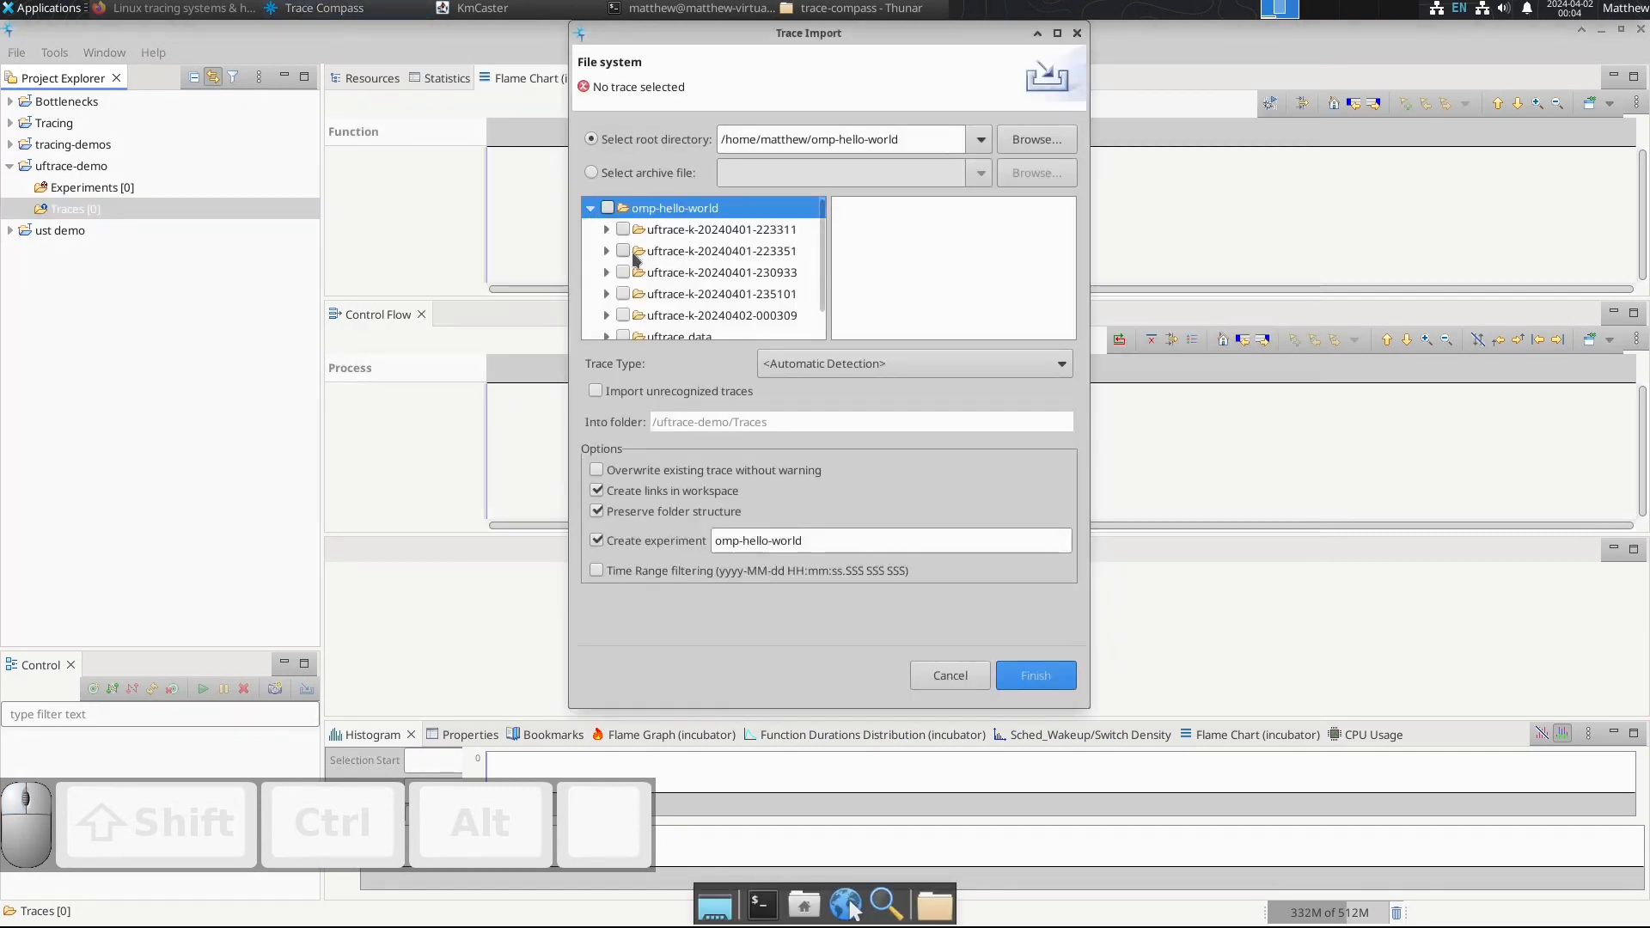
scroll(640, 284, down, 2)
click(756, 287)
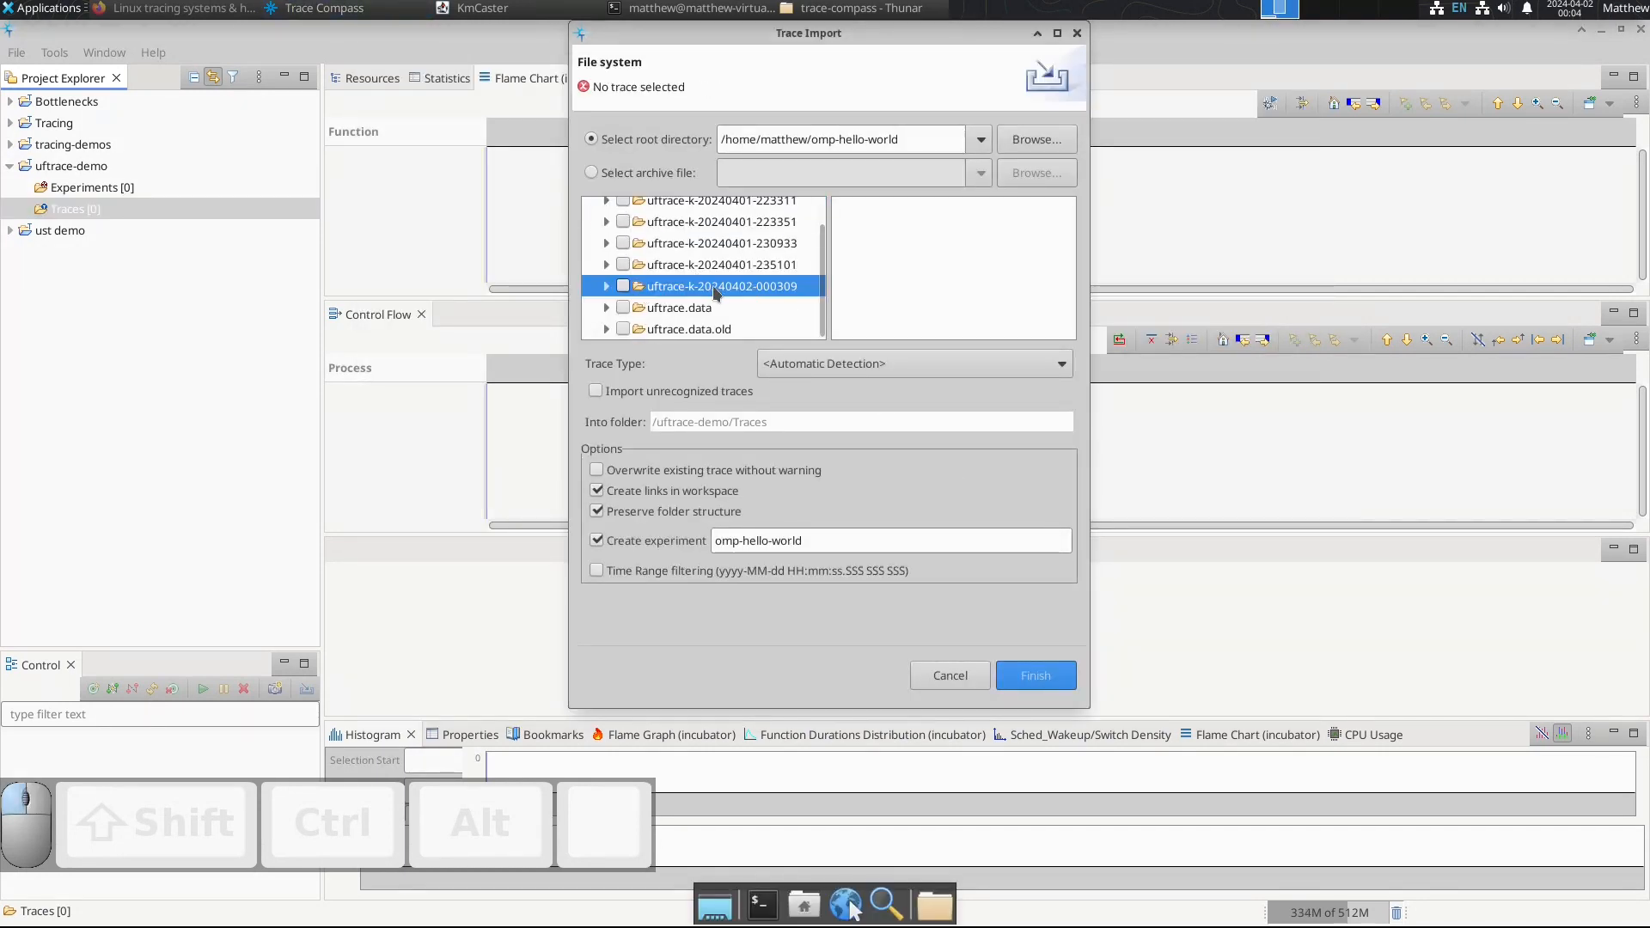
click(623, 286)
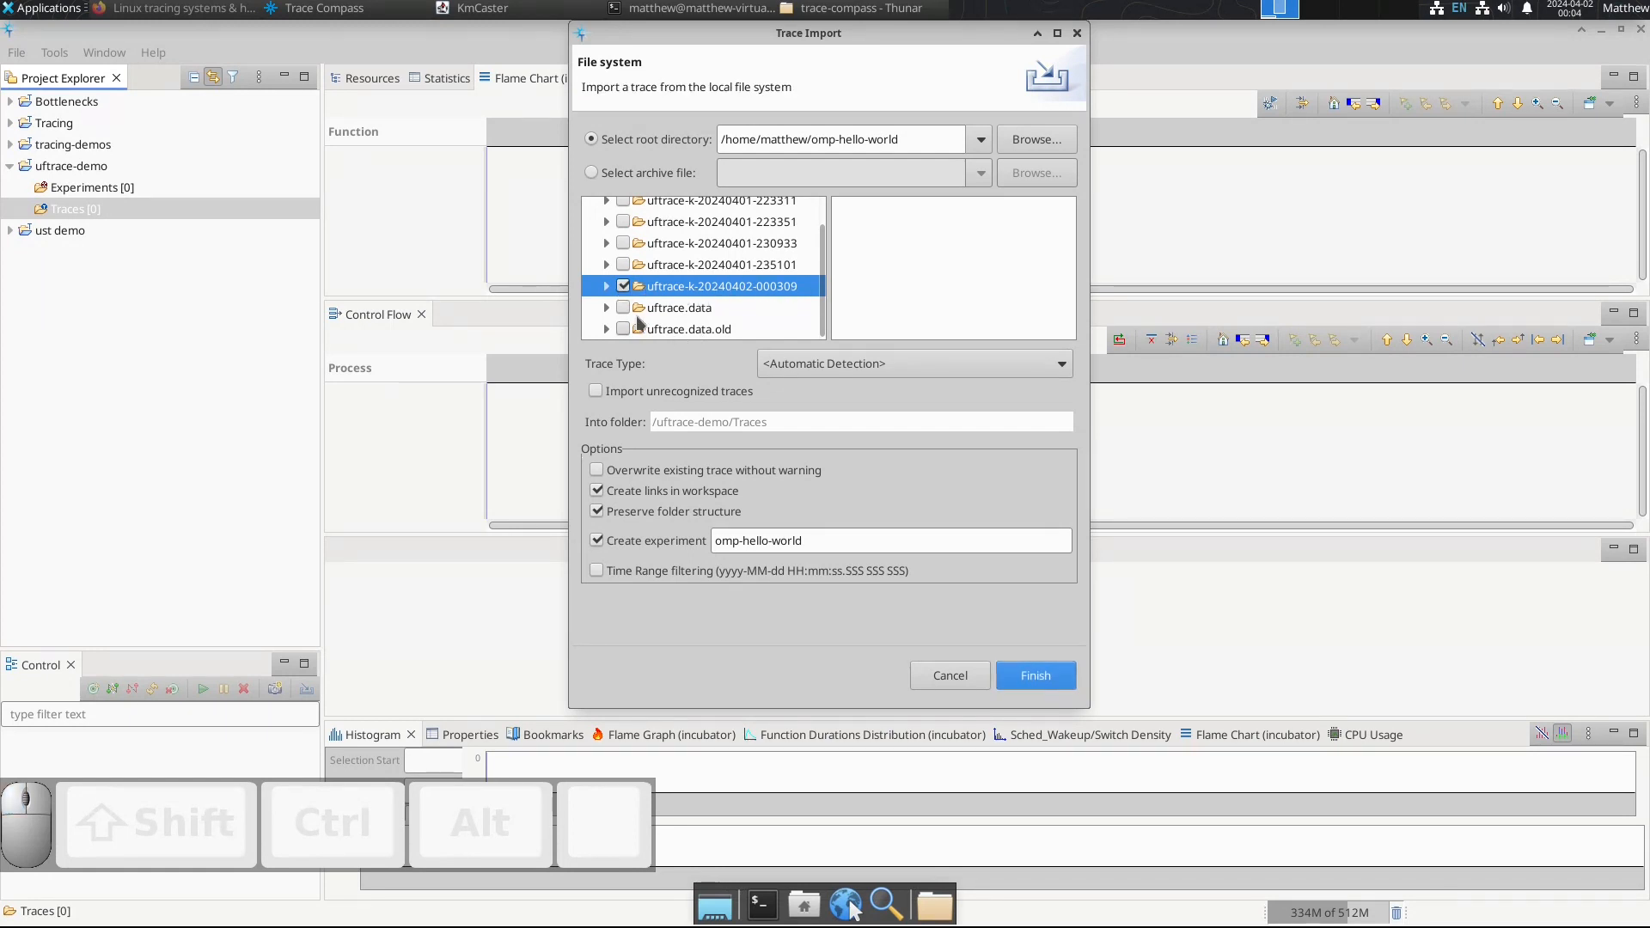
click(622, 307)
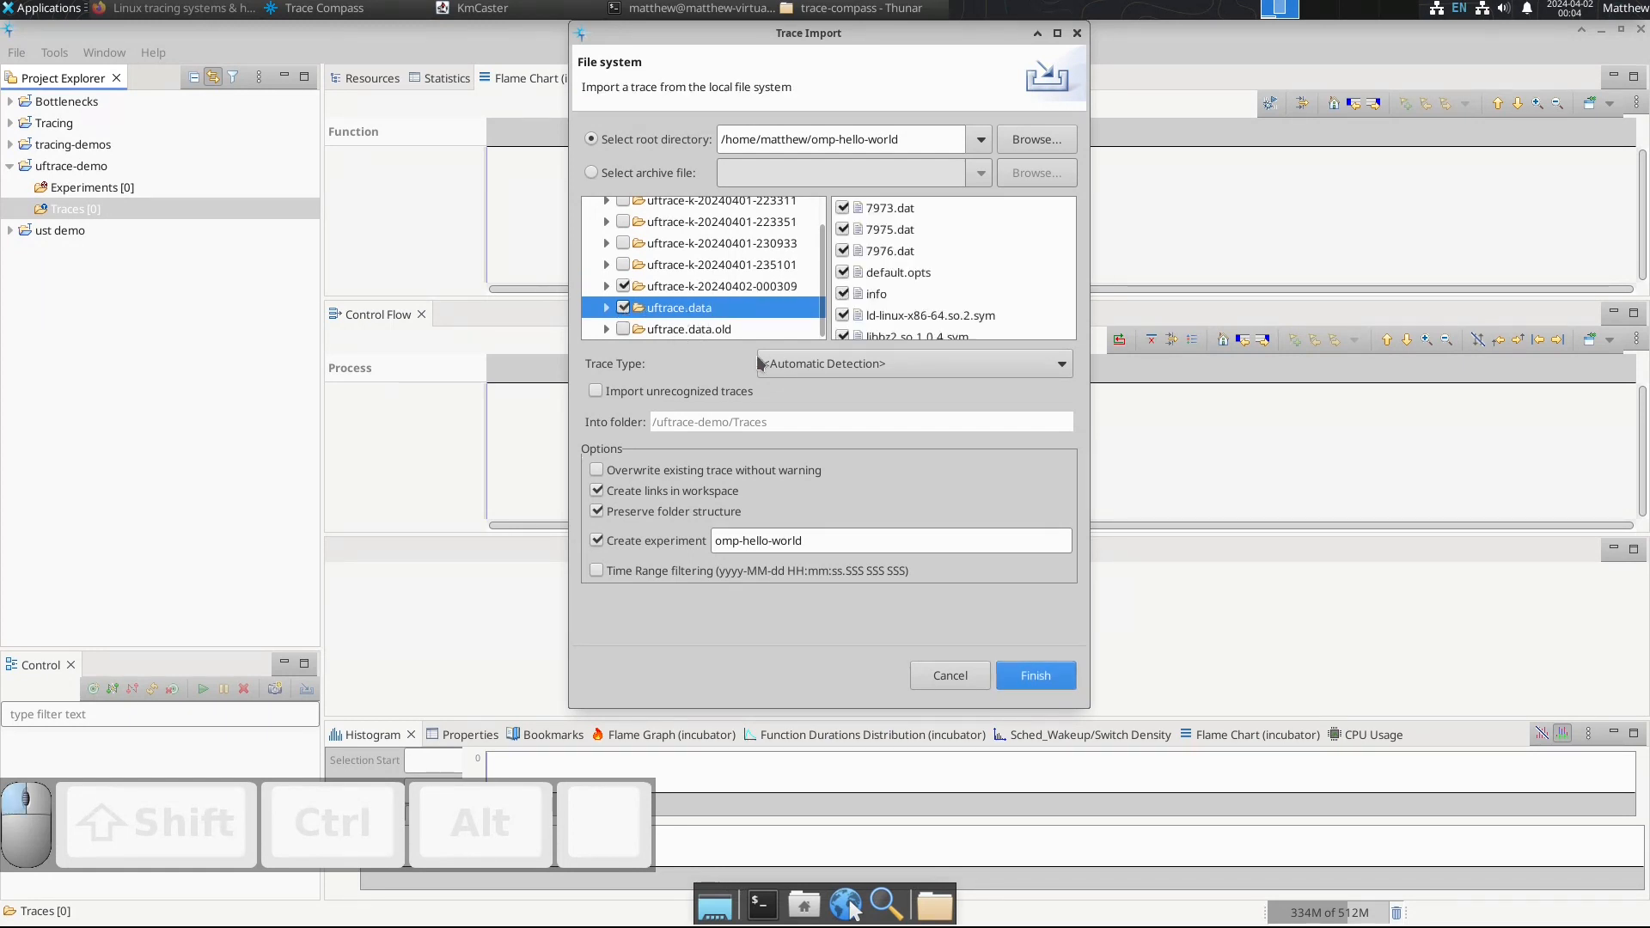
click(1034, 676)
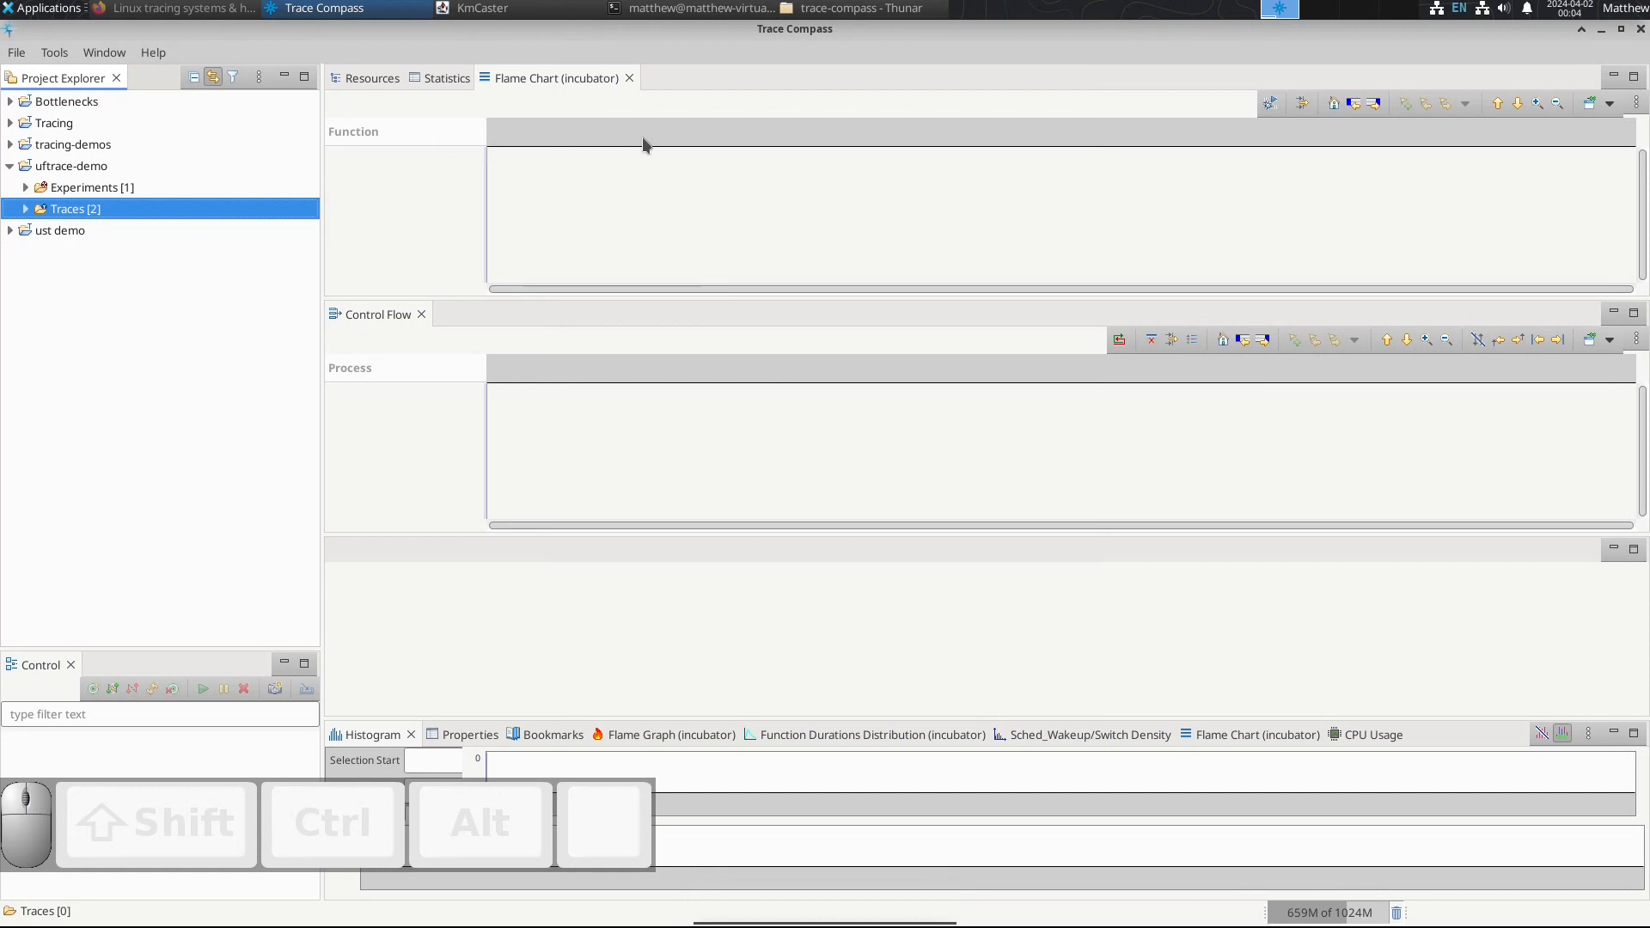
Step: Expand the uftrace-demo project's experiments and open the omp-hello-world experiment
click(25, 187)
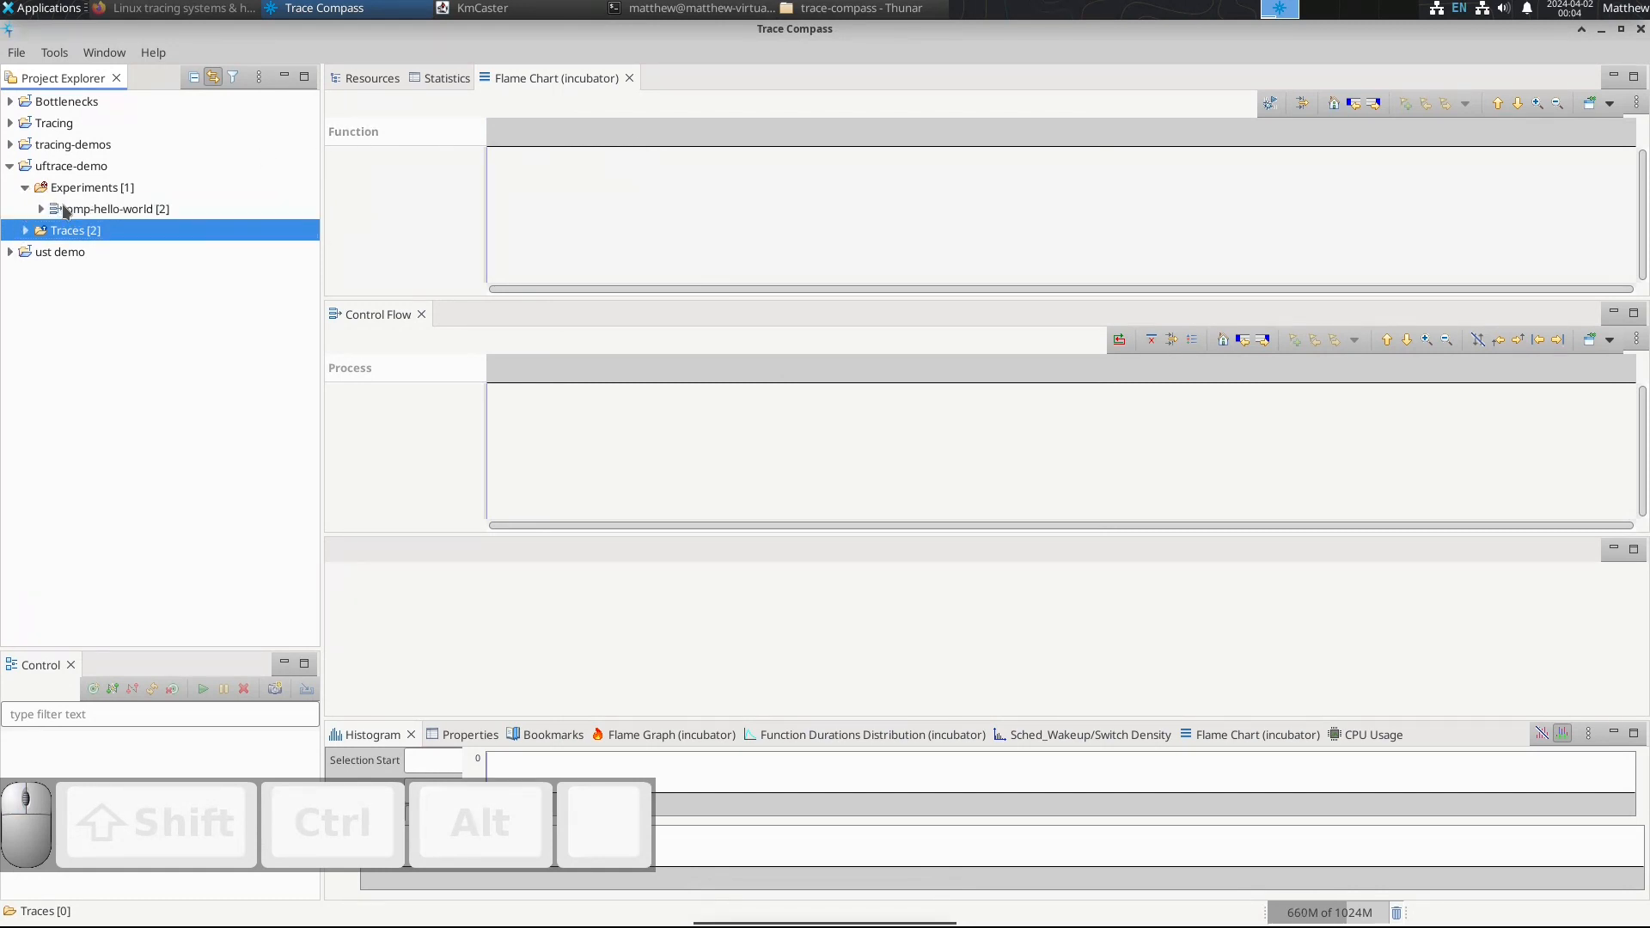
click(73, 215)
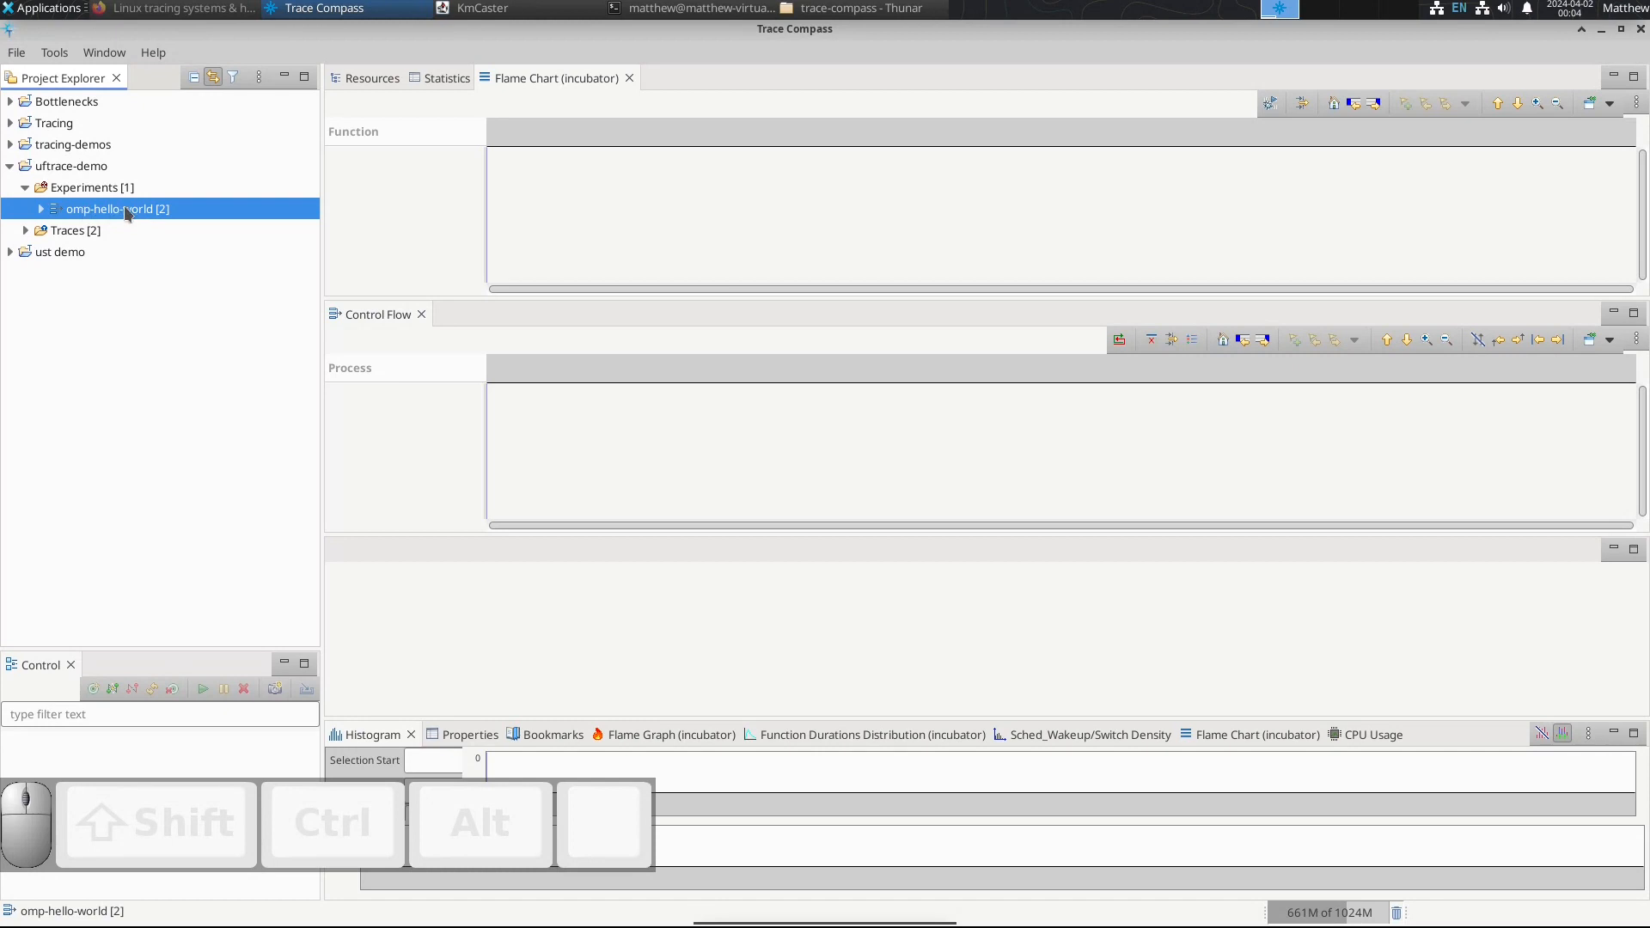
double_click(126, 213)
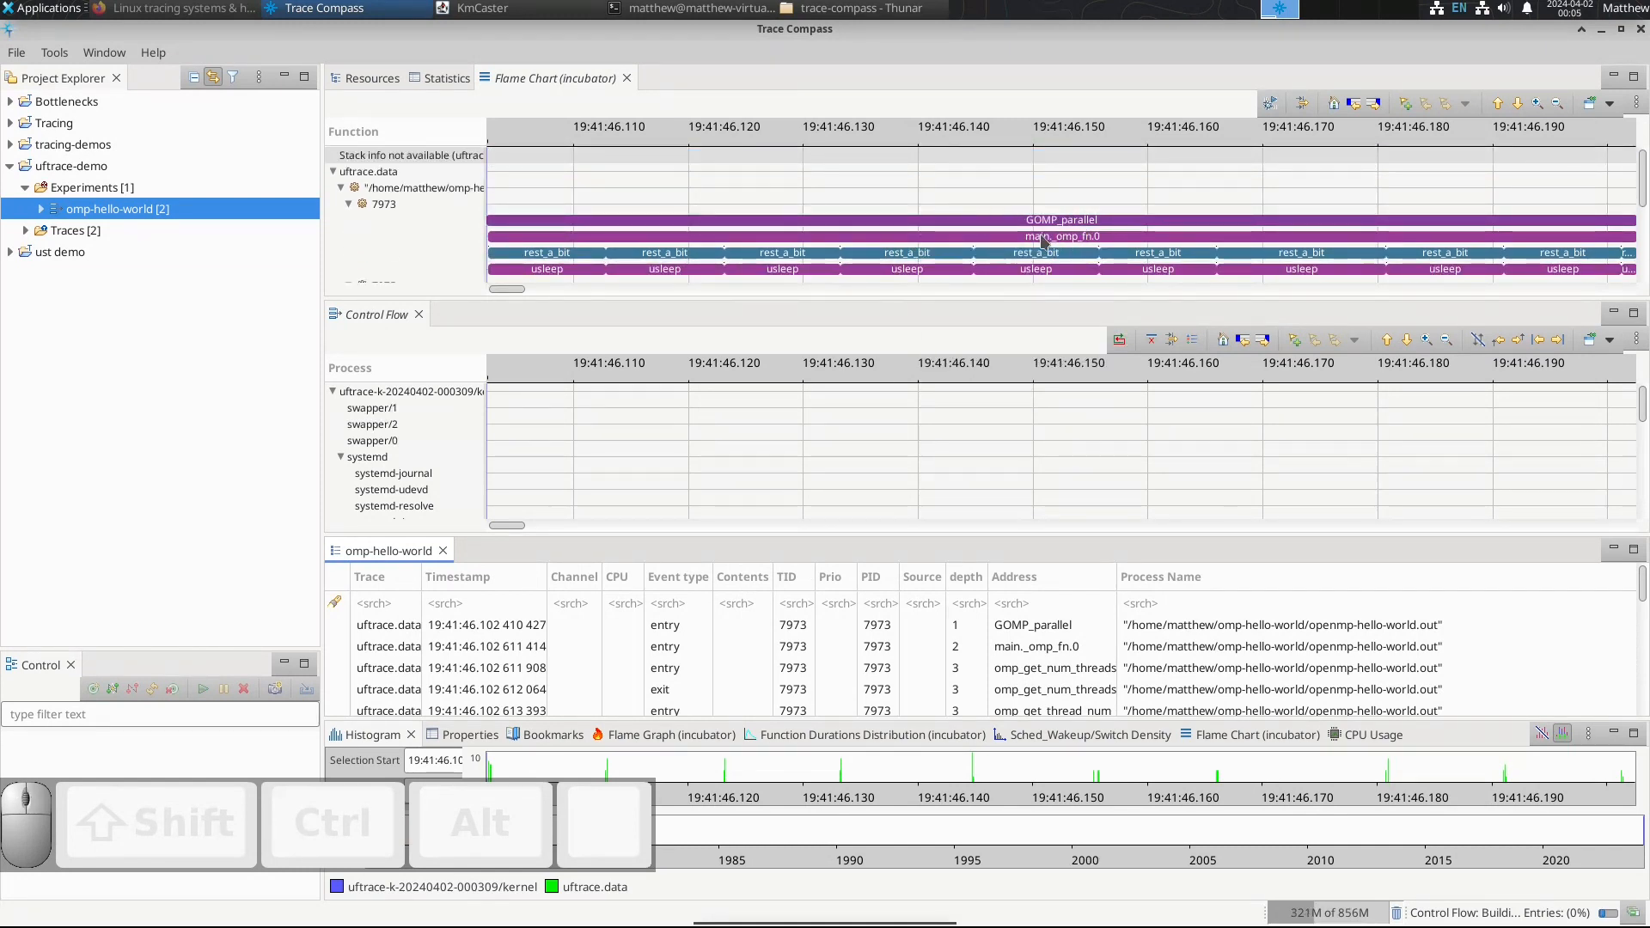
Step: Examine the uftrace.data threads' function calls in the flame chart, and reset the time range to the whole experiment
scroll(844, 273, down, 1)
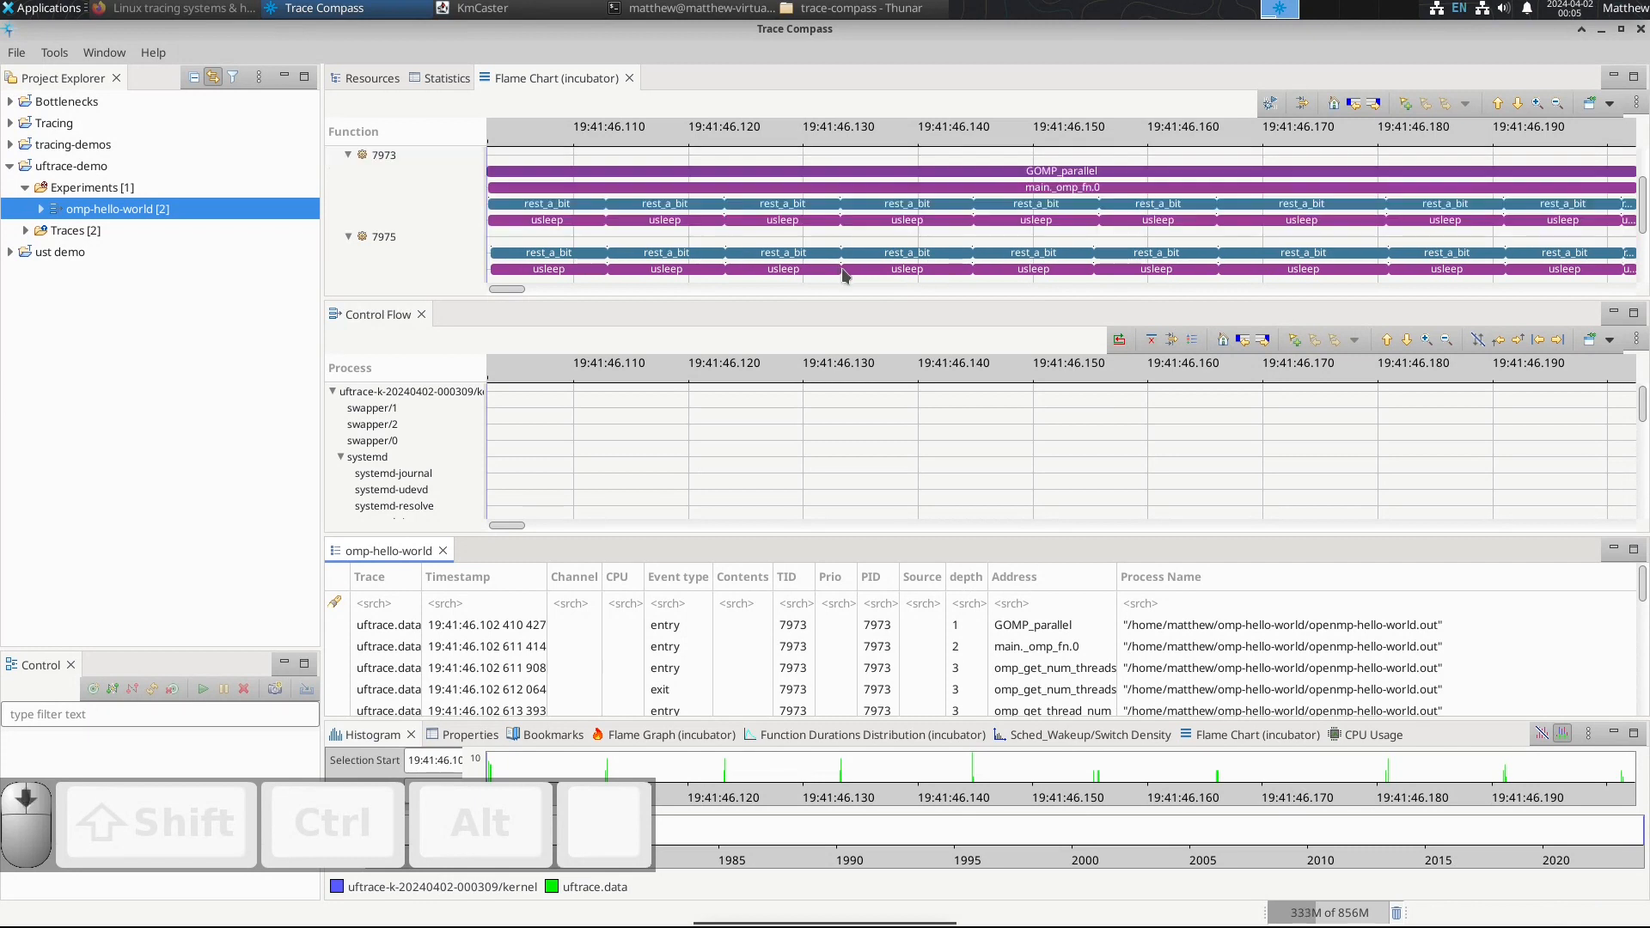
scroll(905, 266, down, 1)
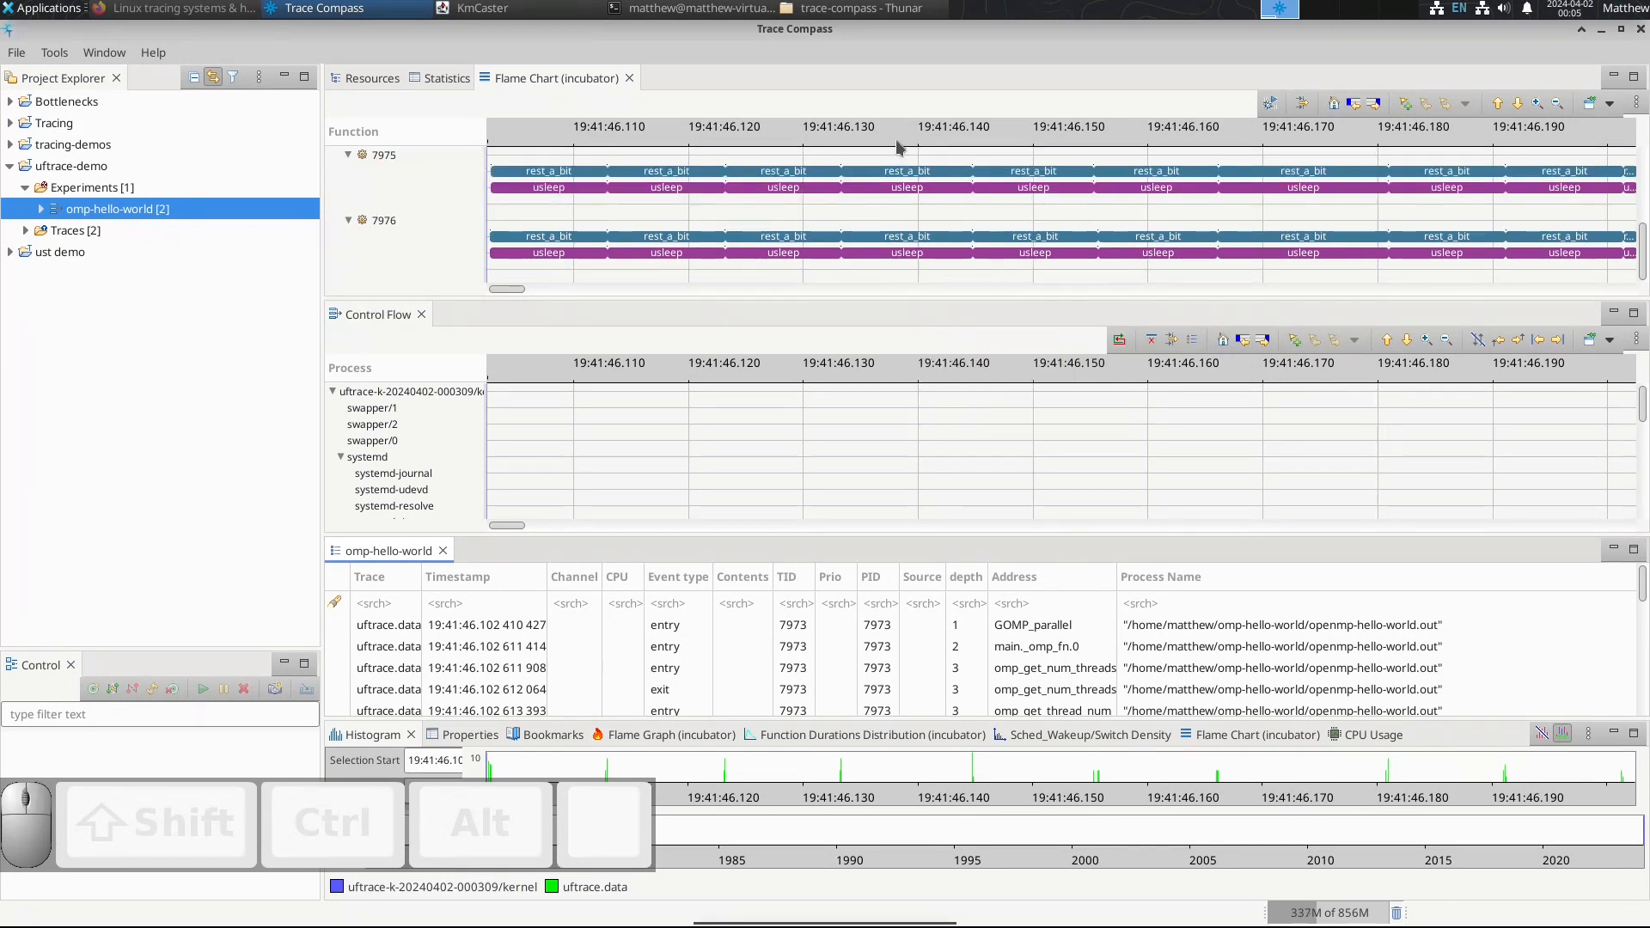
scroll(943, 230, up, 2)
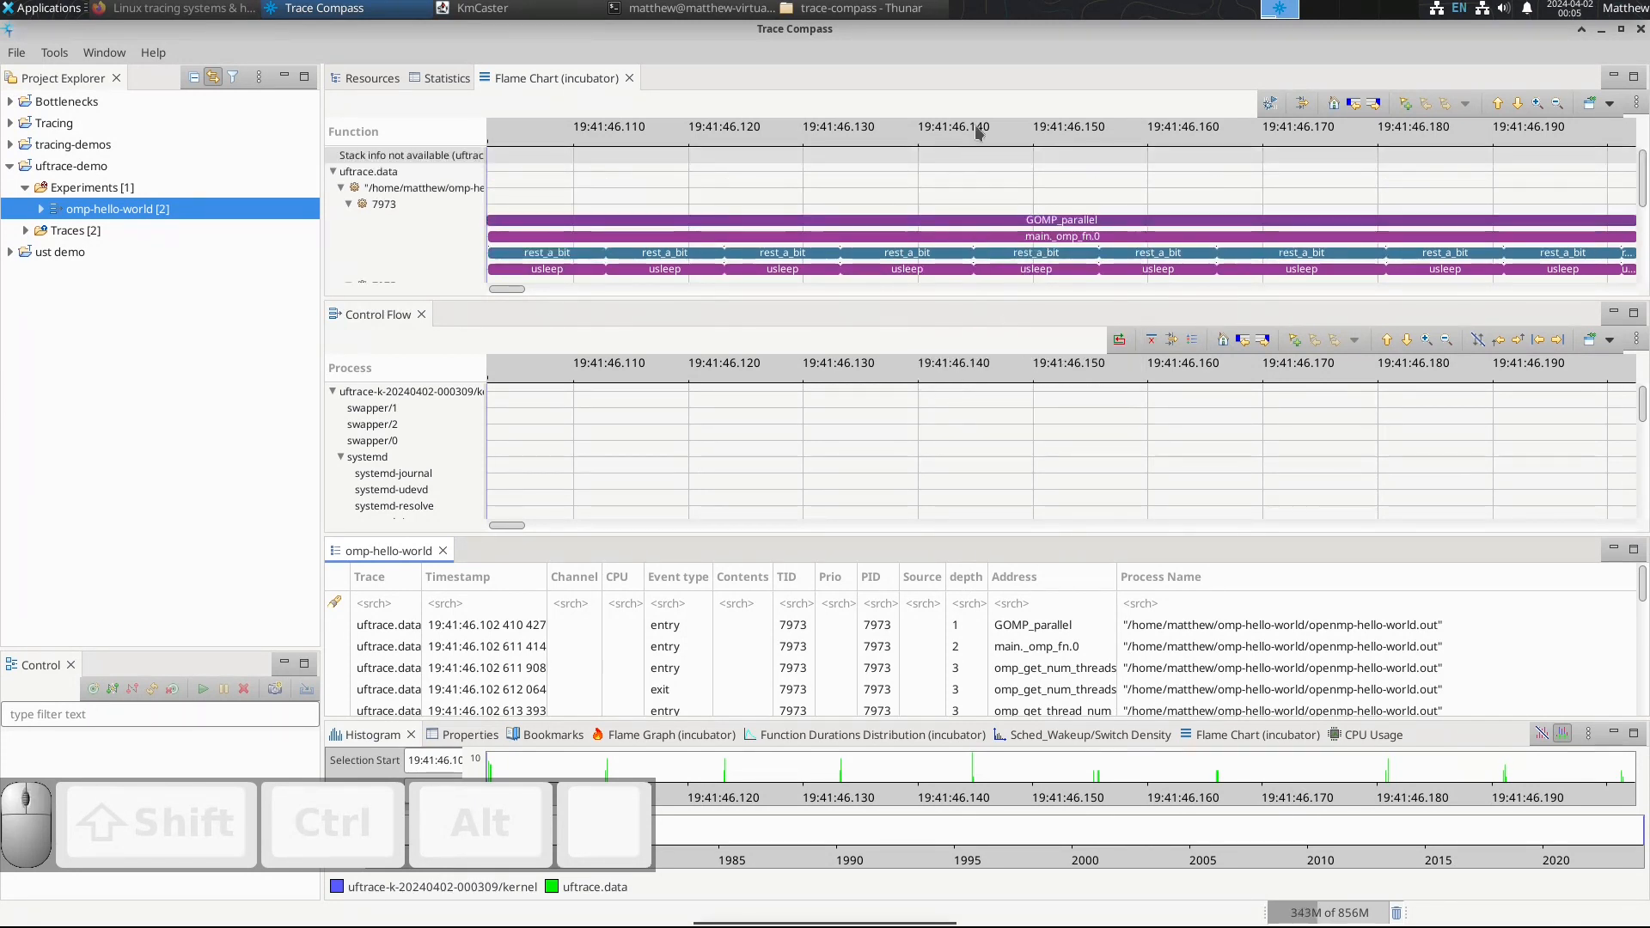
double_click(969, 129)
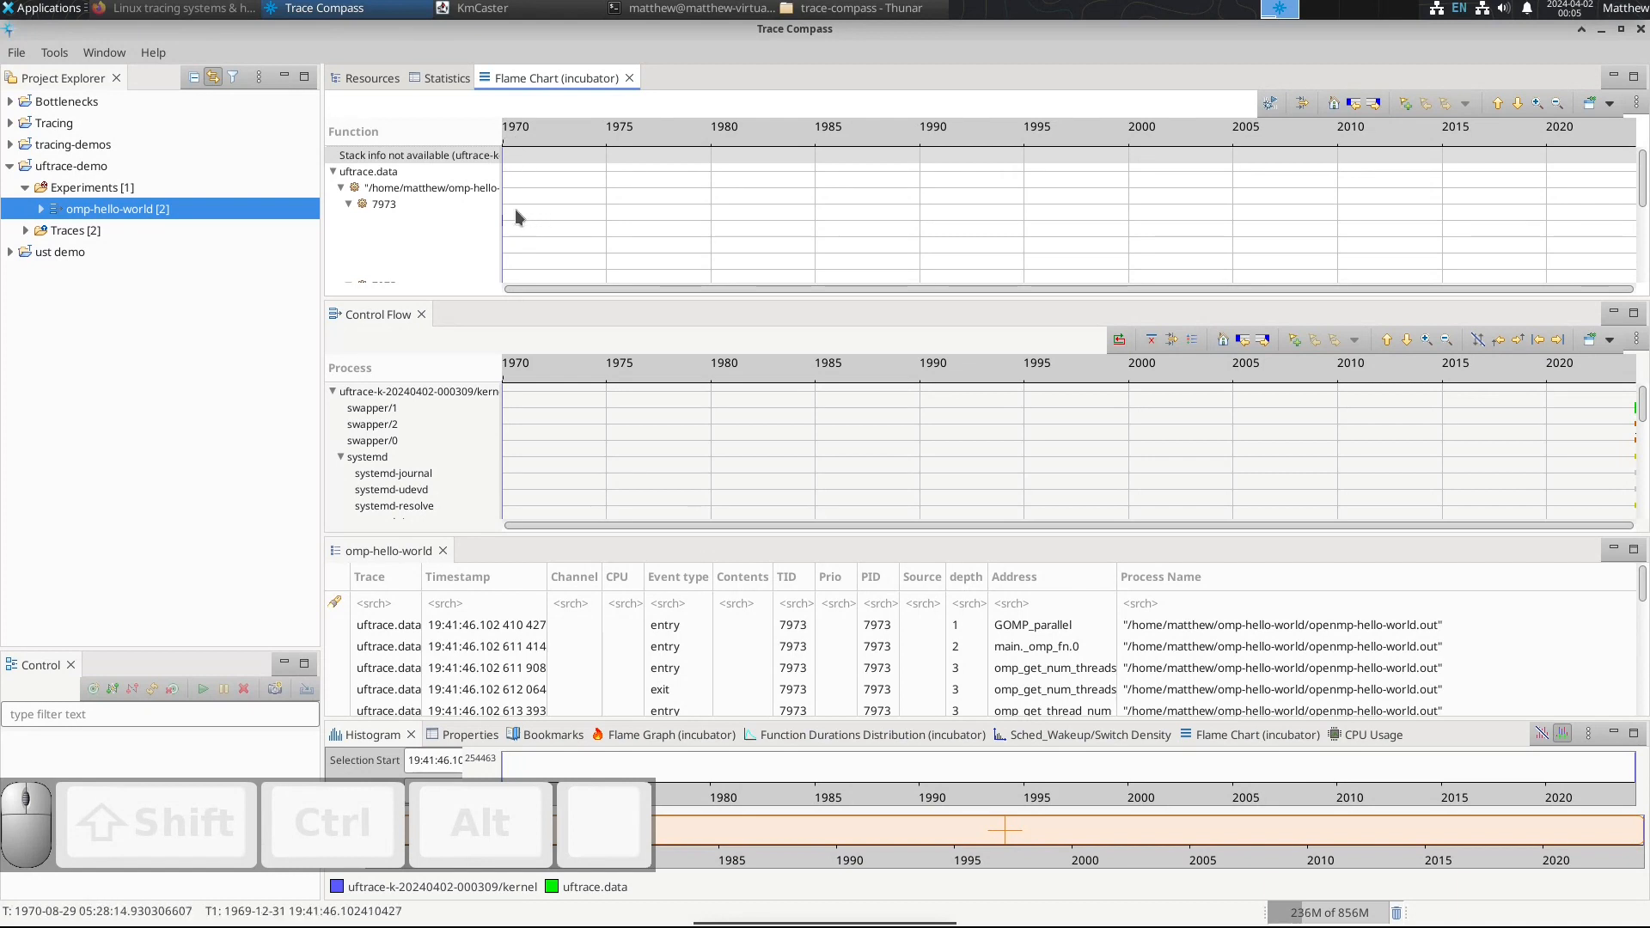
scroll(511, 219, up, 5)
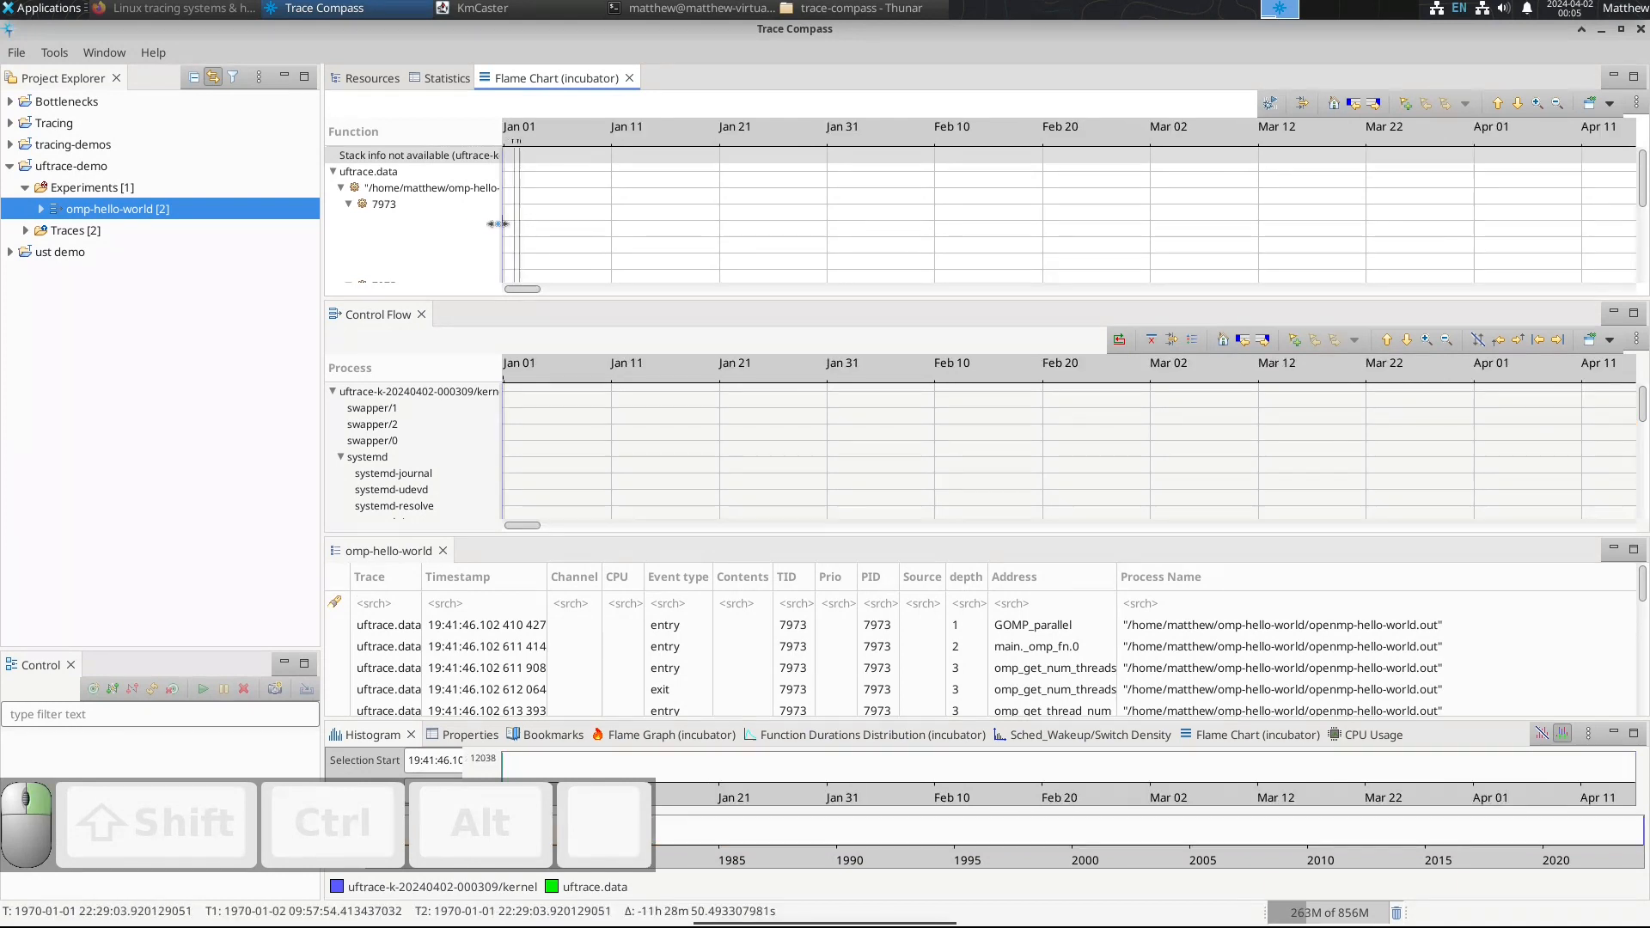
scroll(515, 234, up, 8)
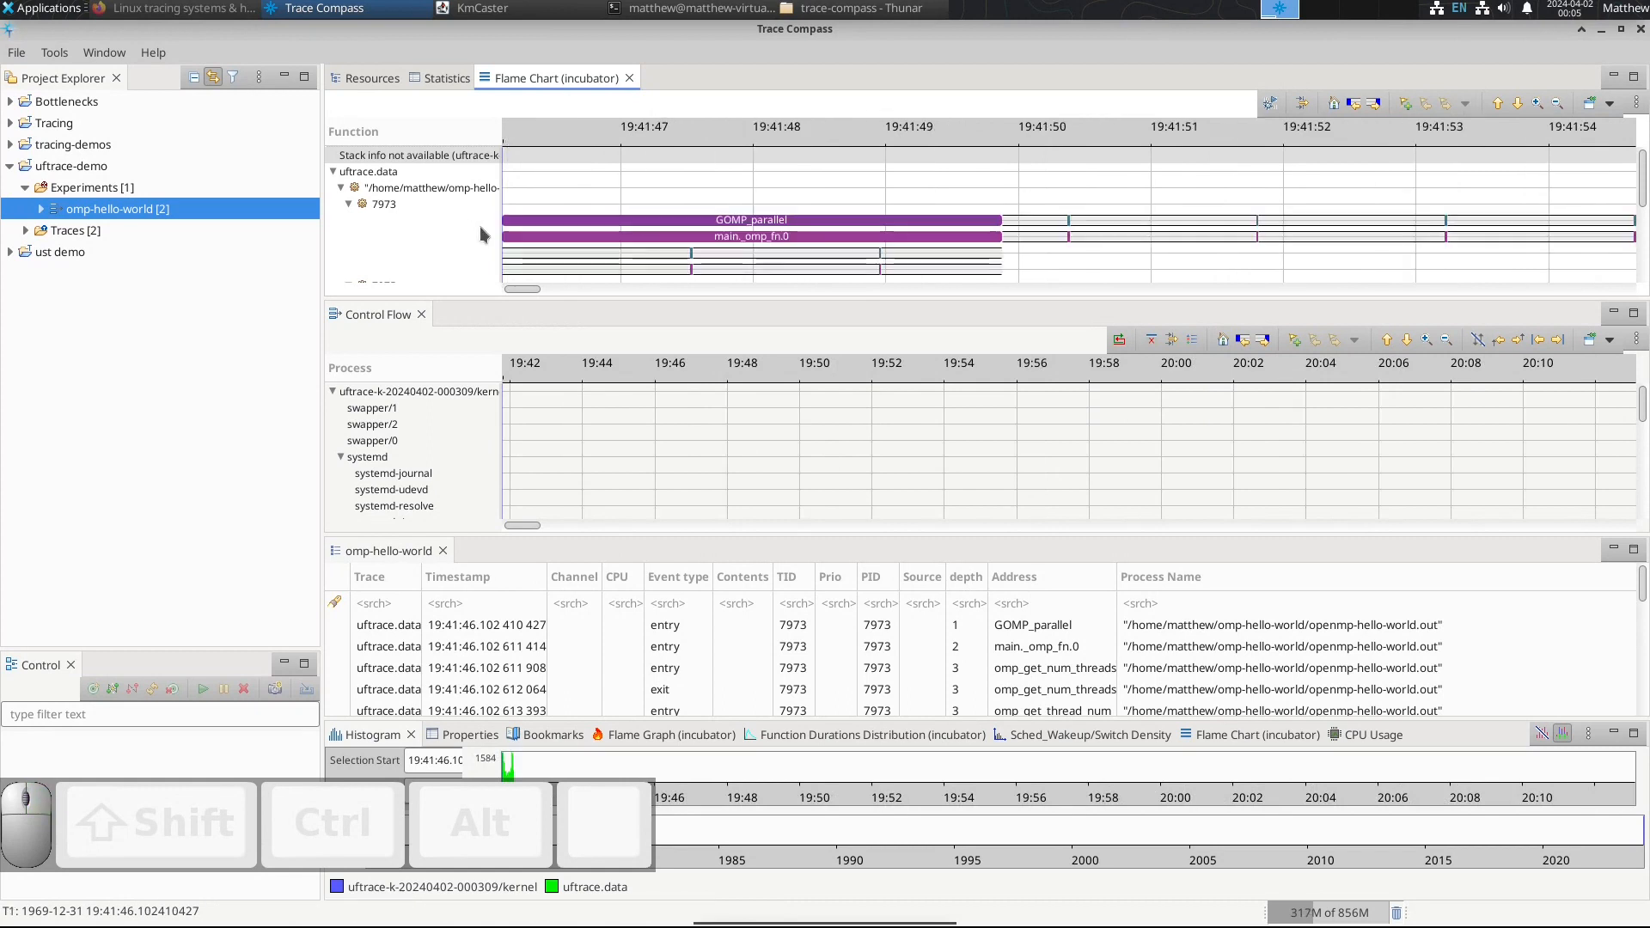
double_click(737, 141)
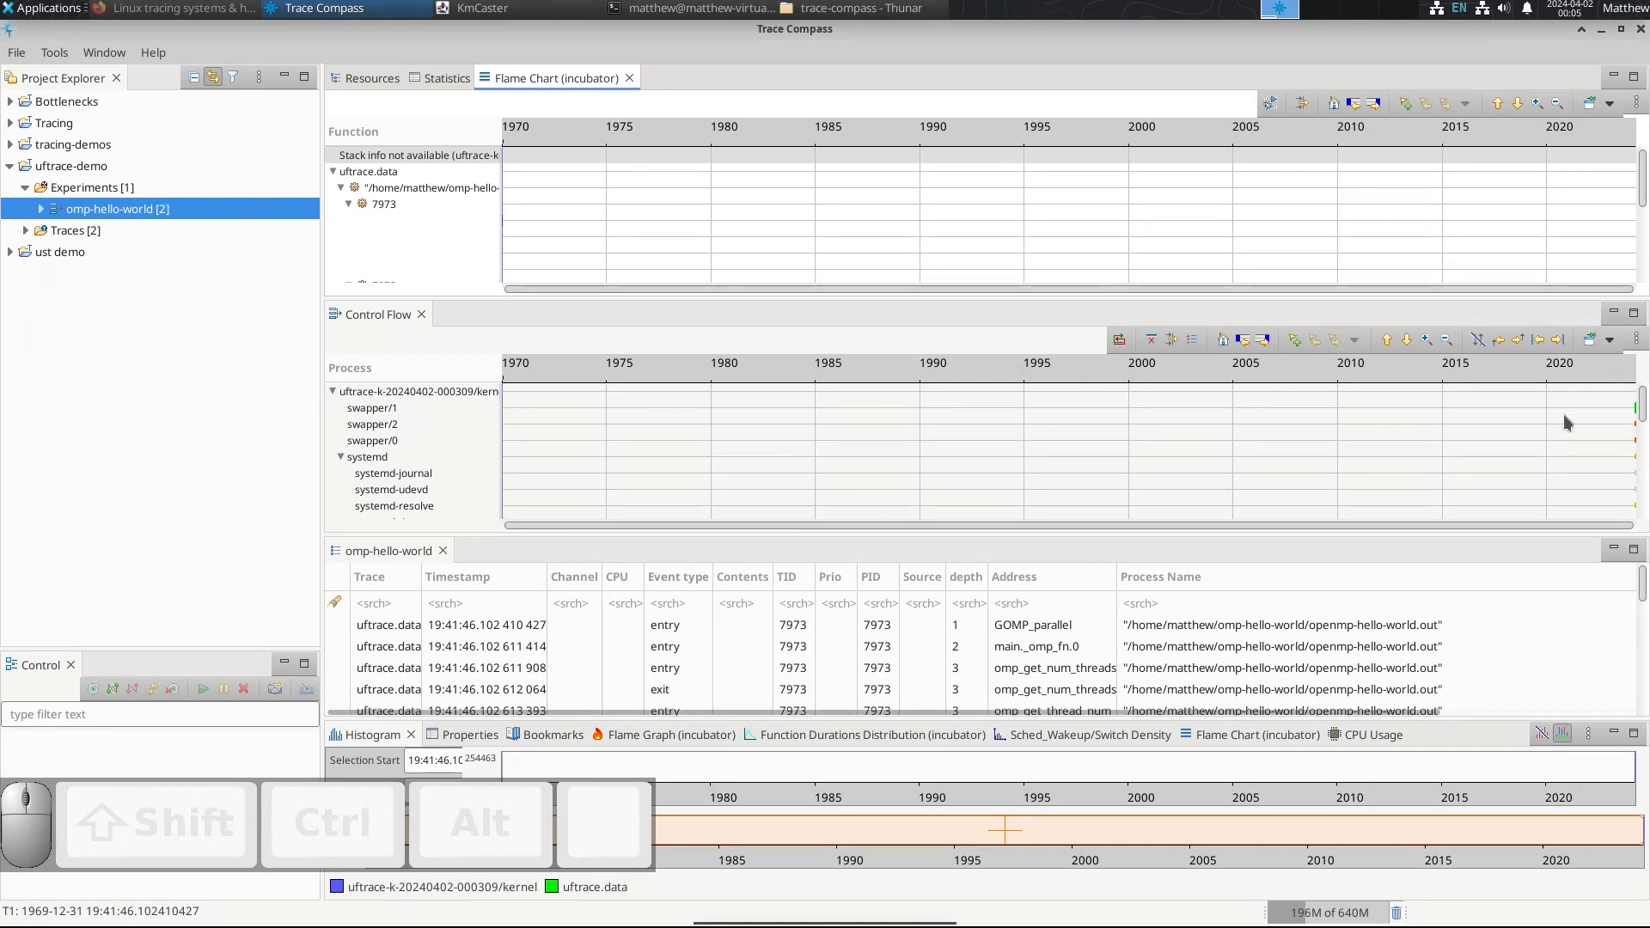
Step: Narrow the Control Flow time range to the kernel trace's activity at the end of the timeline and look through its processes
ctrl+scroll(1566, 421, up, 10)
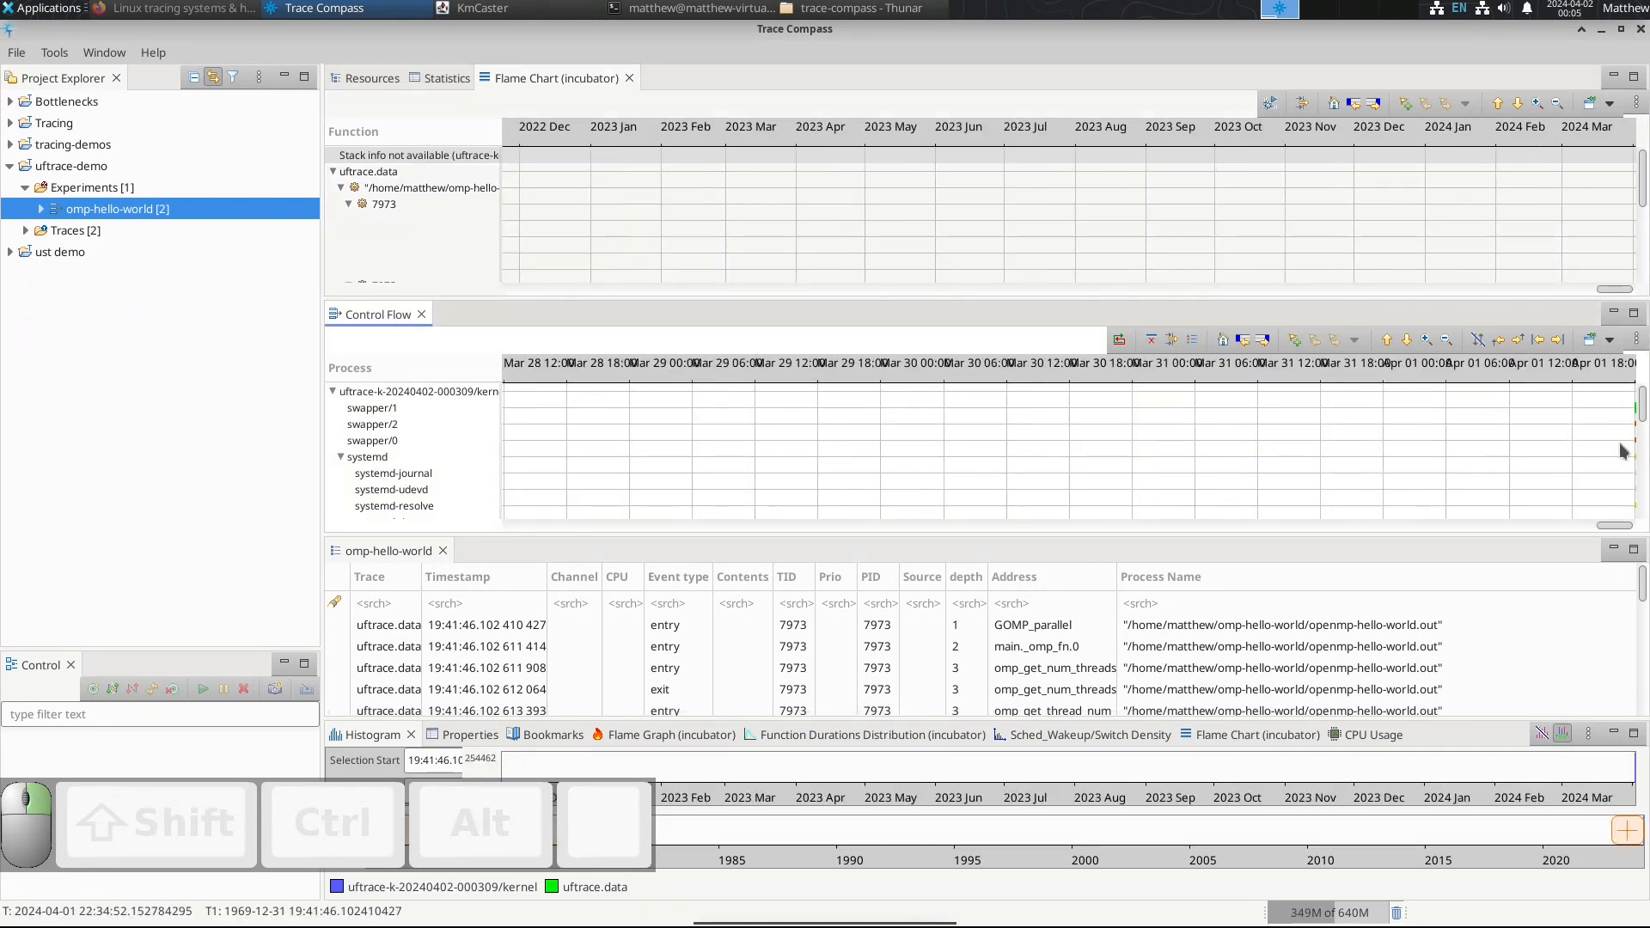
ctrl+scroll(1623, 450, up, 5)
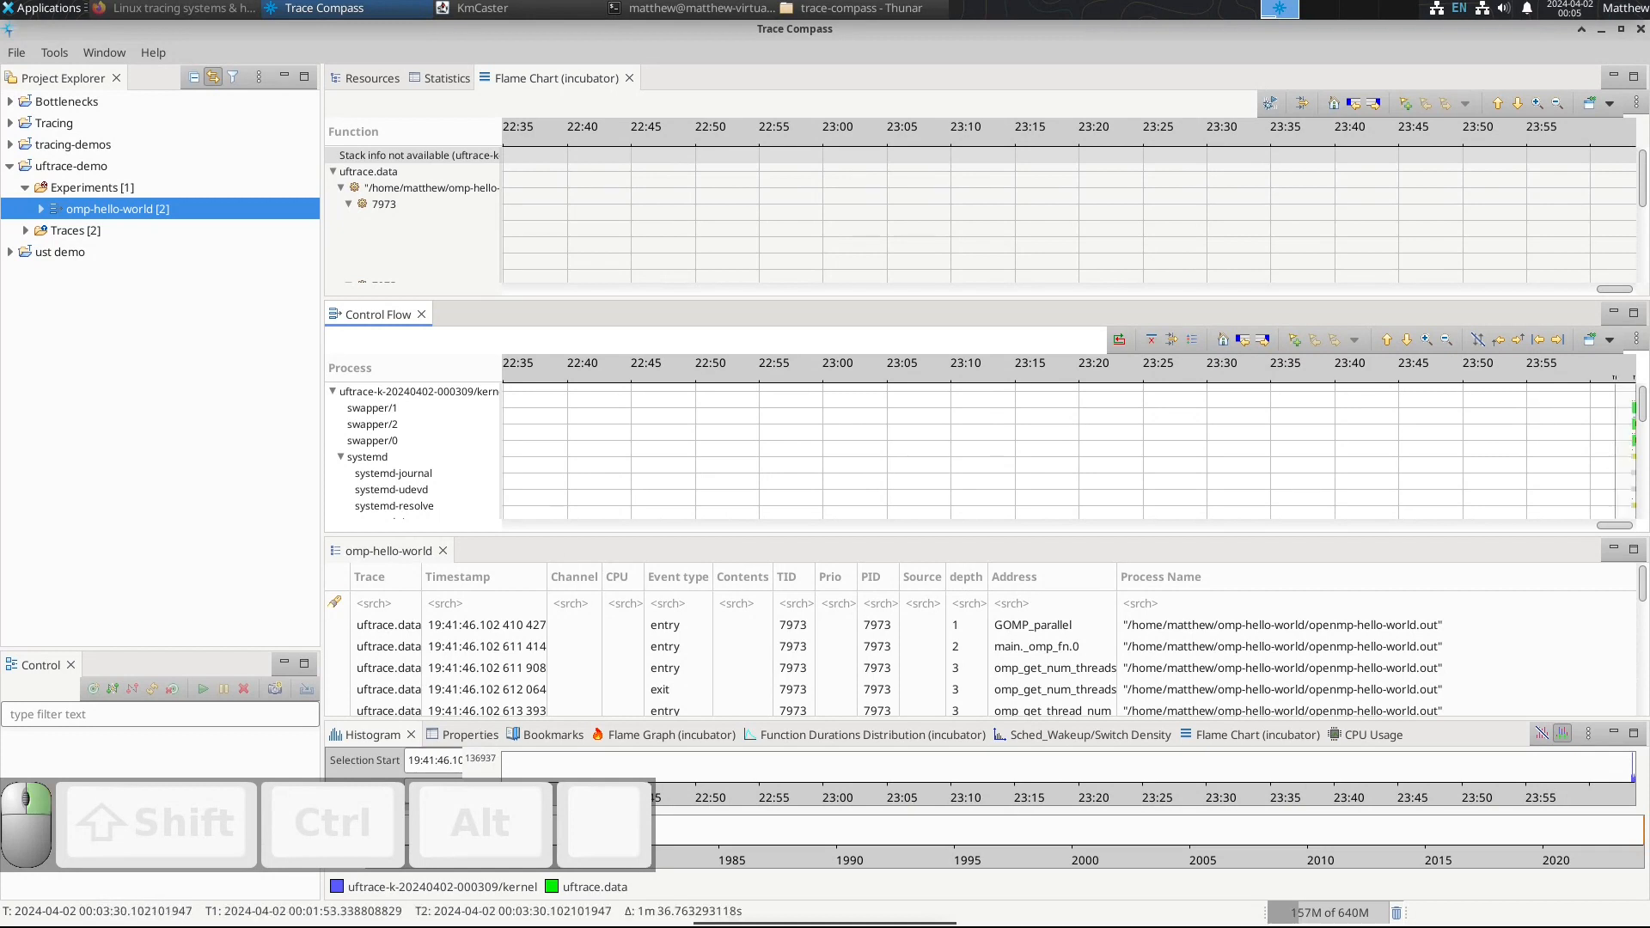
ctrl+scroll(1493, 476, up, 3)
scroll(1529, 482, down, 5)
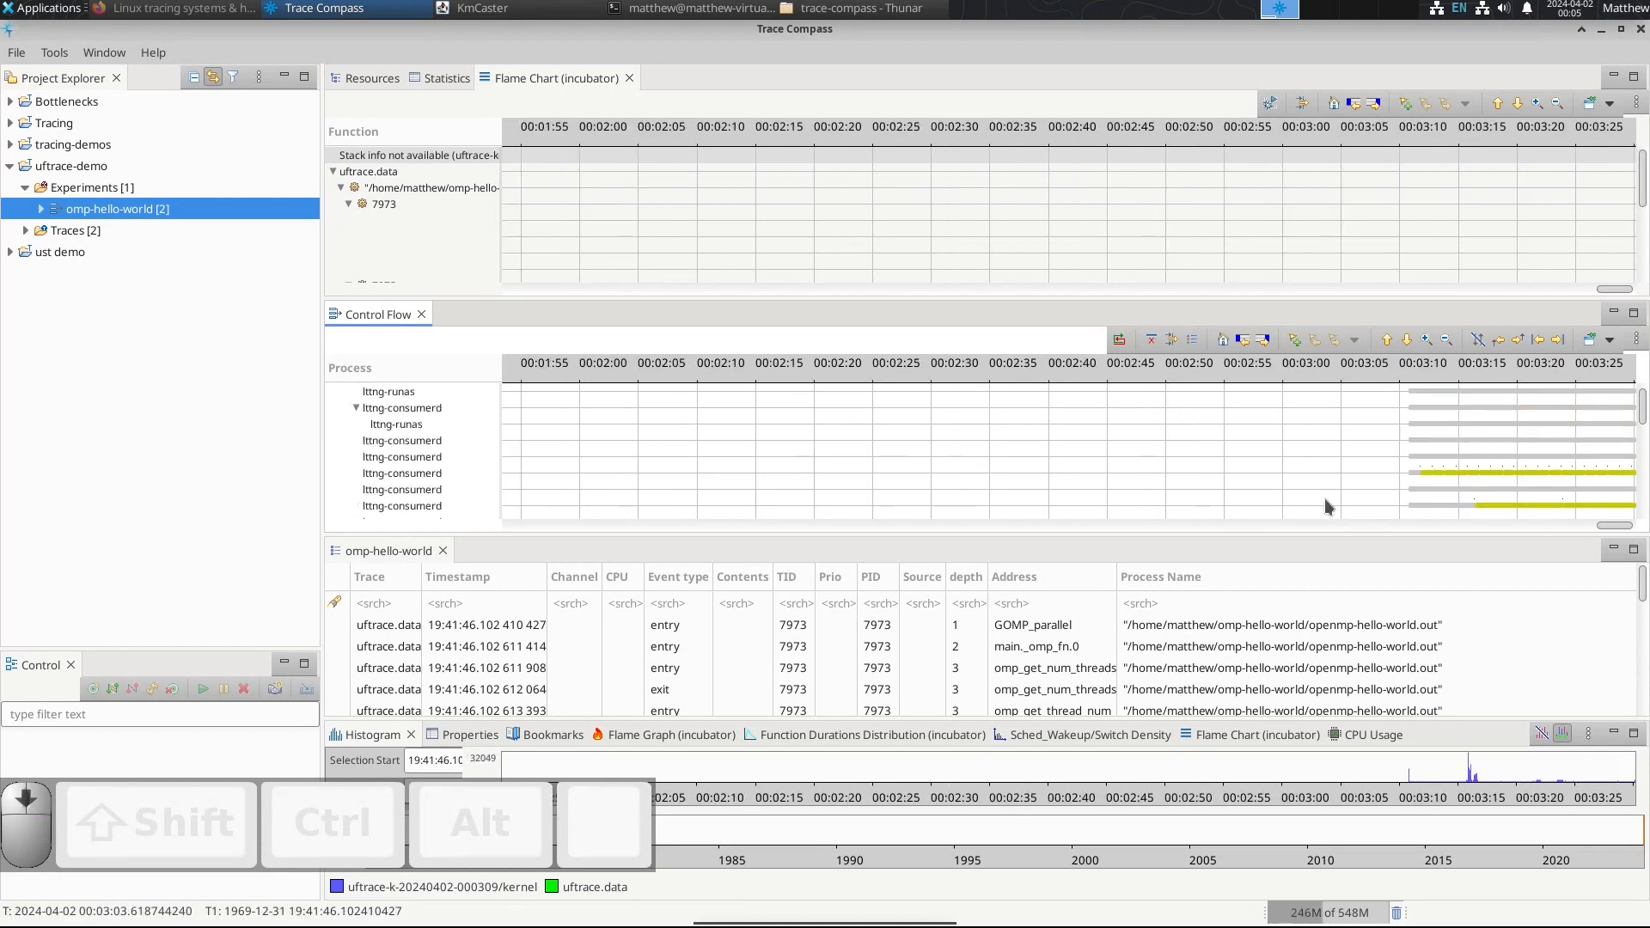
scroll(1323, 498, down, 8)
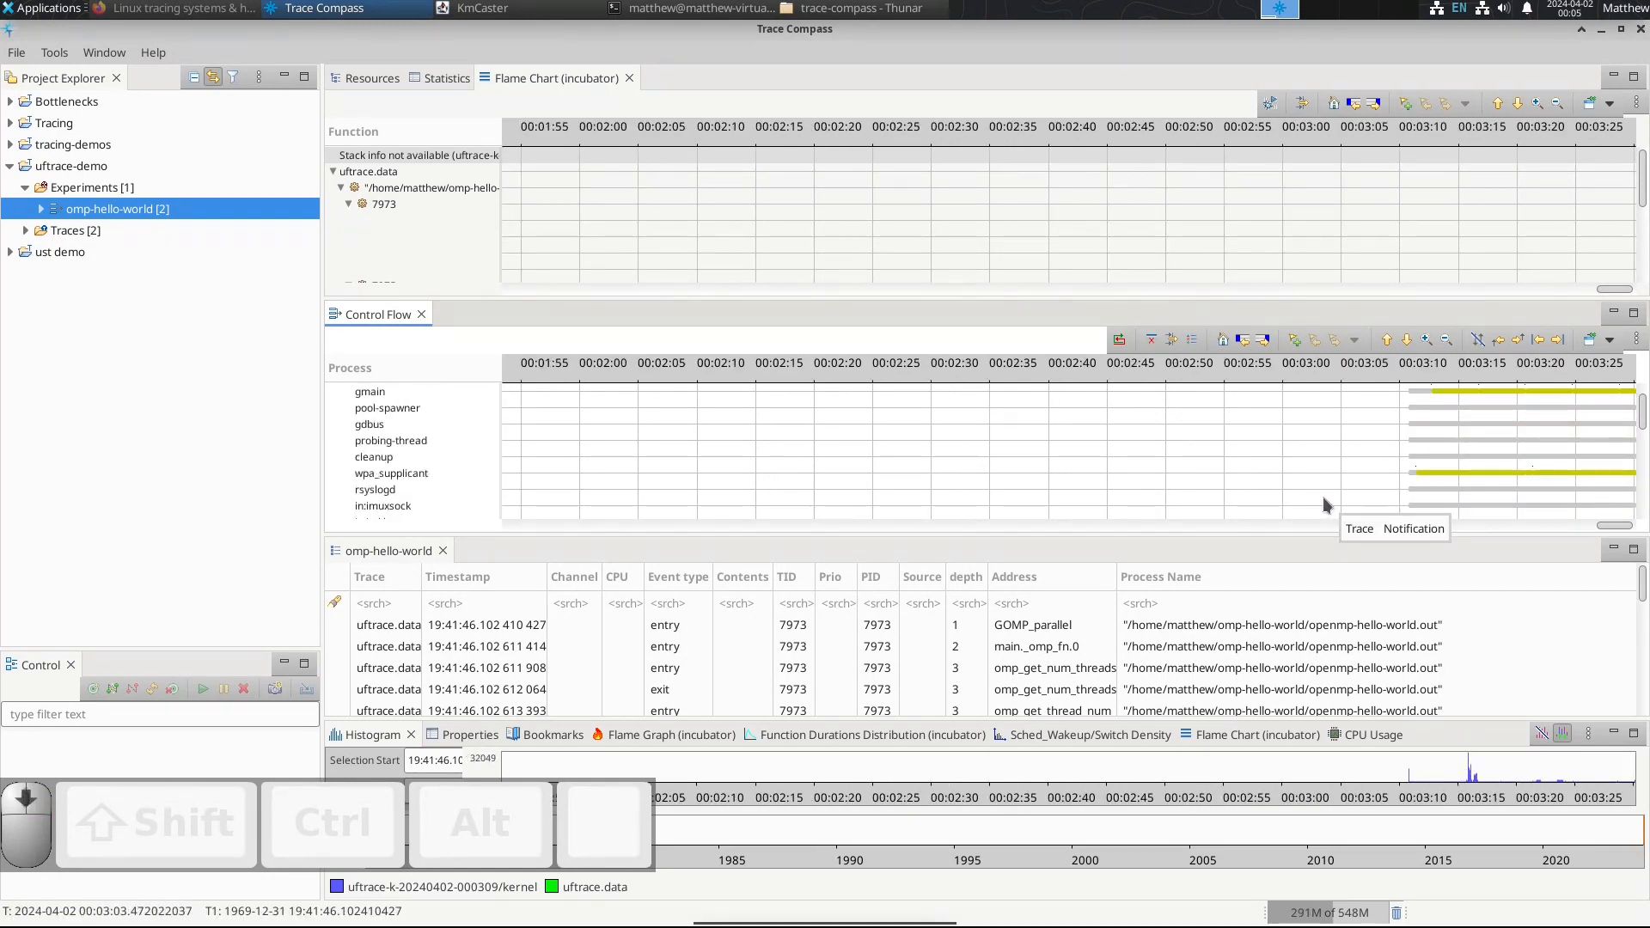
scroll(1322, 496, down, 10)
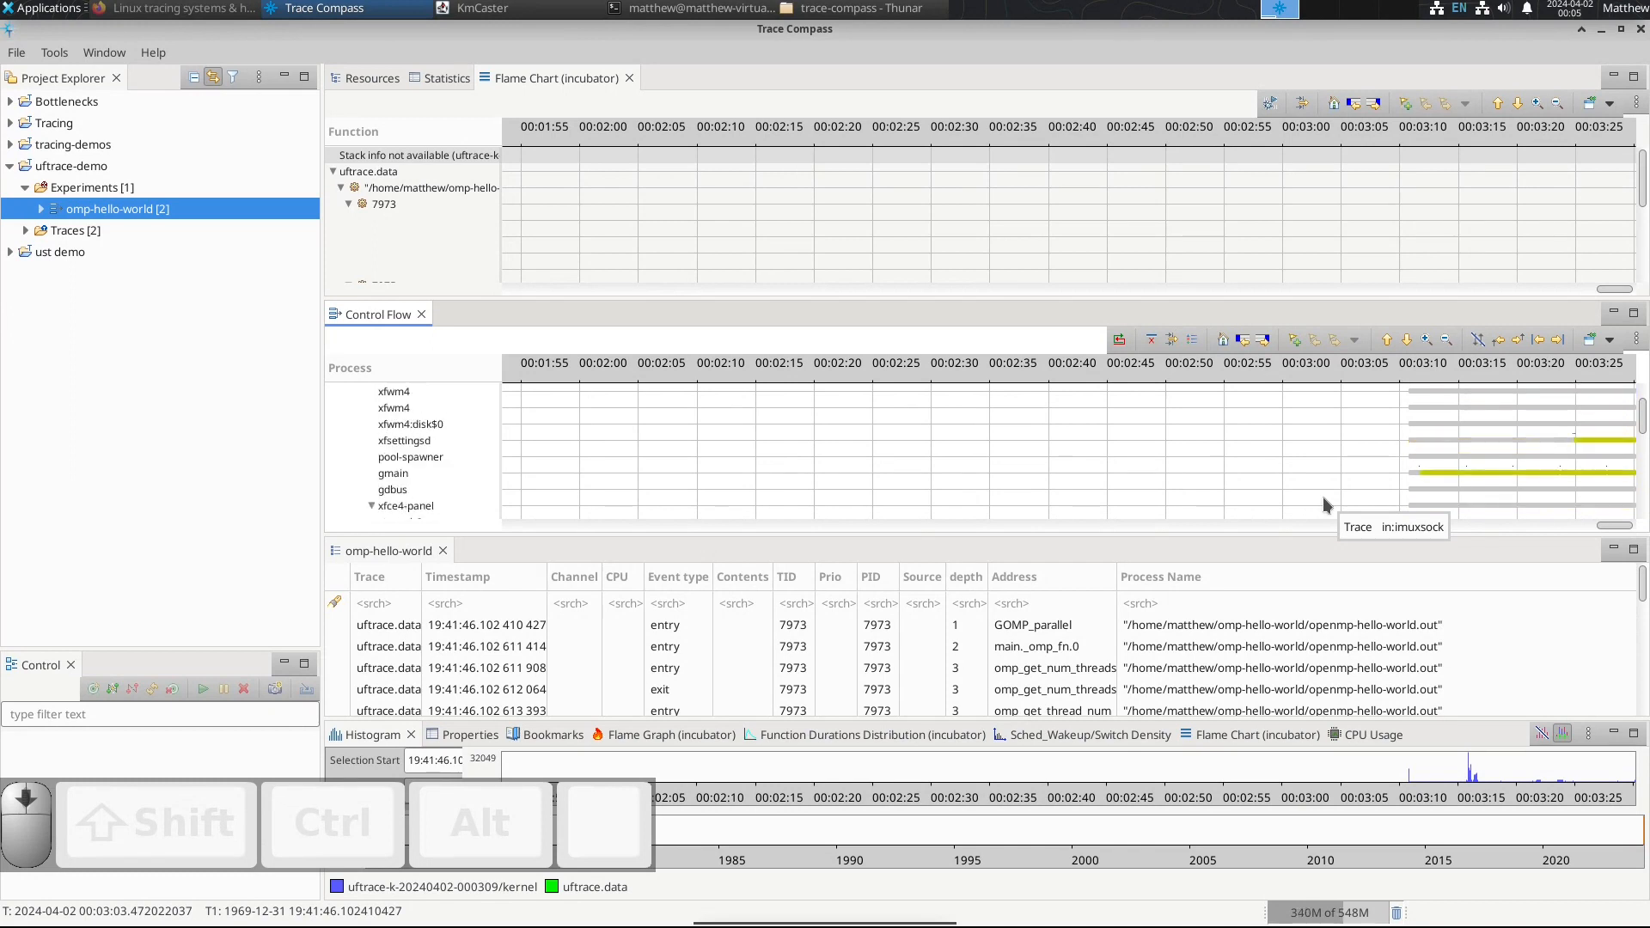
scroll(1322, 496, down, 8)
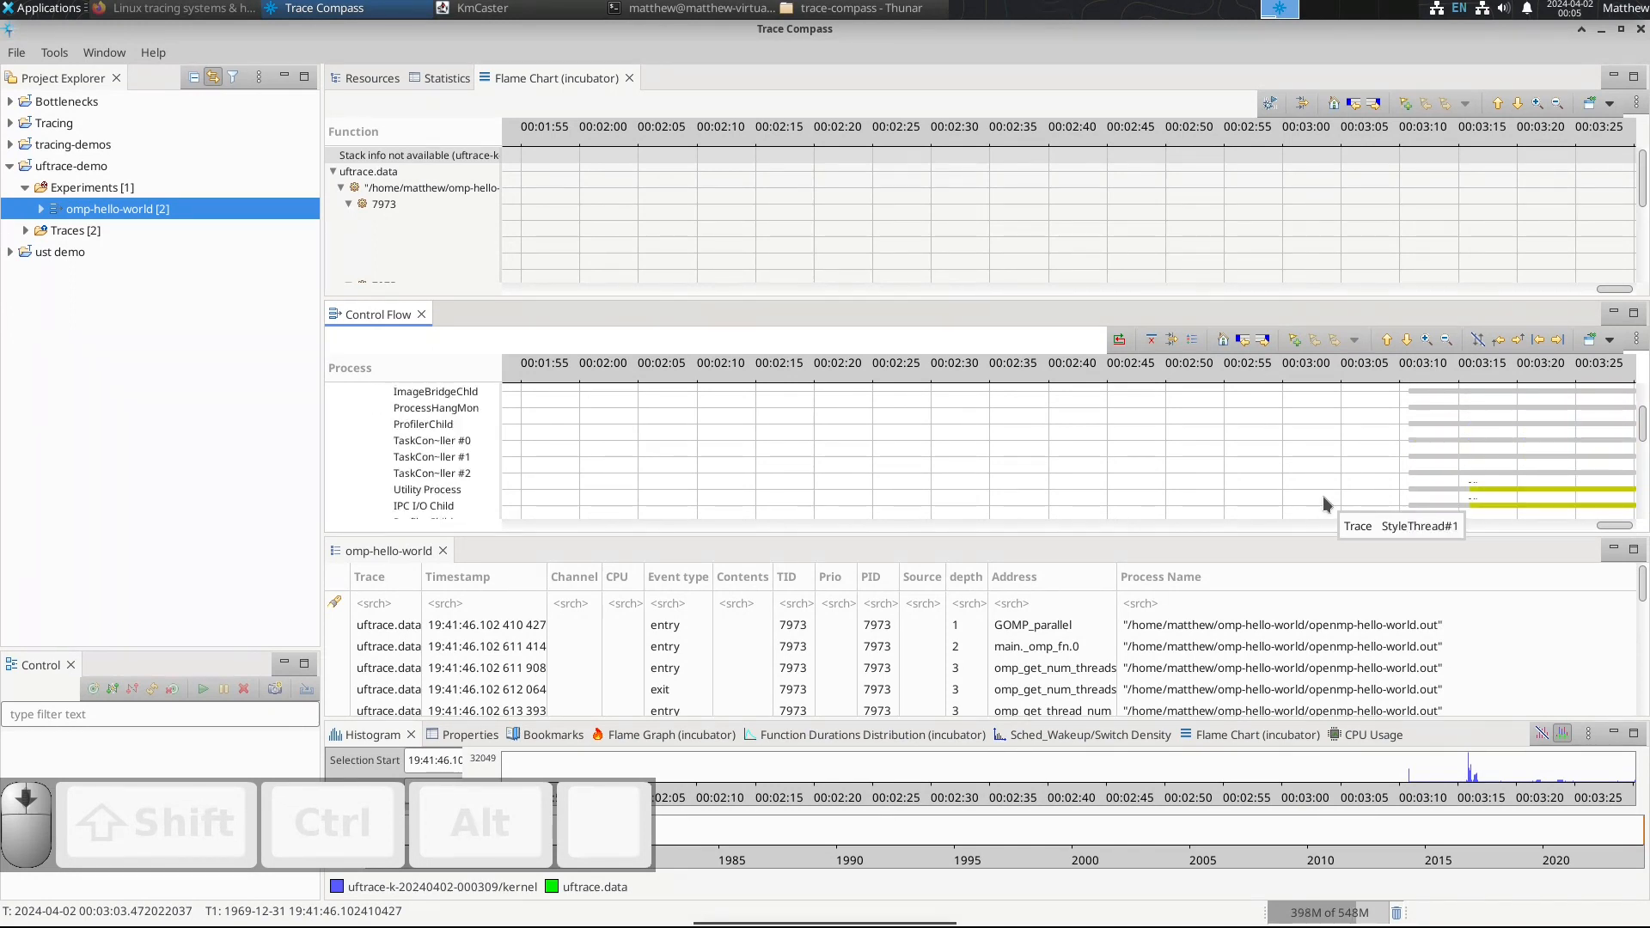
scroll(1322, 497, down, 8)
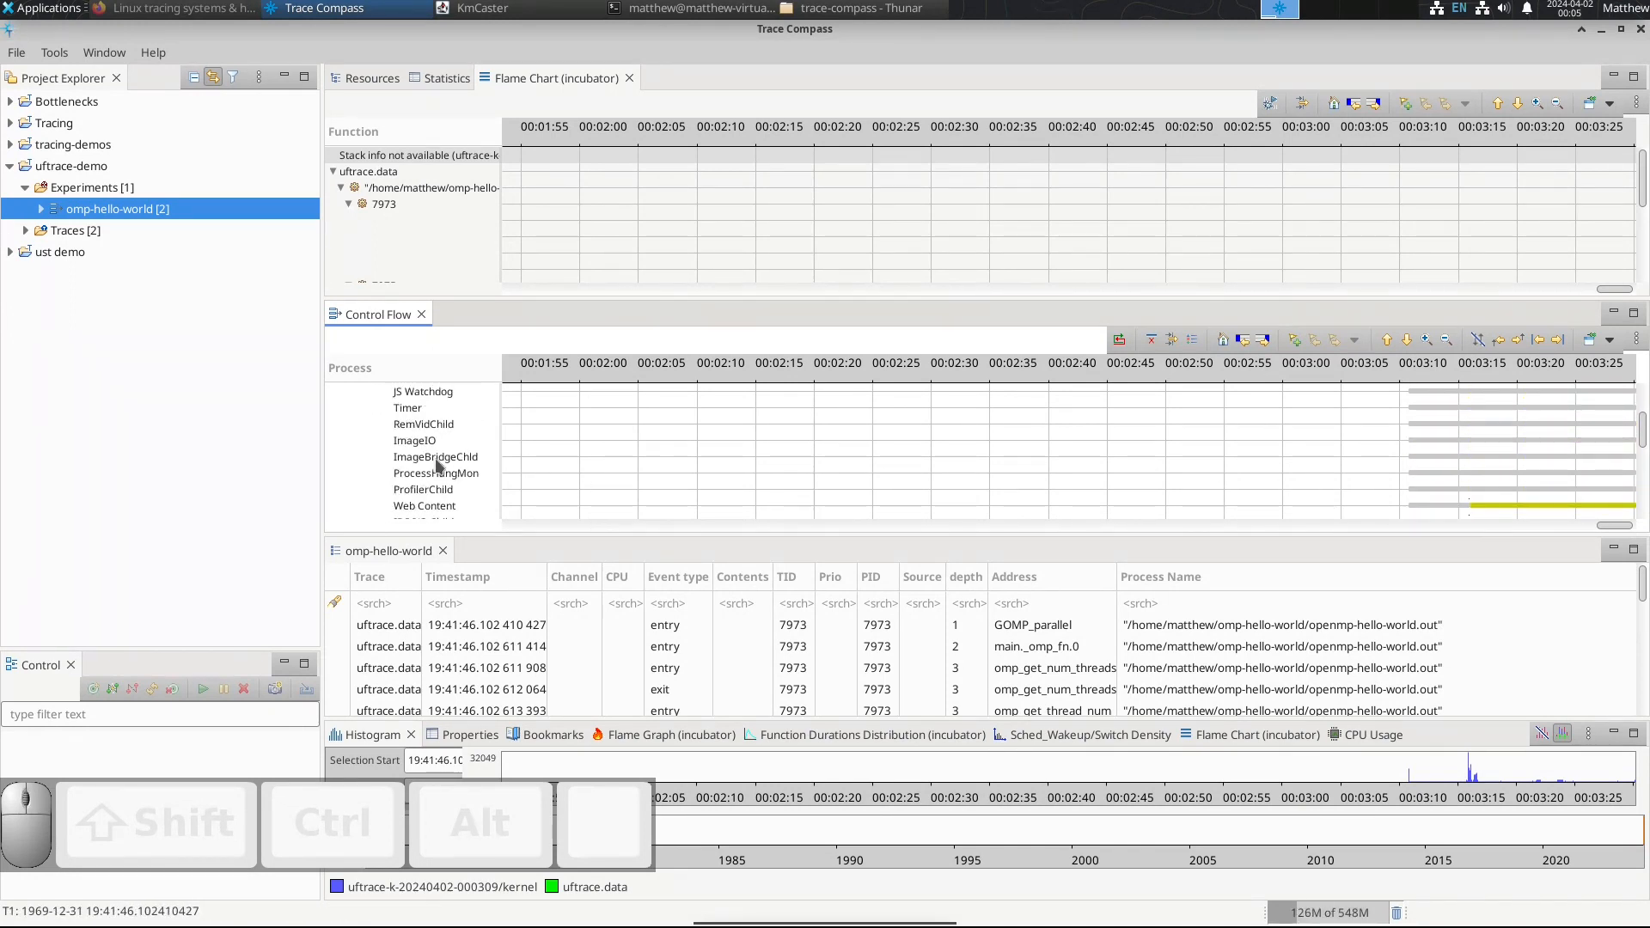
Step: Search the Control Flow processes for "omp" and "omp-"
click(435, 458)
key(ctrl+f)
text(o)
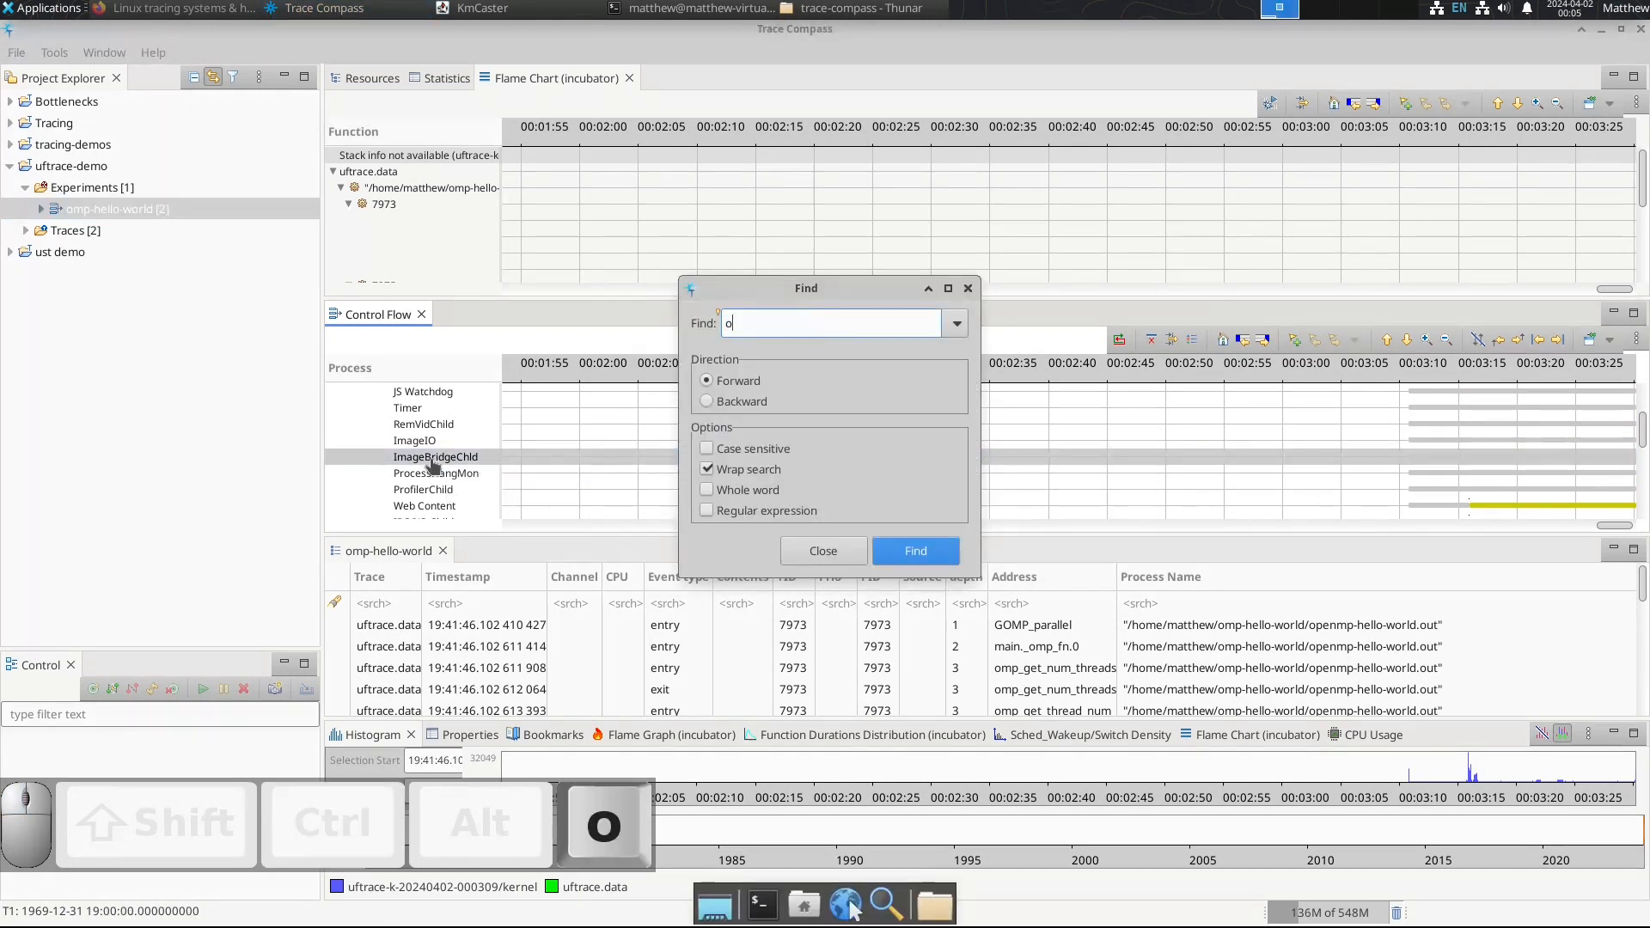
text(pe)
key(BackSpace)
key(BackSpace)
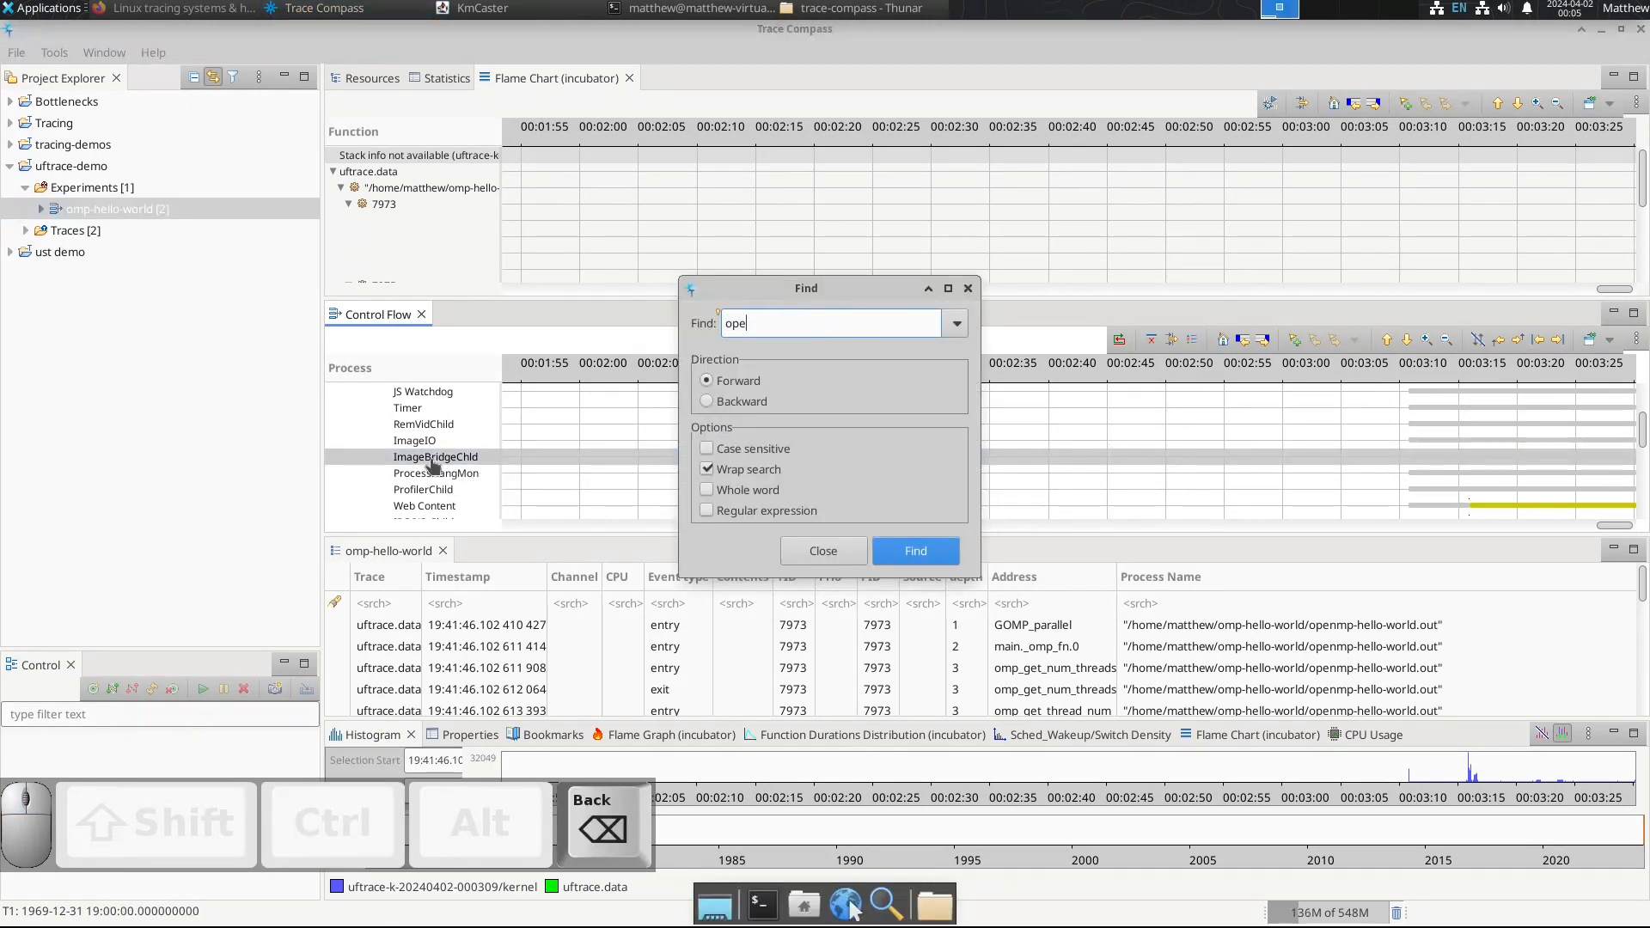
text(mp)
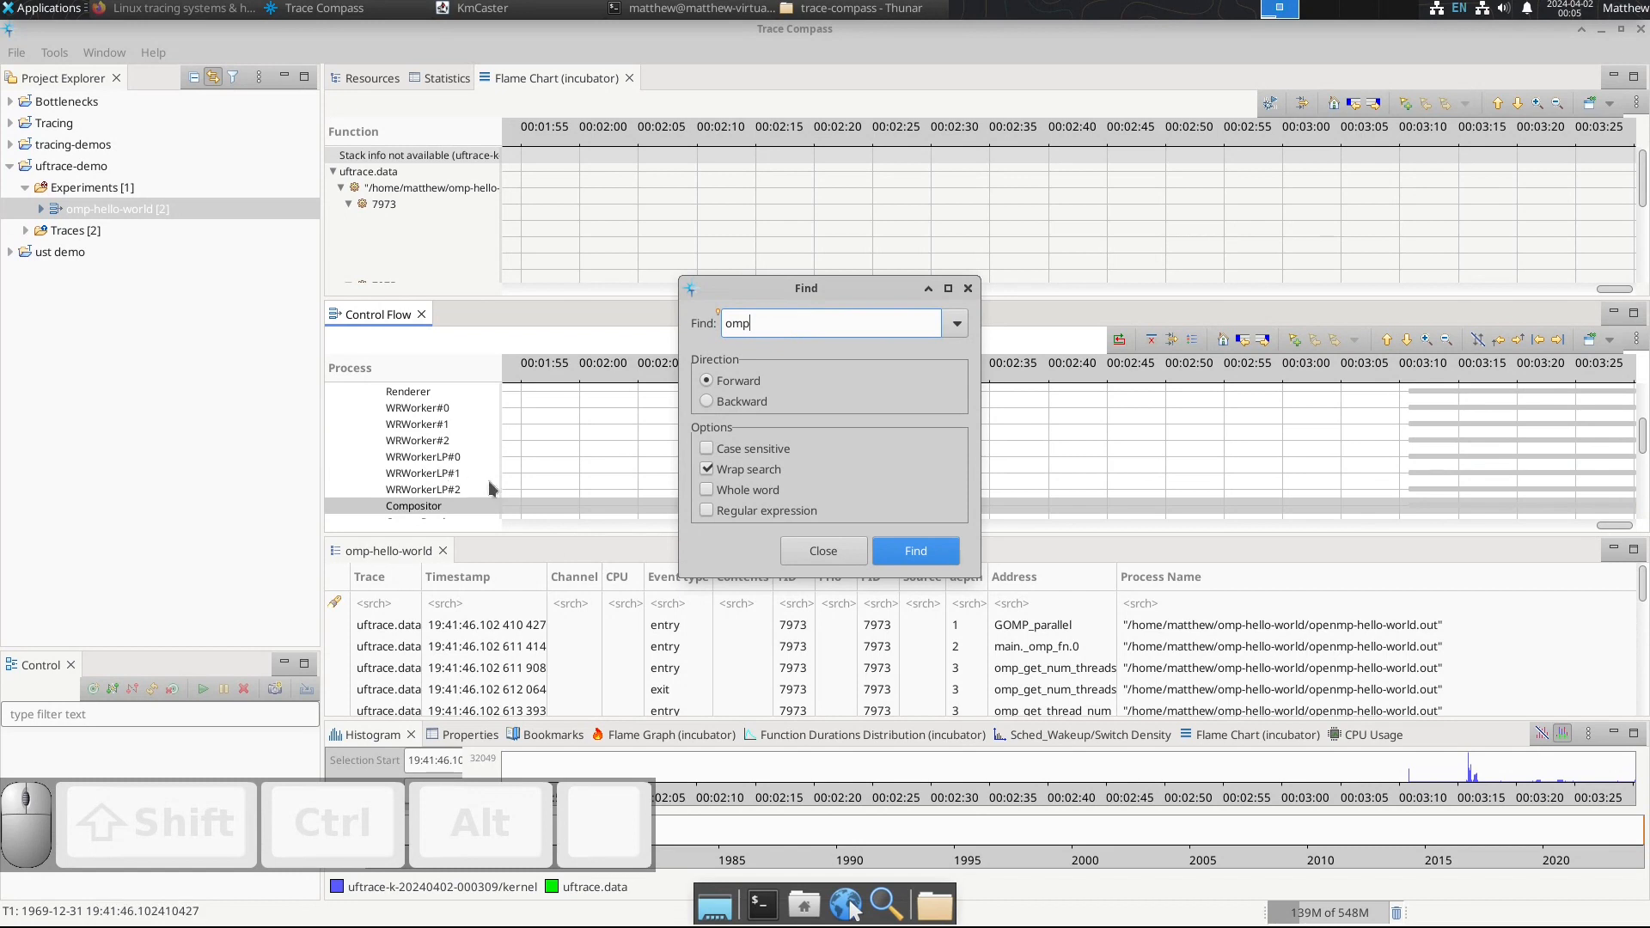
text(-)
key(Return)
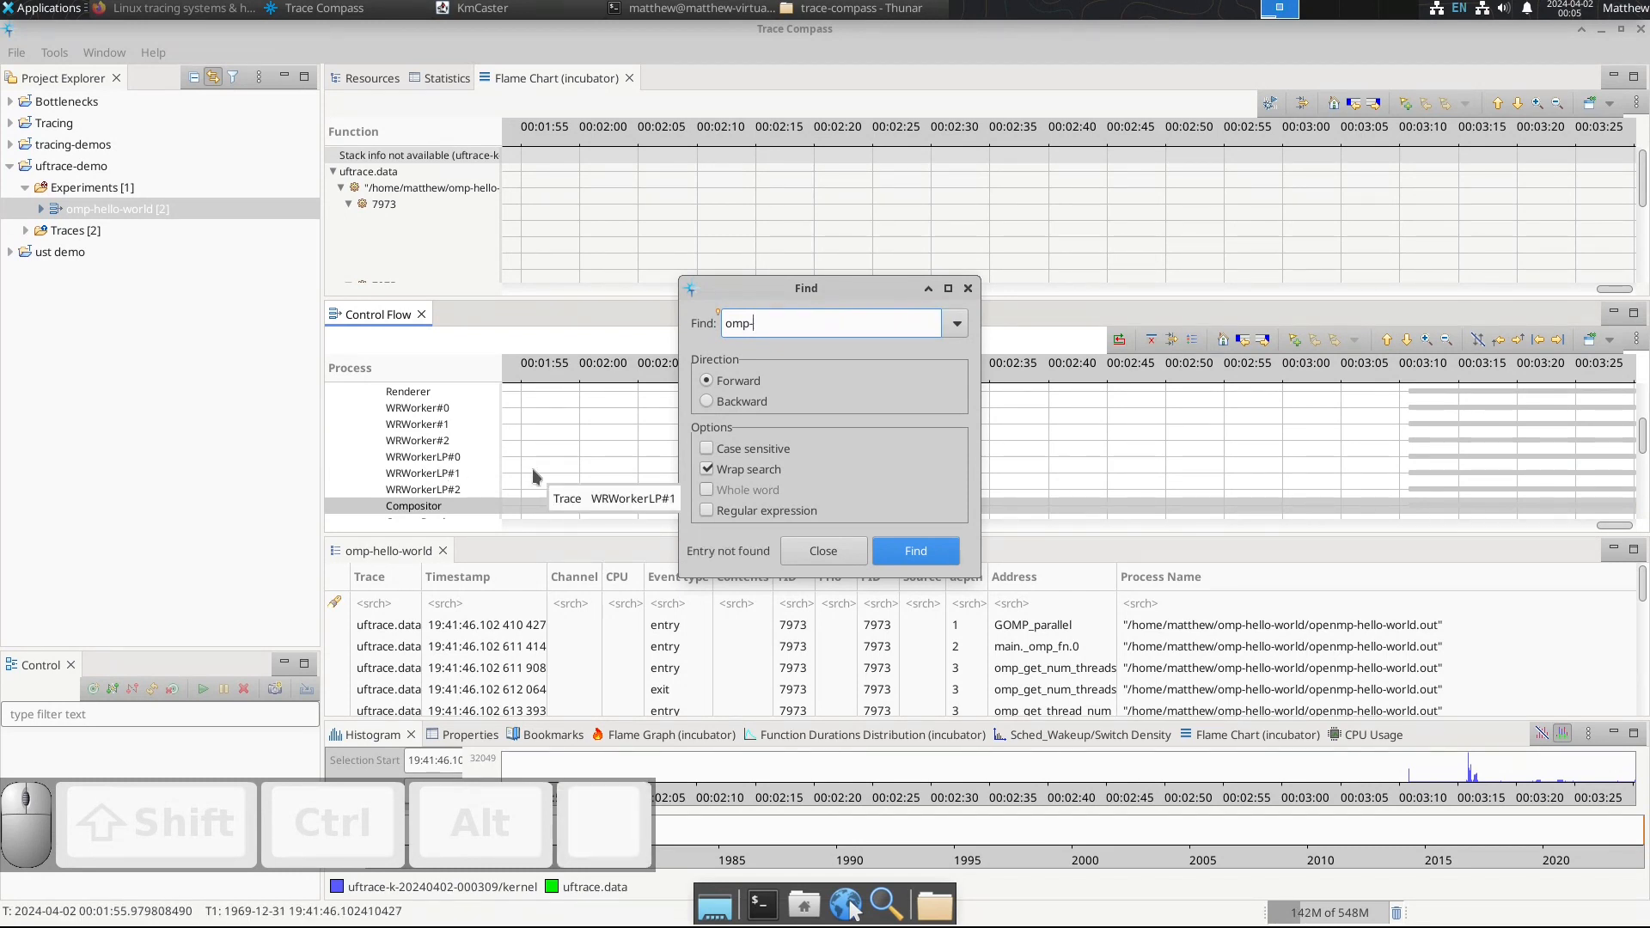
Step: Search the Control Flow processes for "hello" and close the search
key(shift+Home)
text(hello)
key(Return)
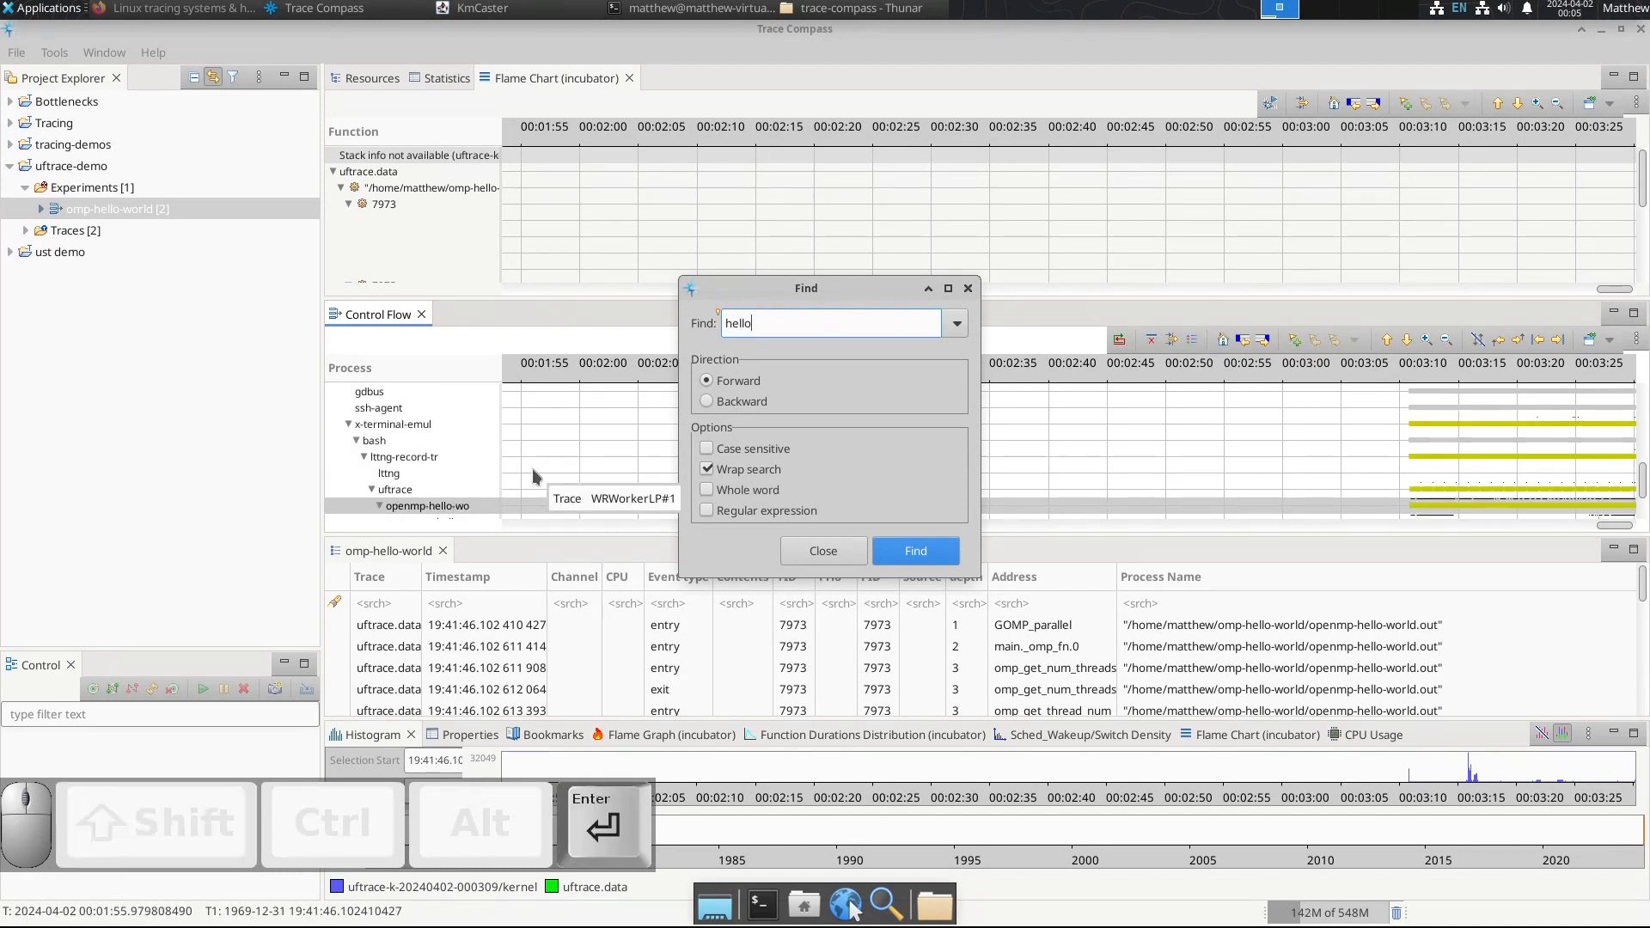
click(821, 550)
Step: Select the first state of the openmp-hello-wo process and narrow the time range to about 00:03:10.785 to 00:03:10.820
click(1388, 504)
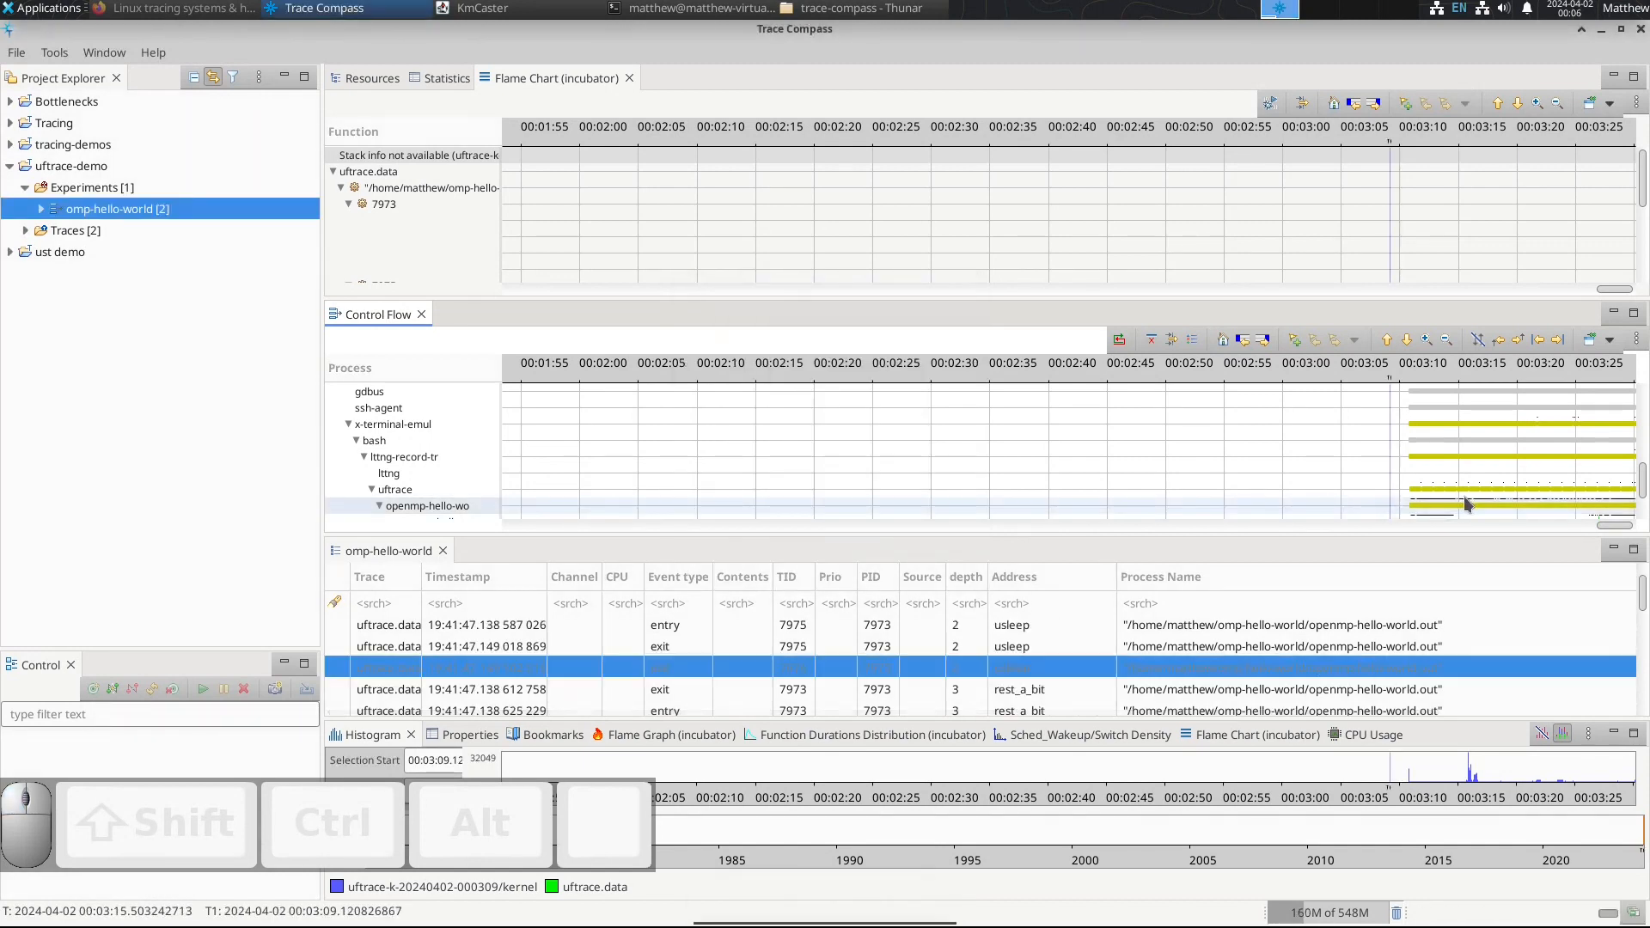
key(Right)
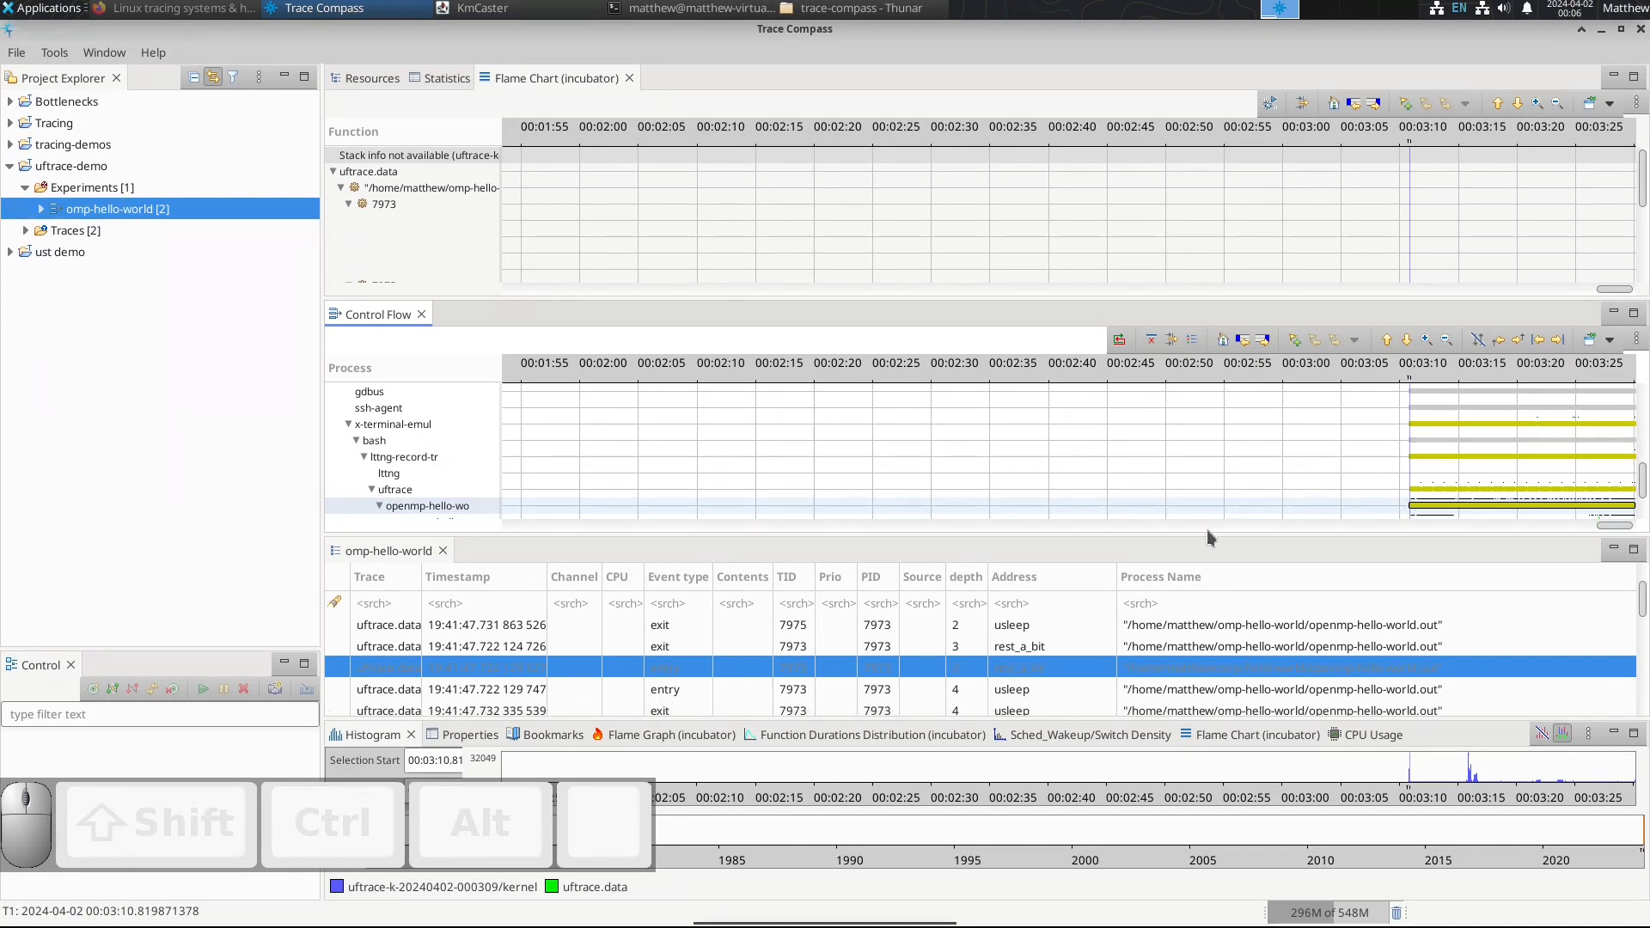
drag(1396, 512, 1430, 513)
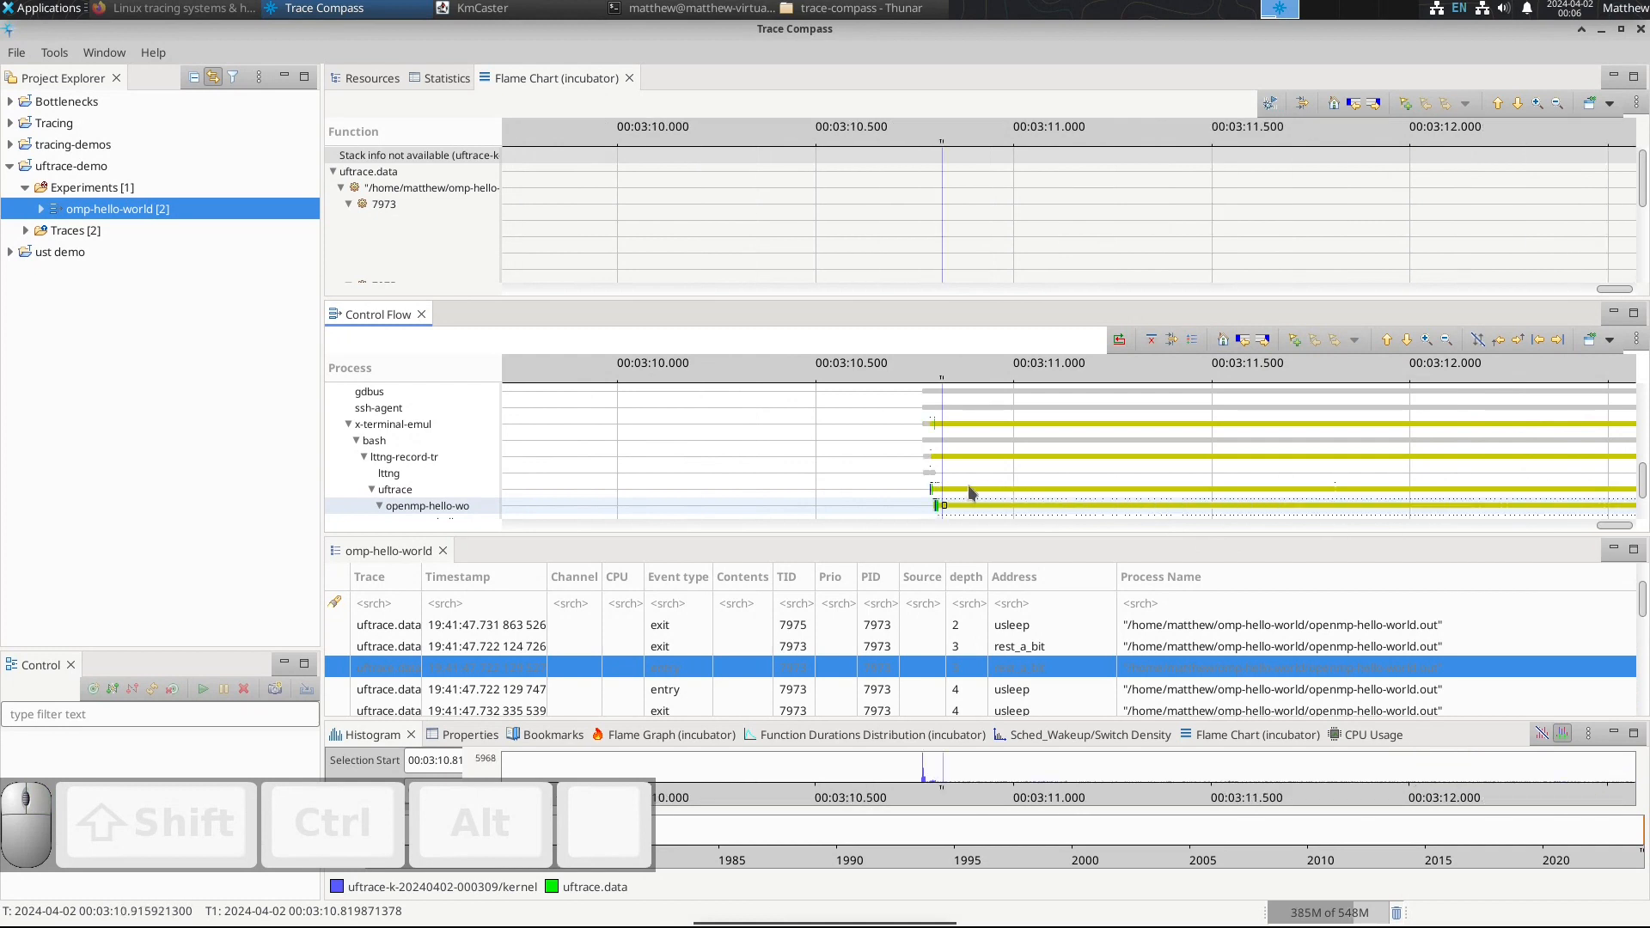
drag(916, 491, 989, 493)
drag(688, 491, 936, 496)
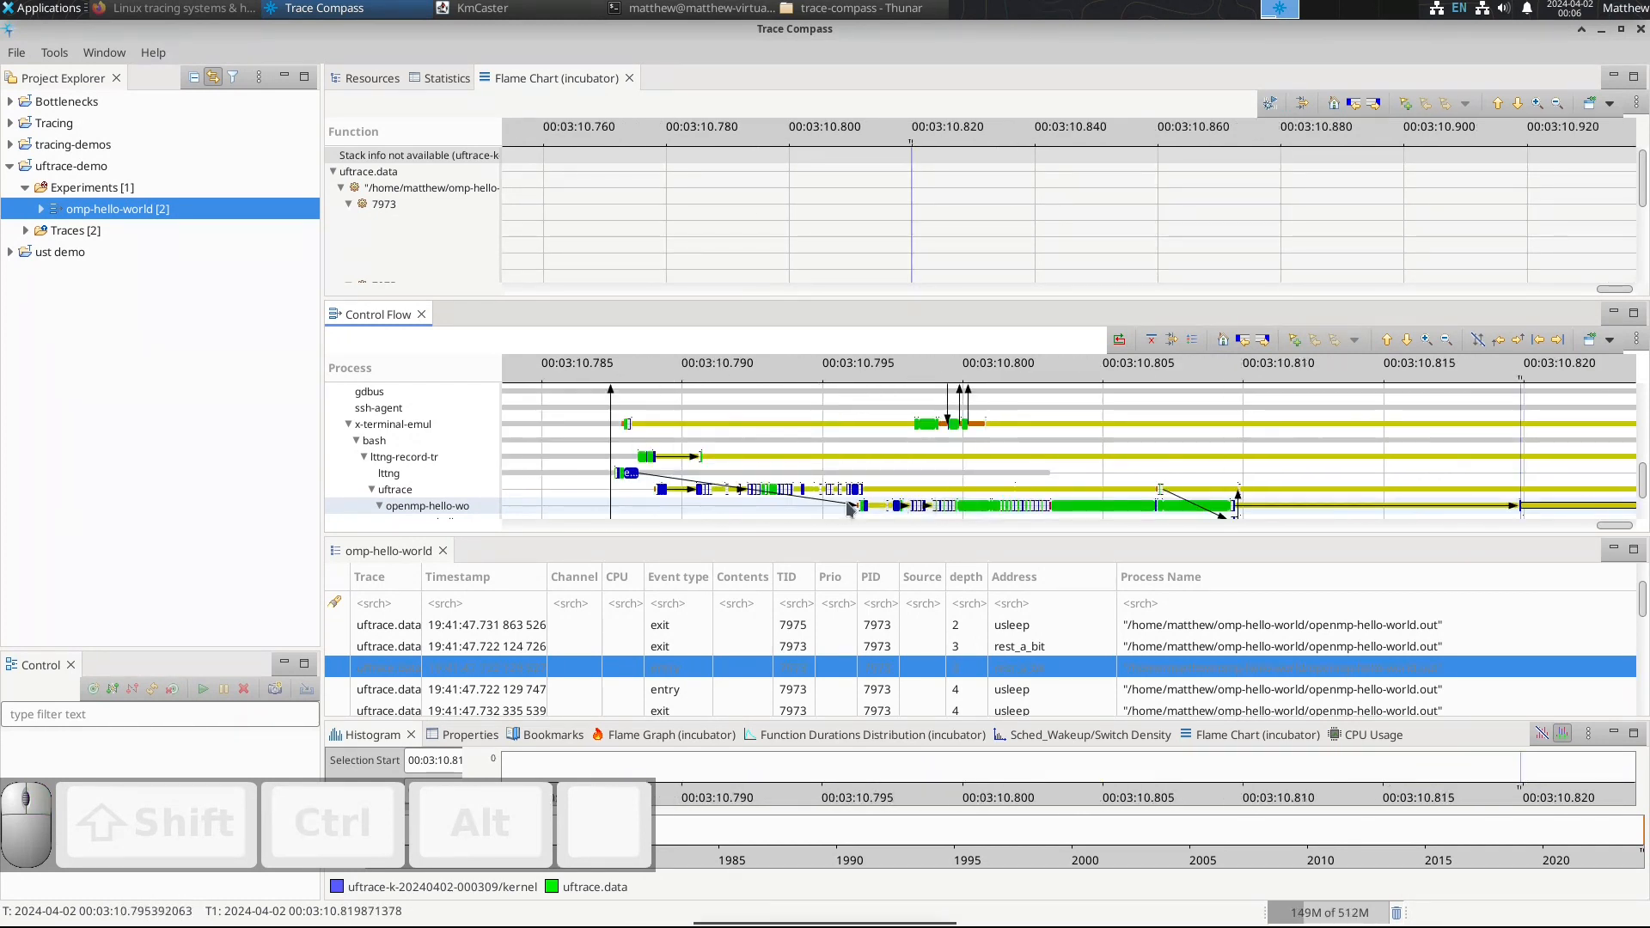
Step: Select the start of the long running state of the openmp-hello-wo process, at 00:03:10.803136032, in the Control Flow view
click(1103, 512)
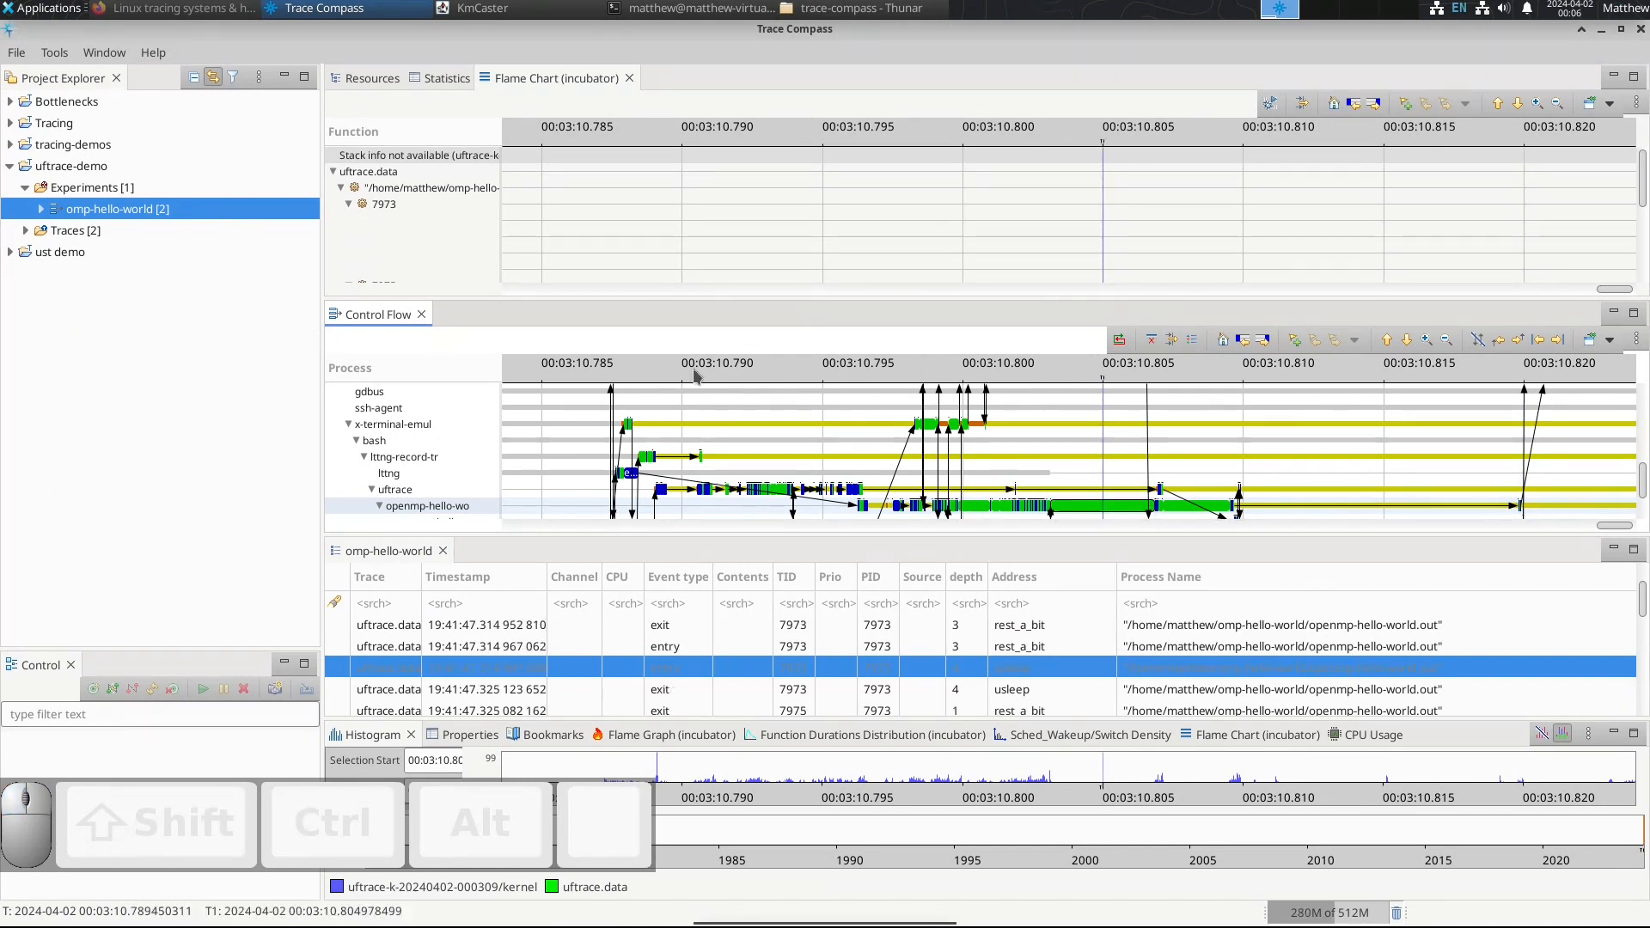
mouse_move(1079, 513)
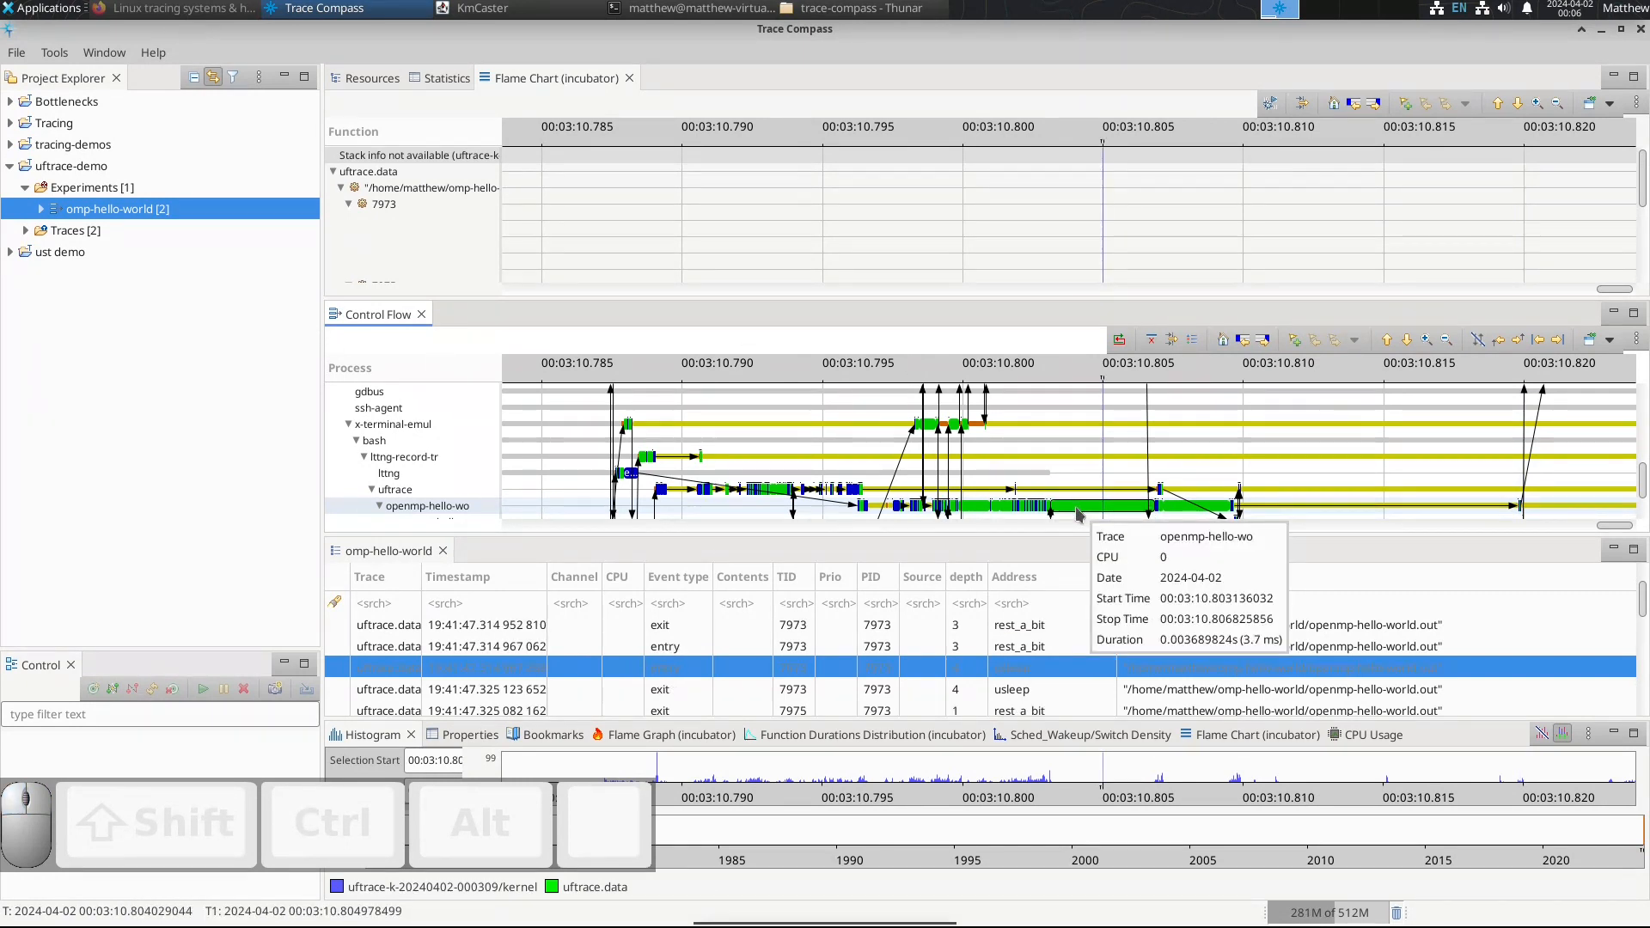
key(Left)
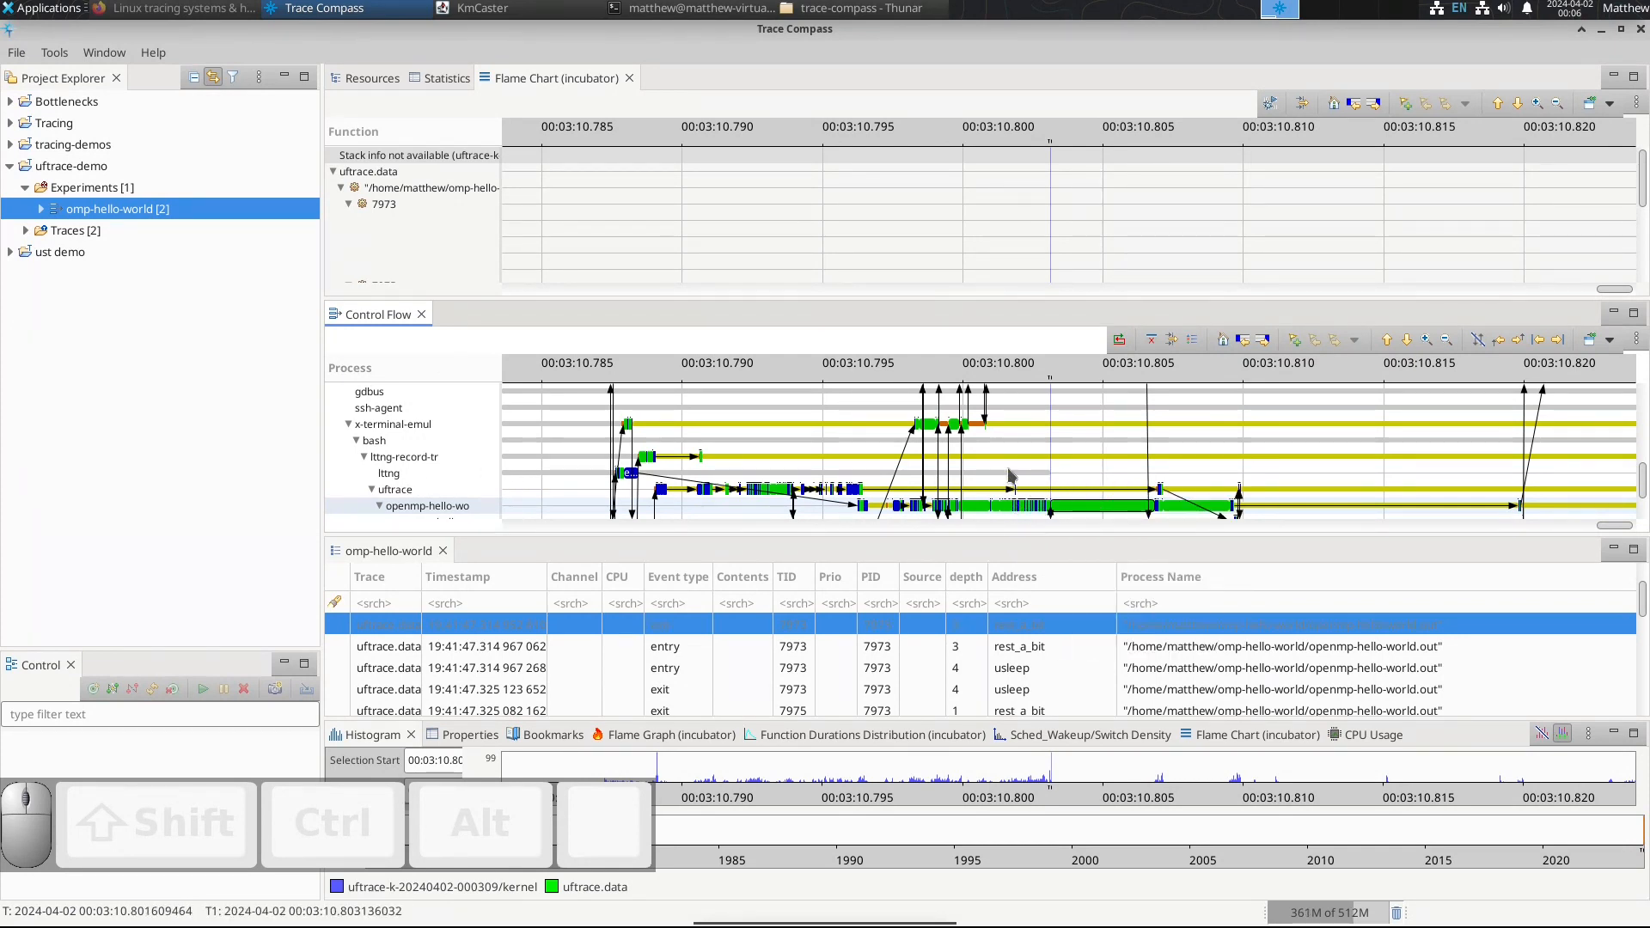
Step: Start applying a time offset to the omp-hello-world experiment in Advanced mode, targeting the uftrace.data trace
right_click(169, 216)
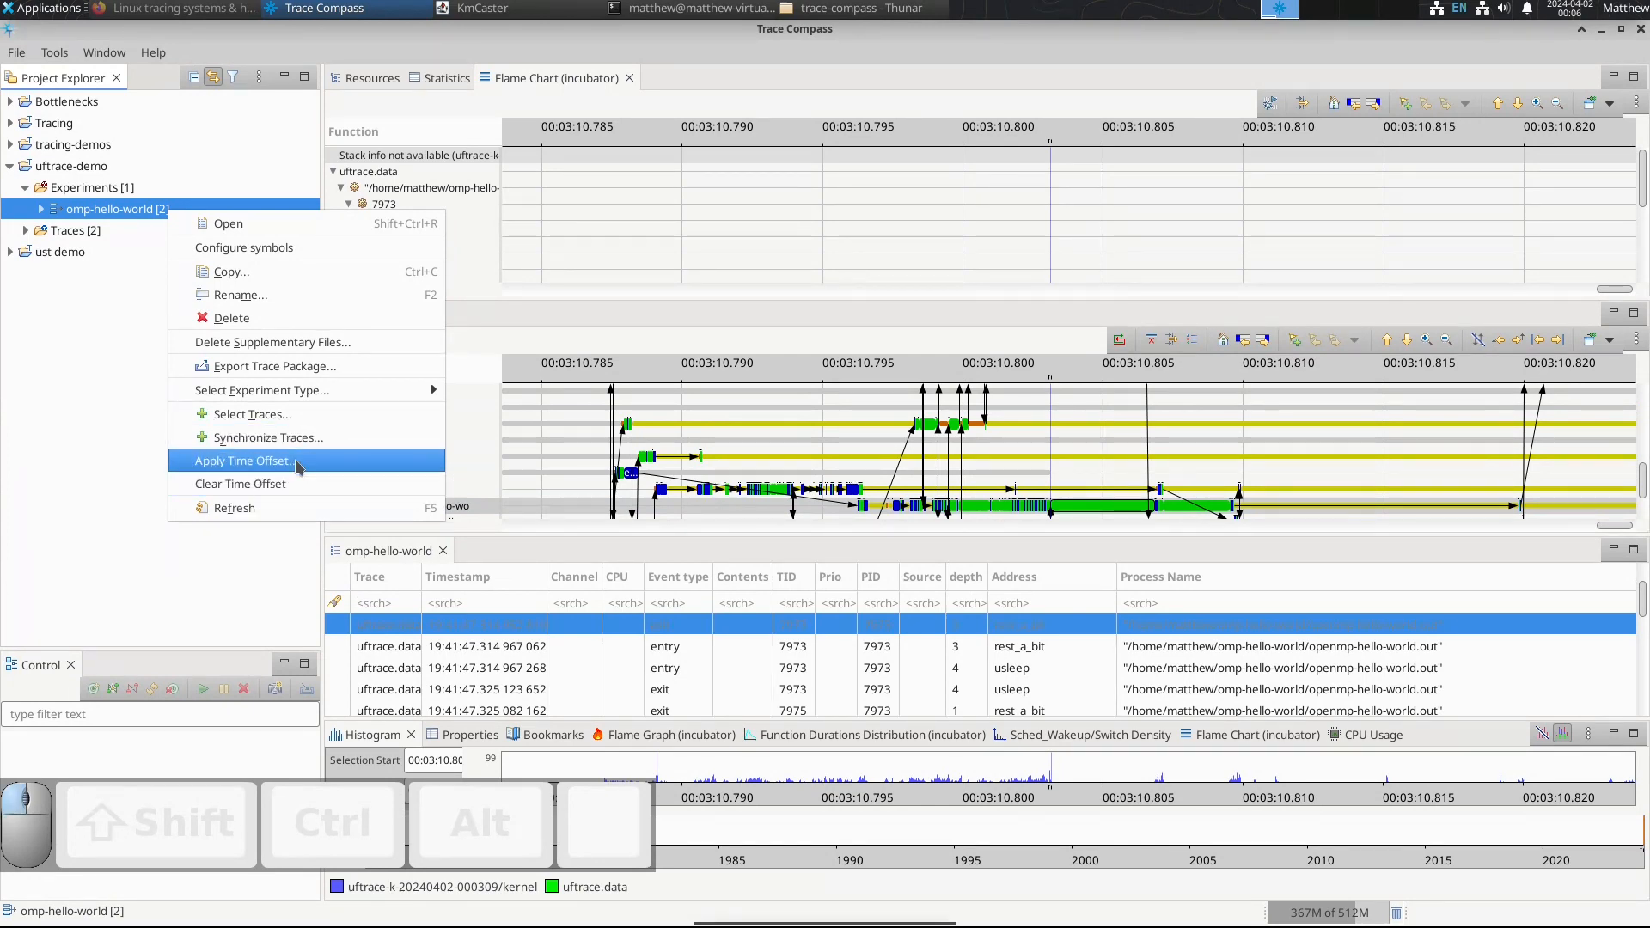
click(299, 463)
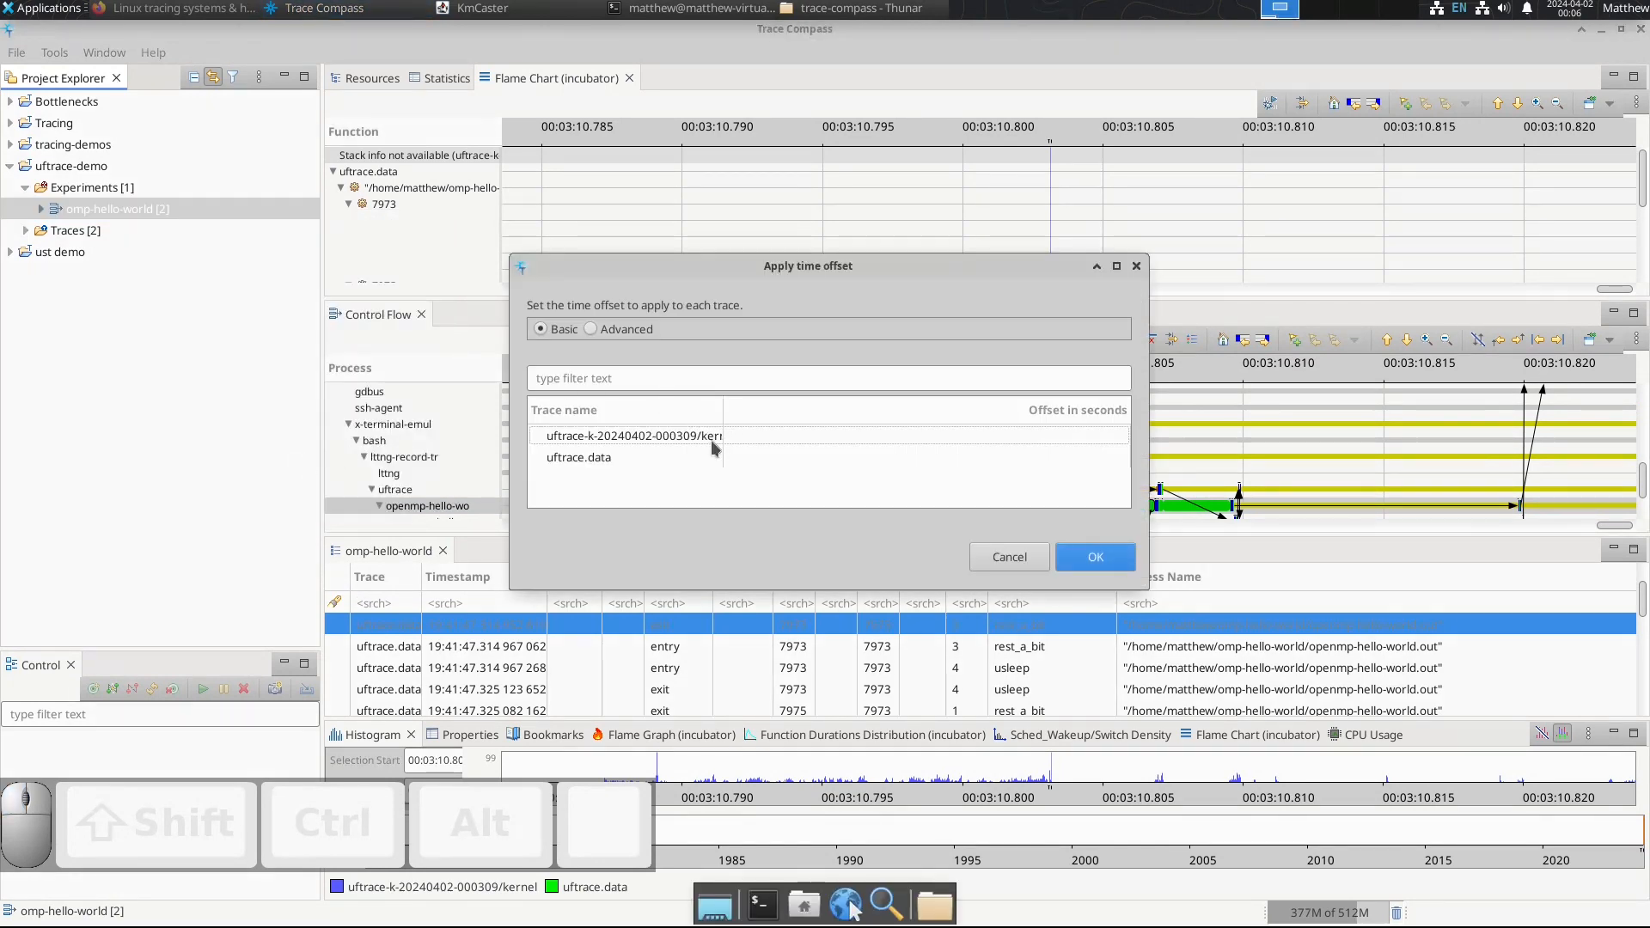
click(591, 330)
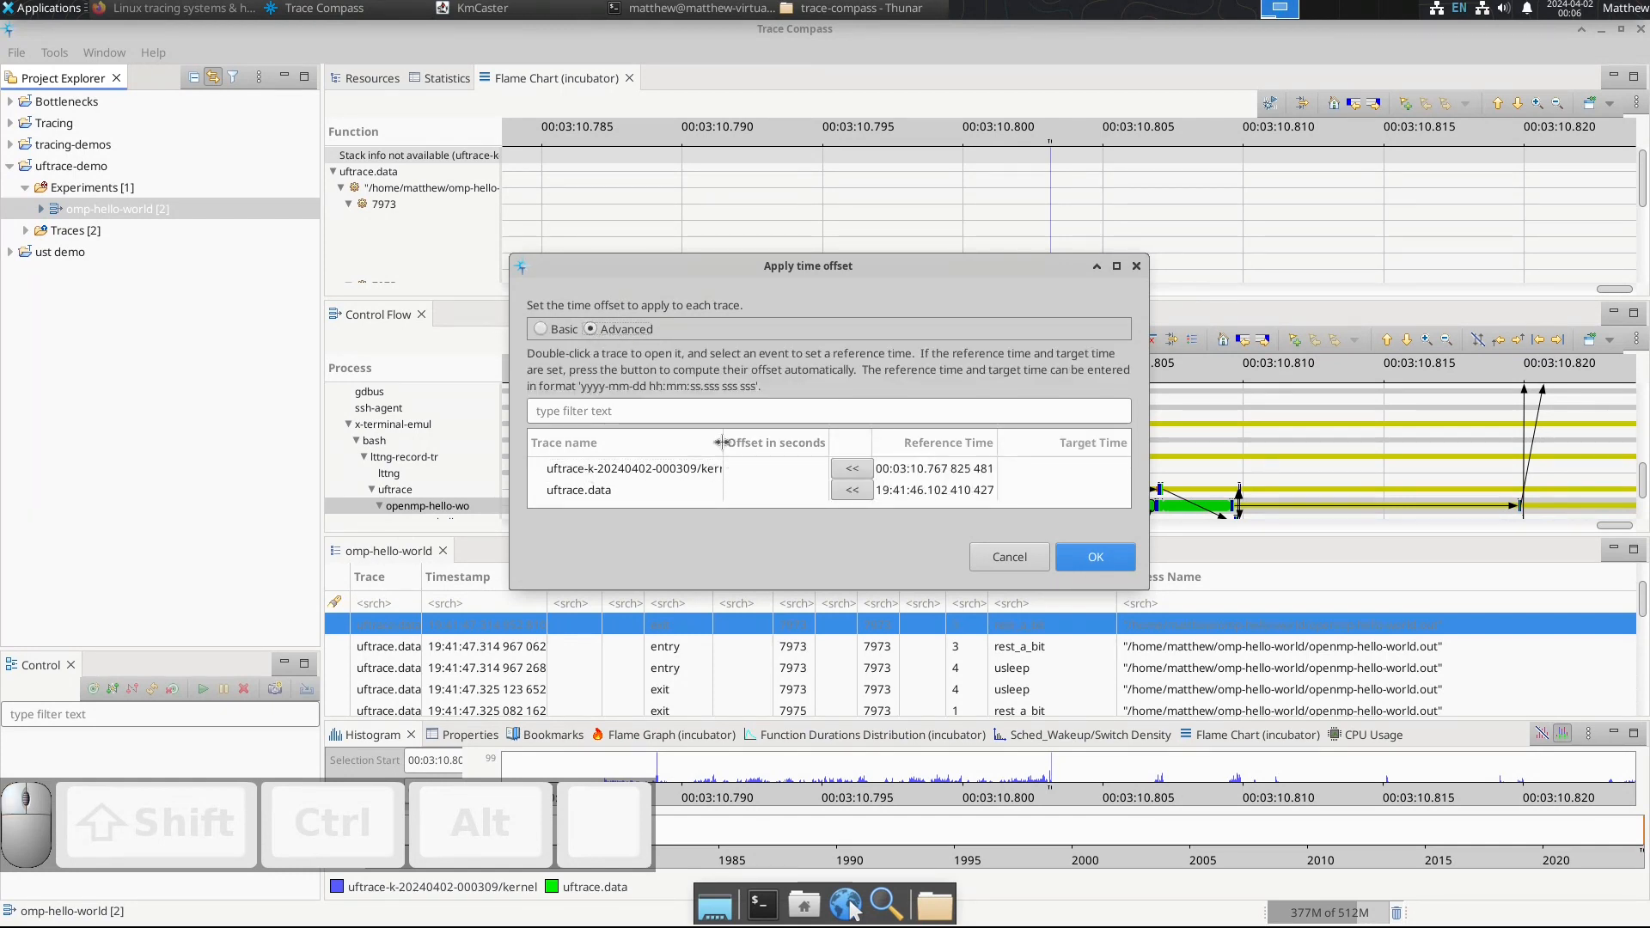
click(853, 490)
Step: Set the target time to the openmp-hello-wo state at 00:03:10.803 136 032, compute the uftrace.data offset from it and apply it
drag(993, 261, 769, 115)
click(1082, 514)
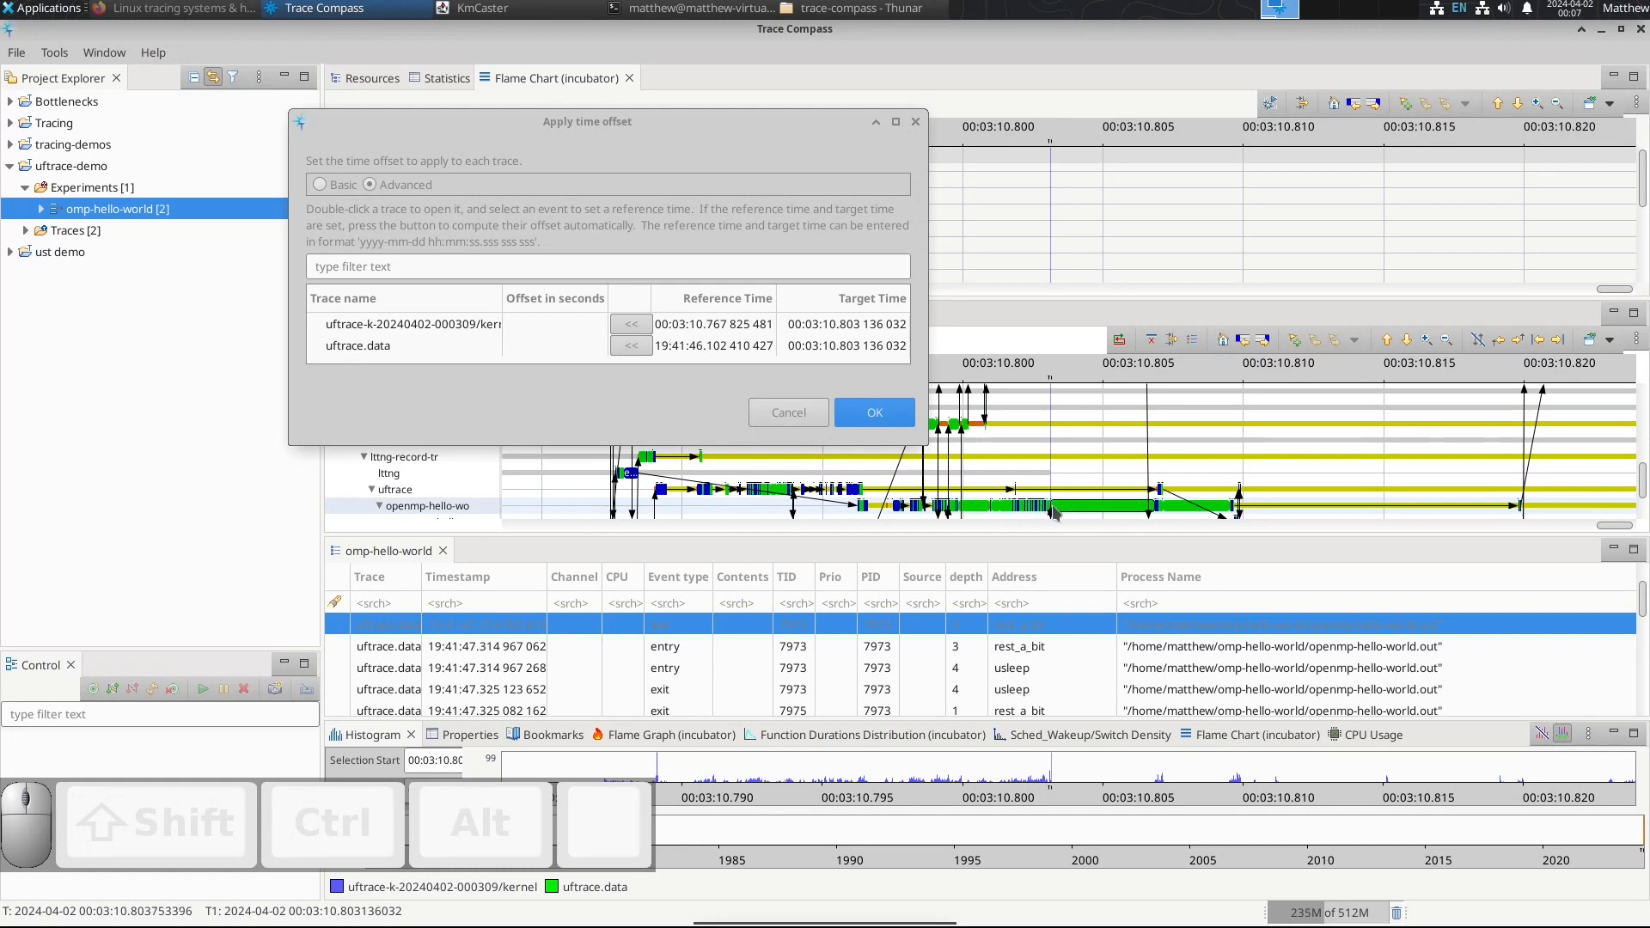
click(633, 346)
click(875, 413)
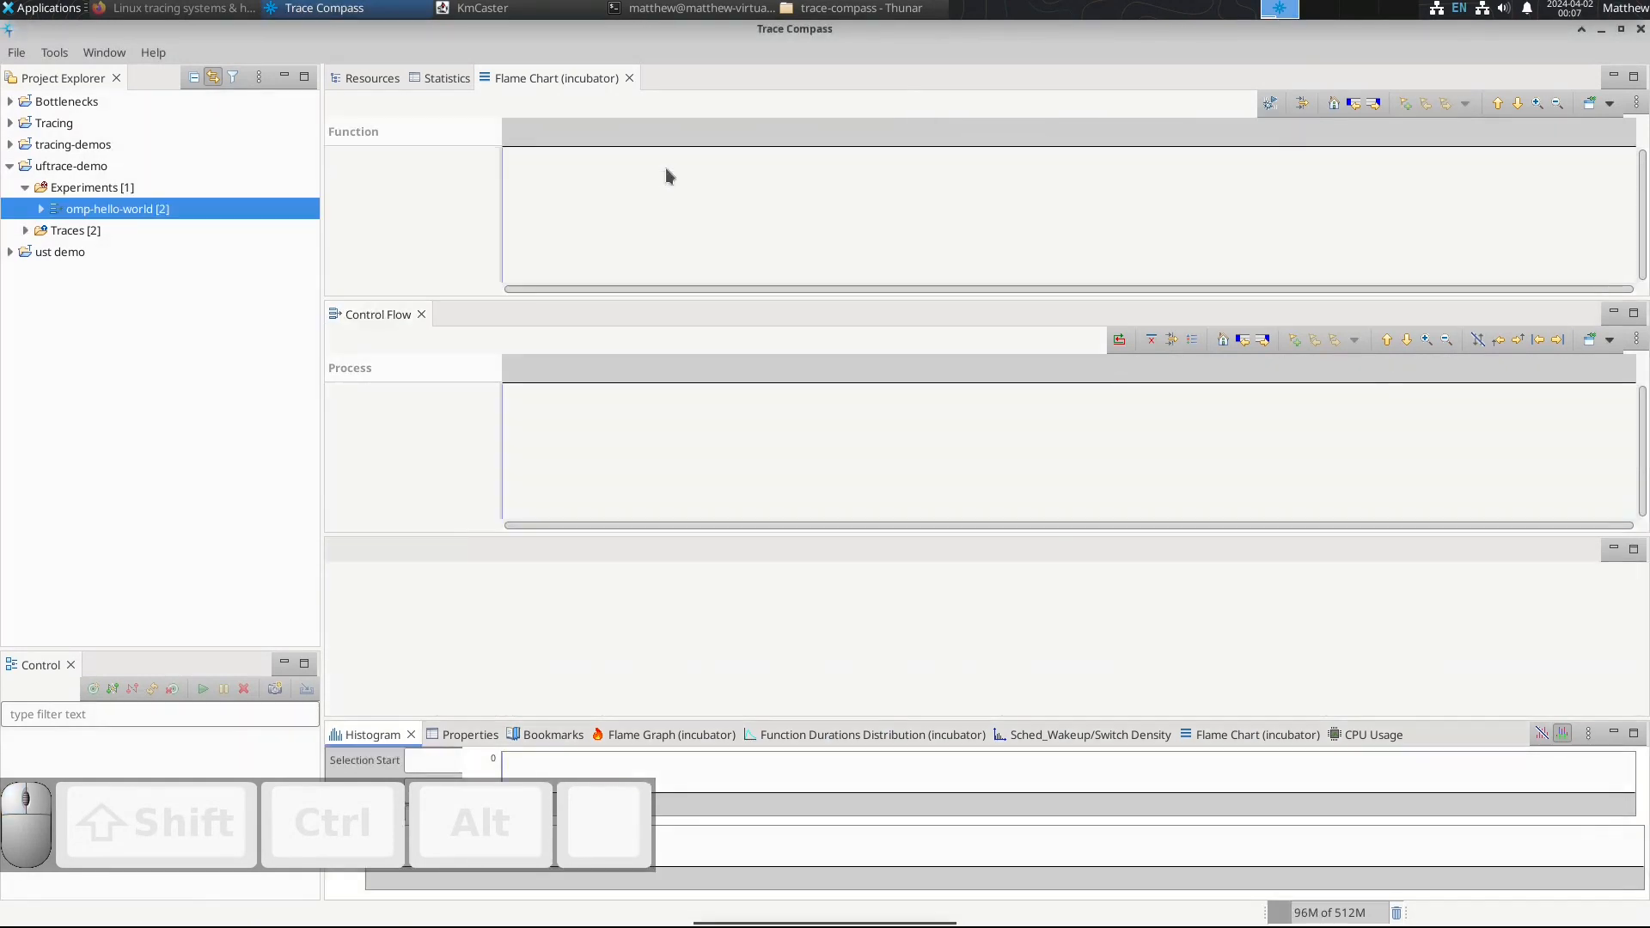
Step: Reopen the omp-hello-world experiment, widen the time range to the whole trace and look through the Flame Chart threads
double_click(134, 211)
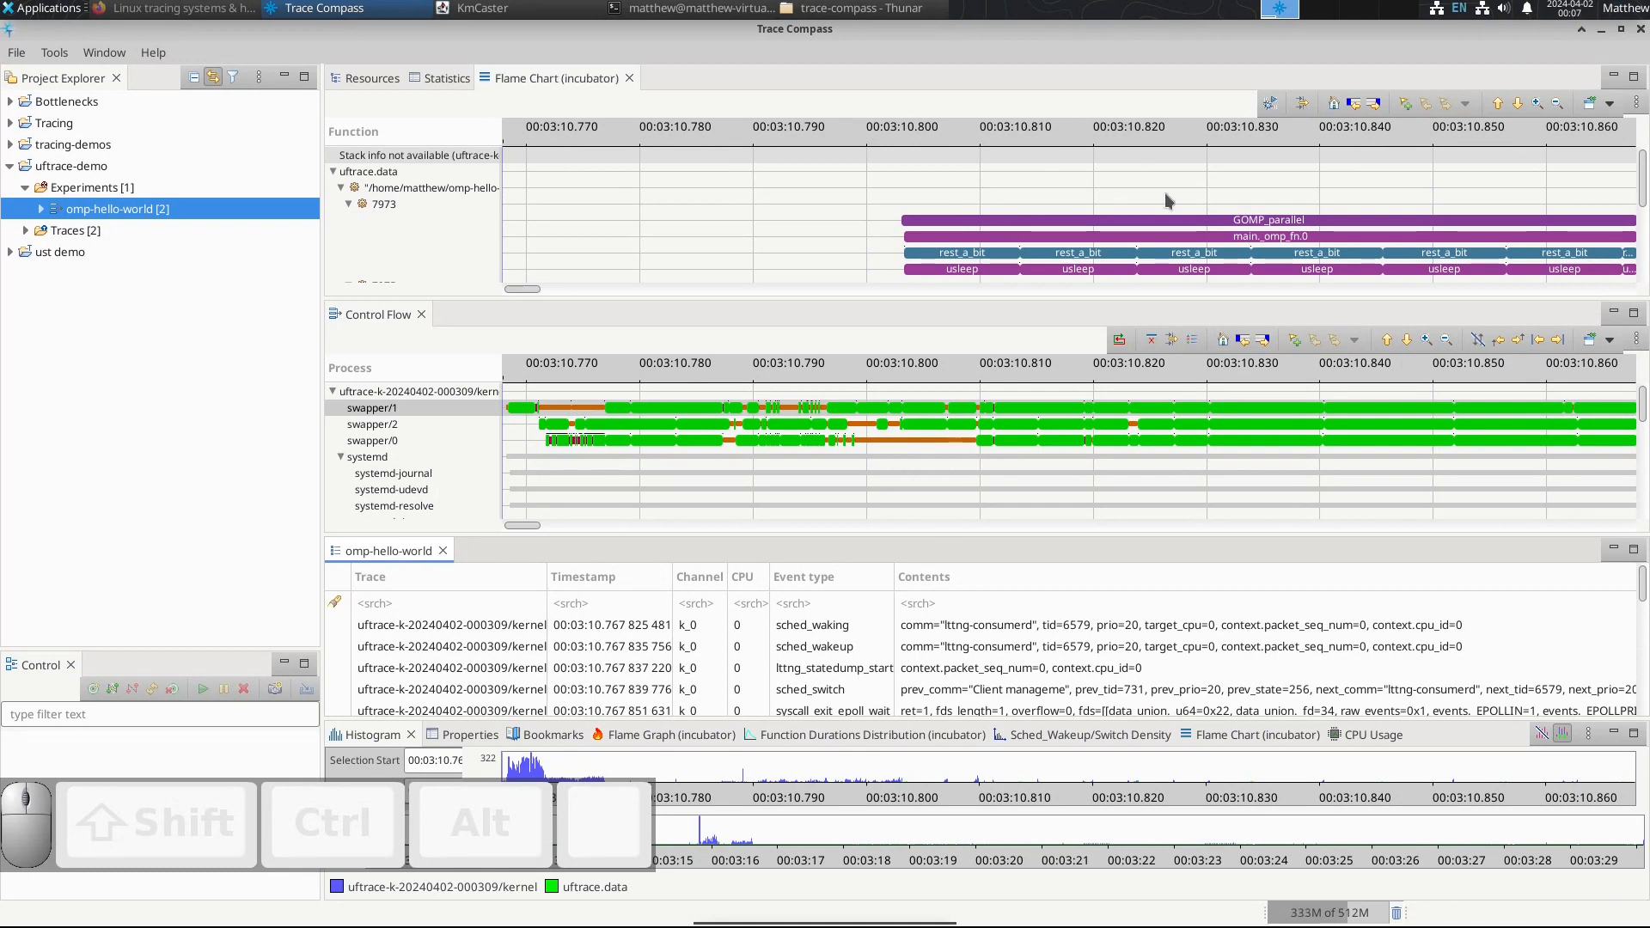
scroll(1176, 215, down, 4)
scroll(1176, 215, up, 4)
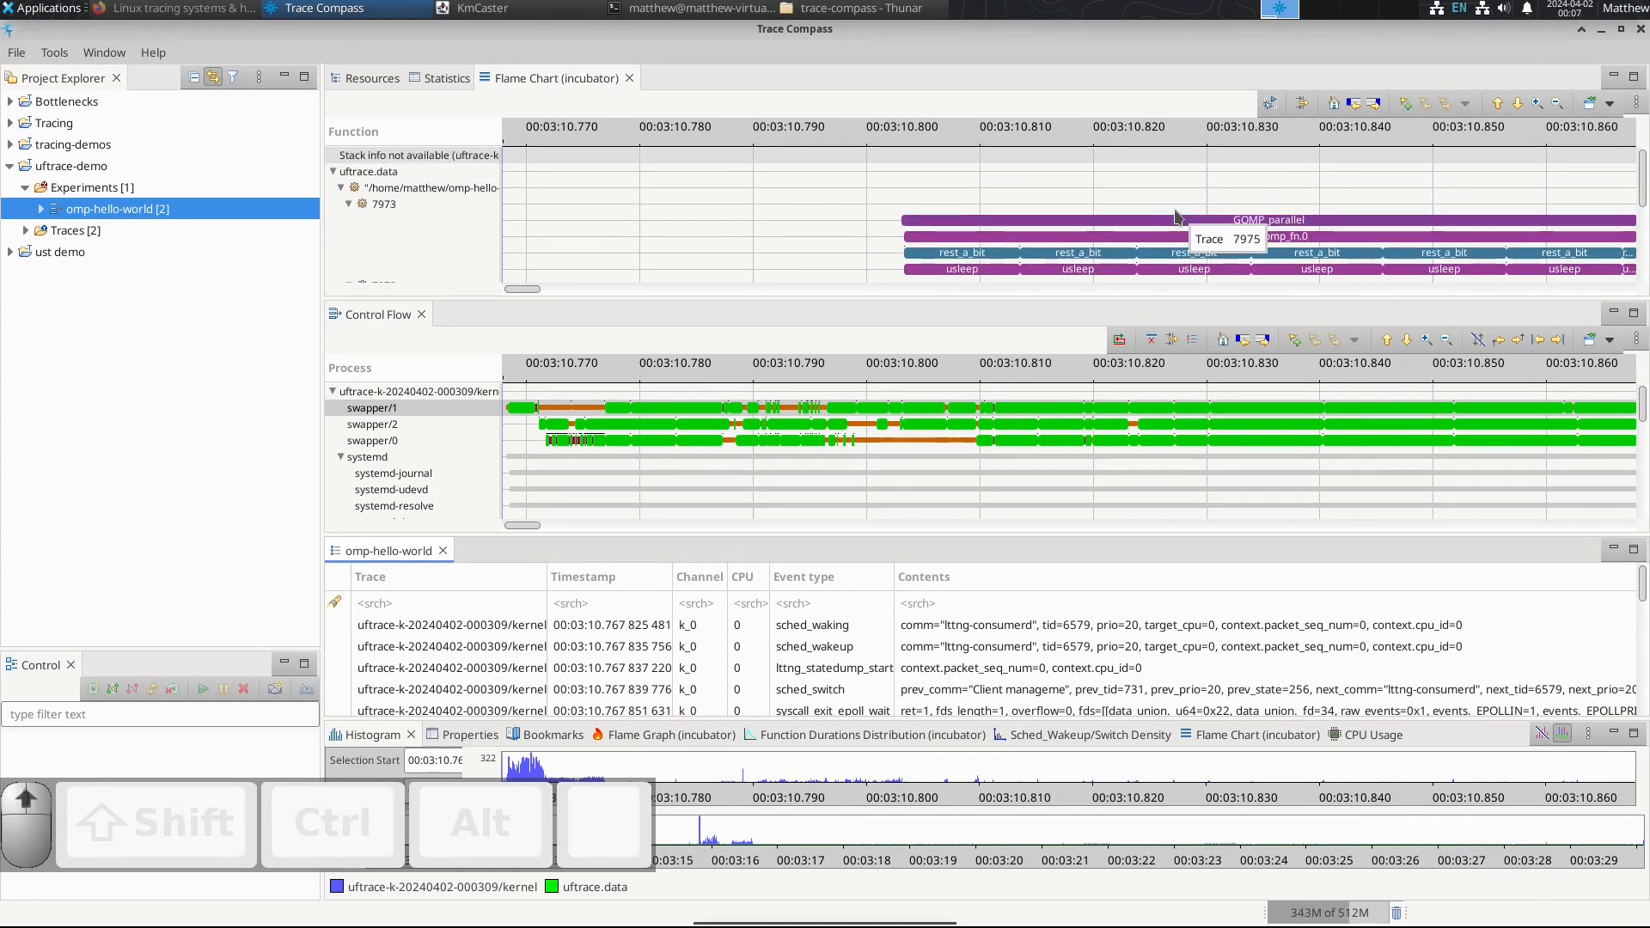
scroll(1034, 373, down, 5)
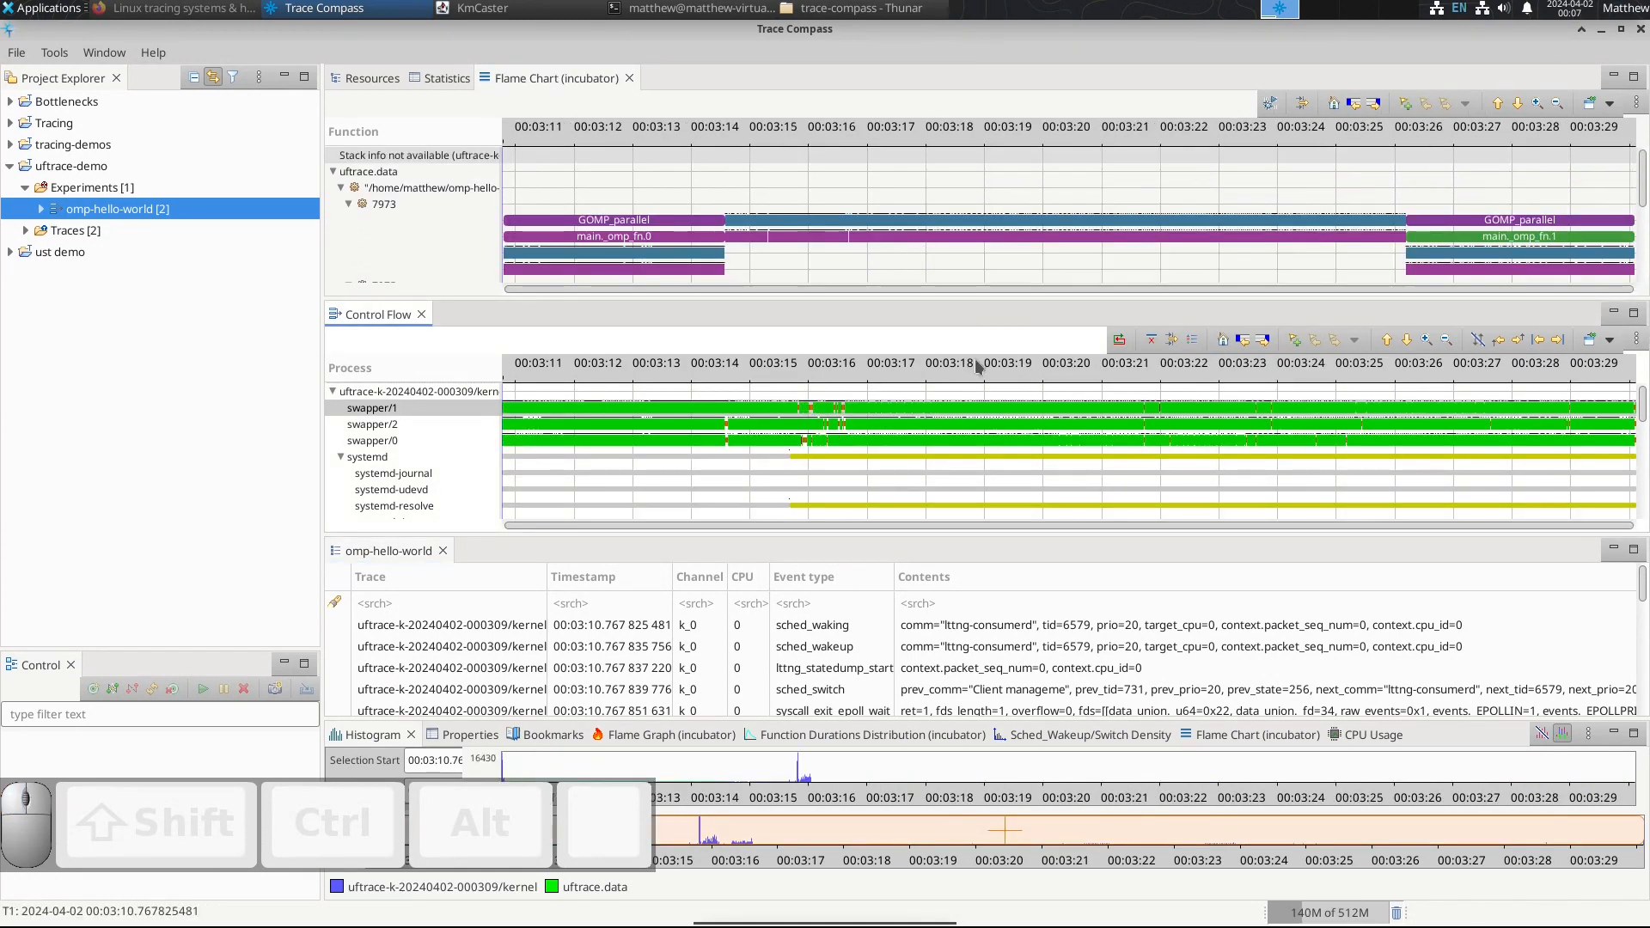
scroll(772, 227, down, 3)
scroll(781, 225, up, 3)
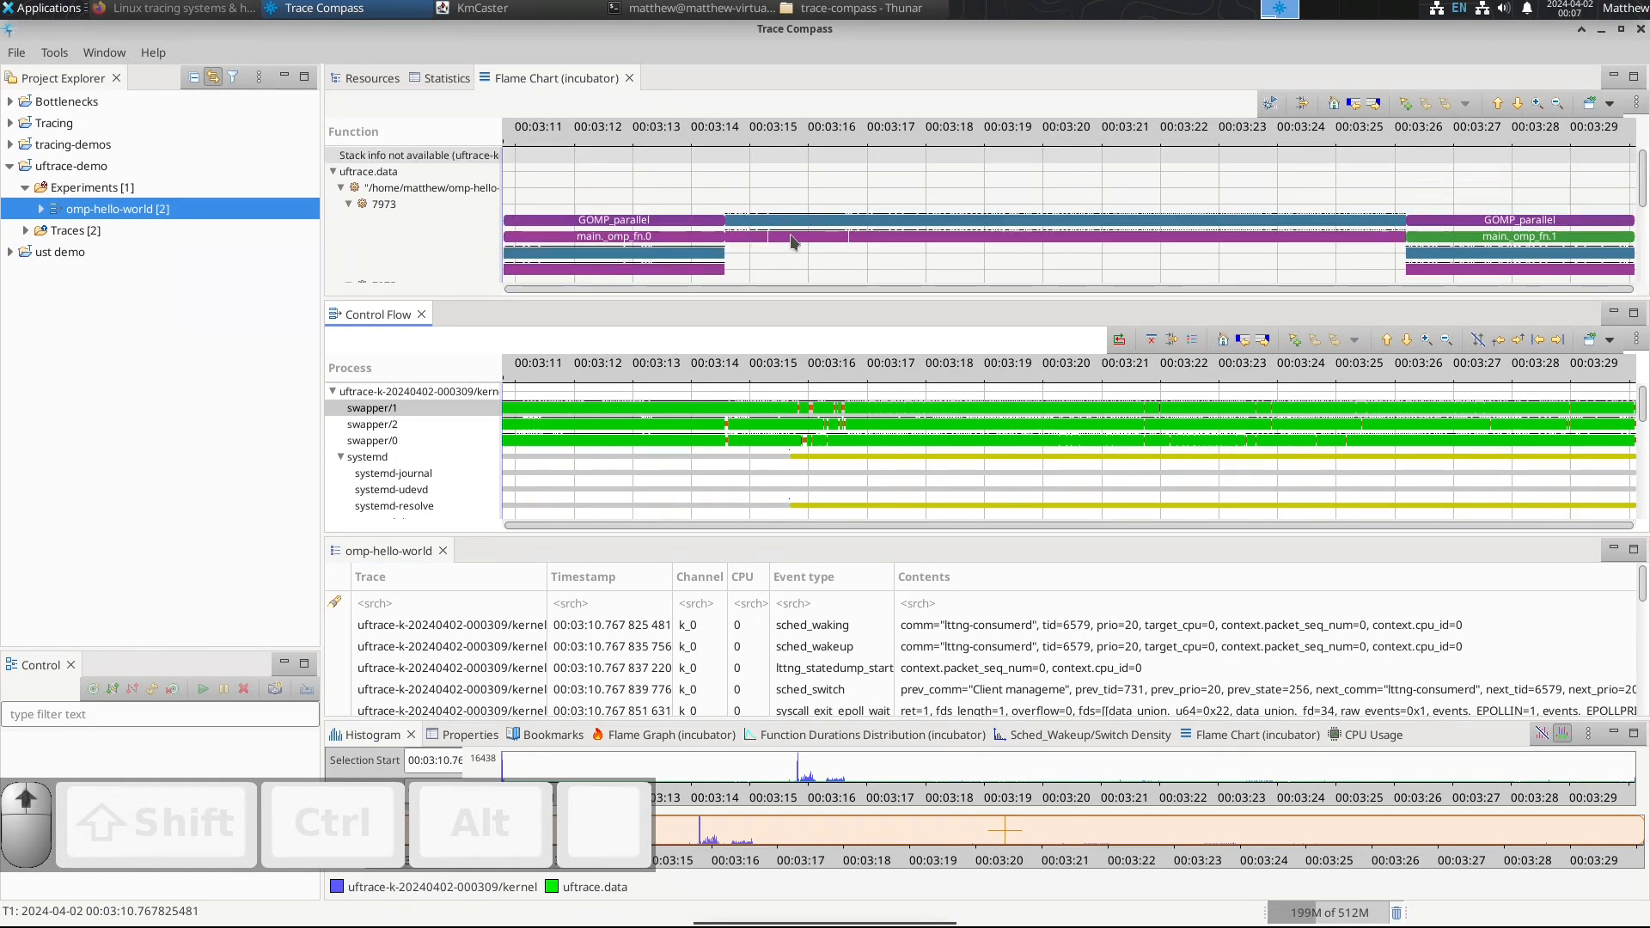
scroll(790, 241, down, 3)
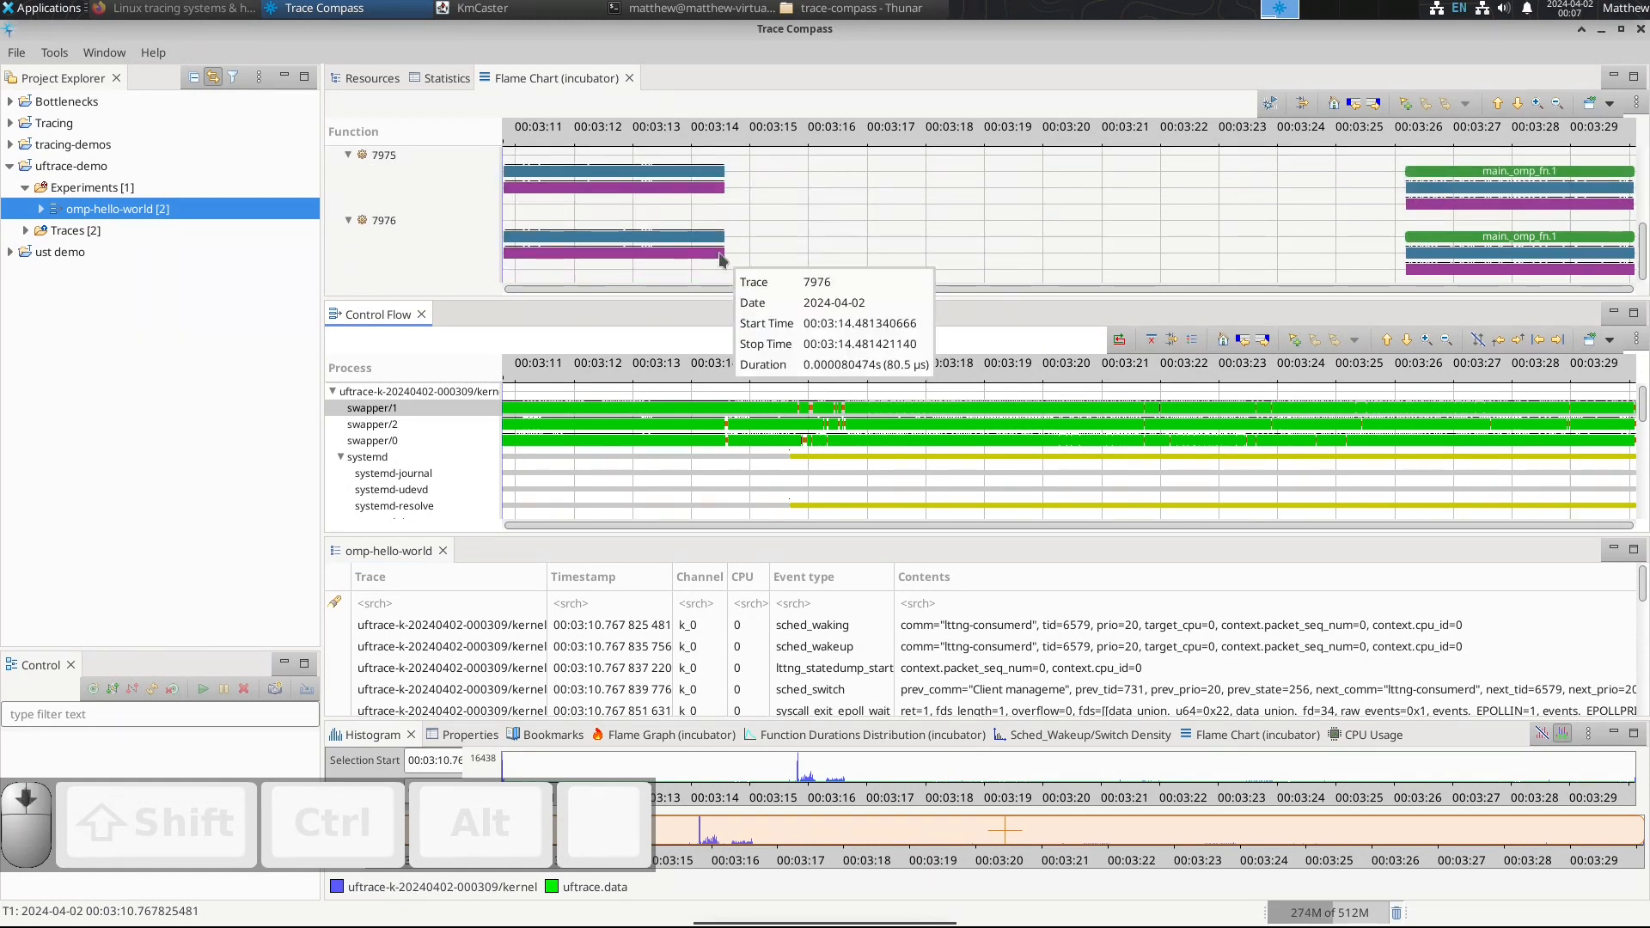
Step: Expand the omp-hello-world experiment's views and open the CPU Usage view
click(39, 209)
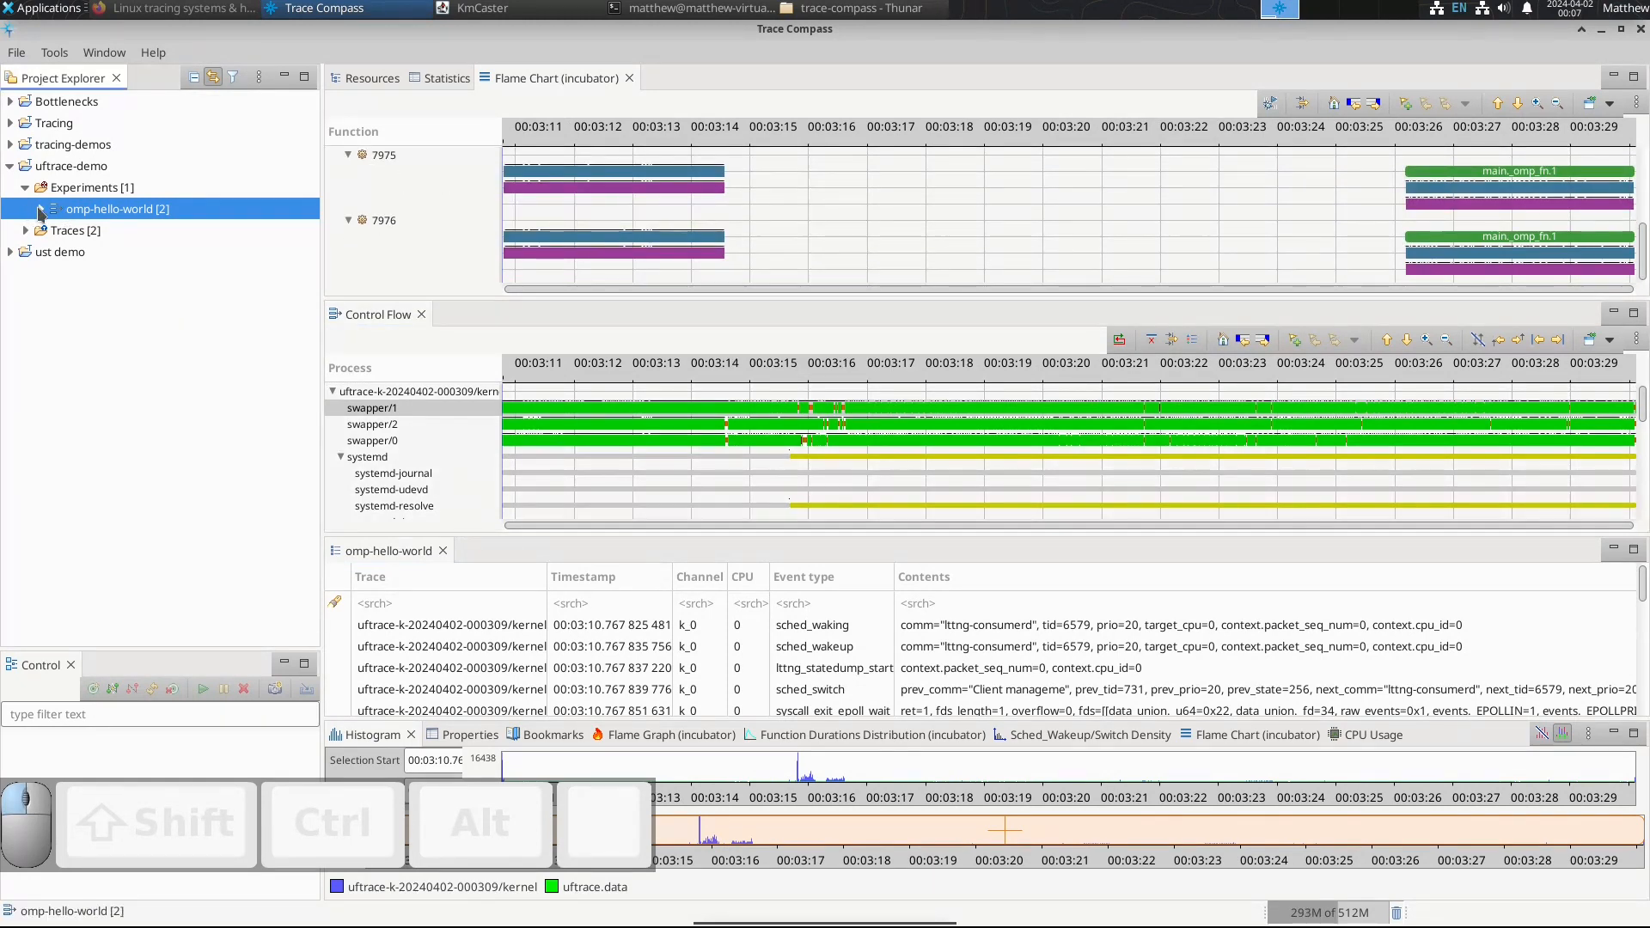
click(56, 273)
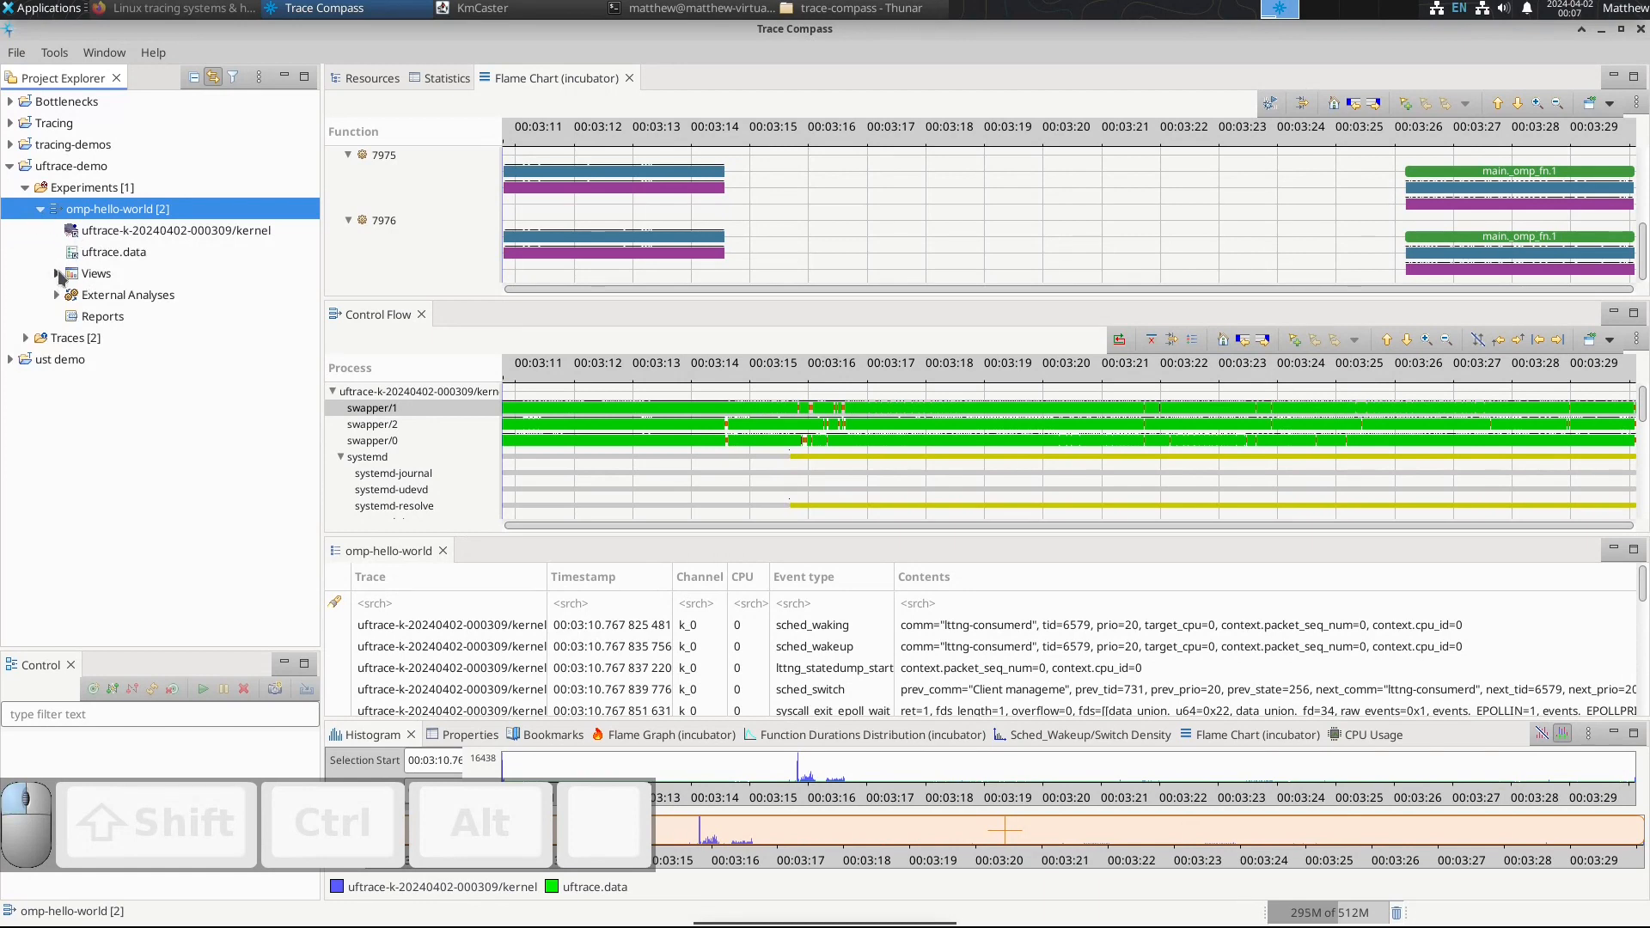
scroll(108, 464, down, 3)
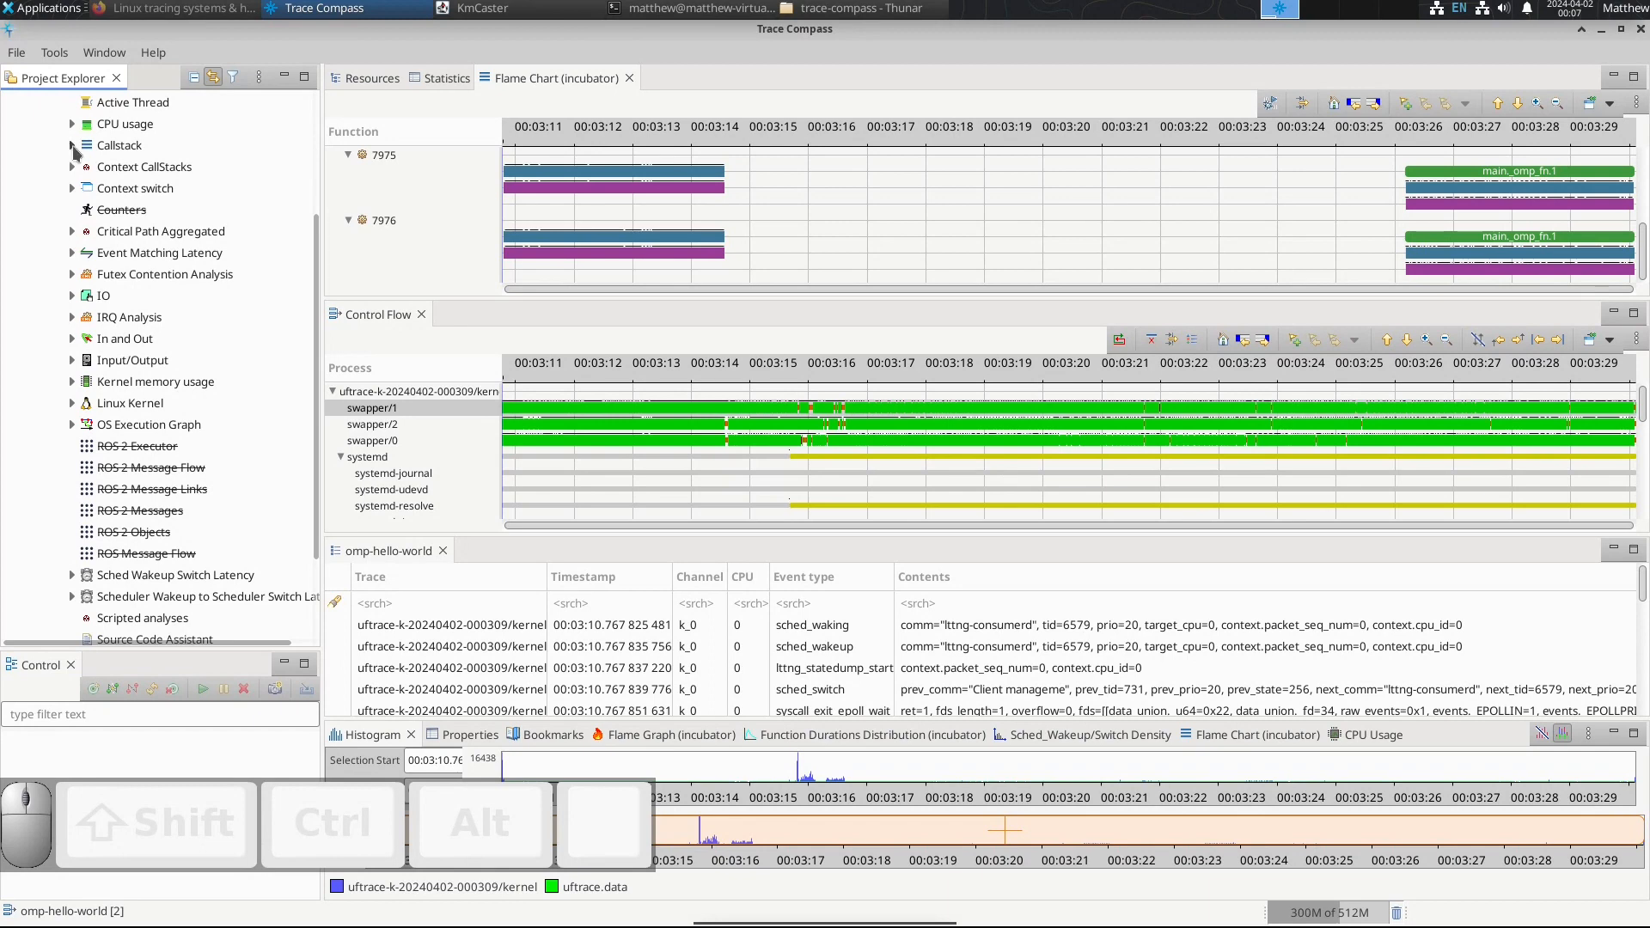
click(71, 124)
double_click(138, 145)
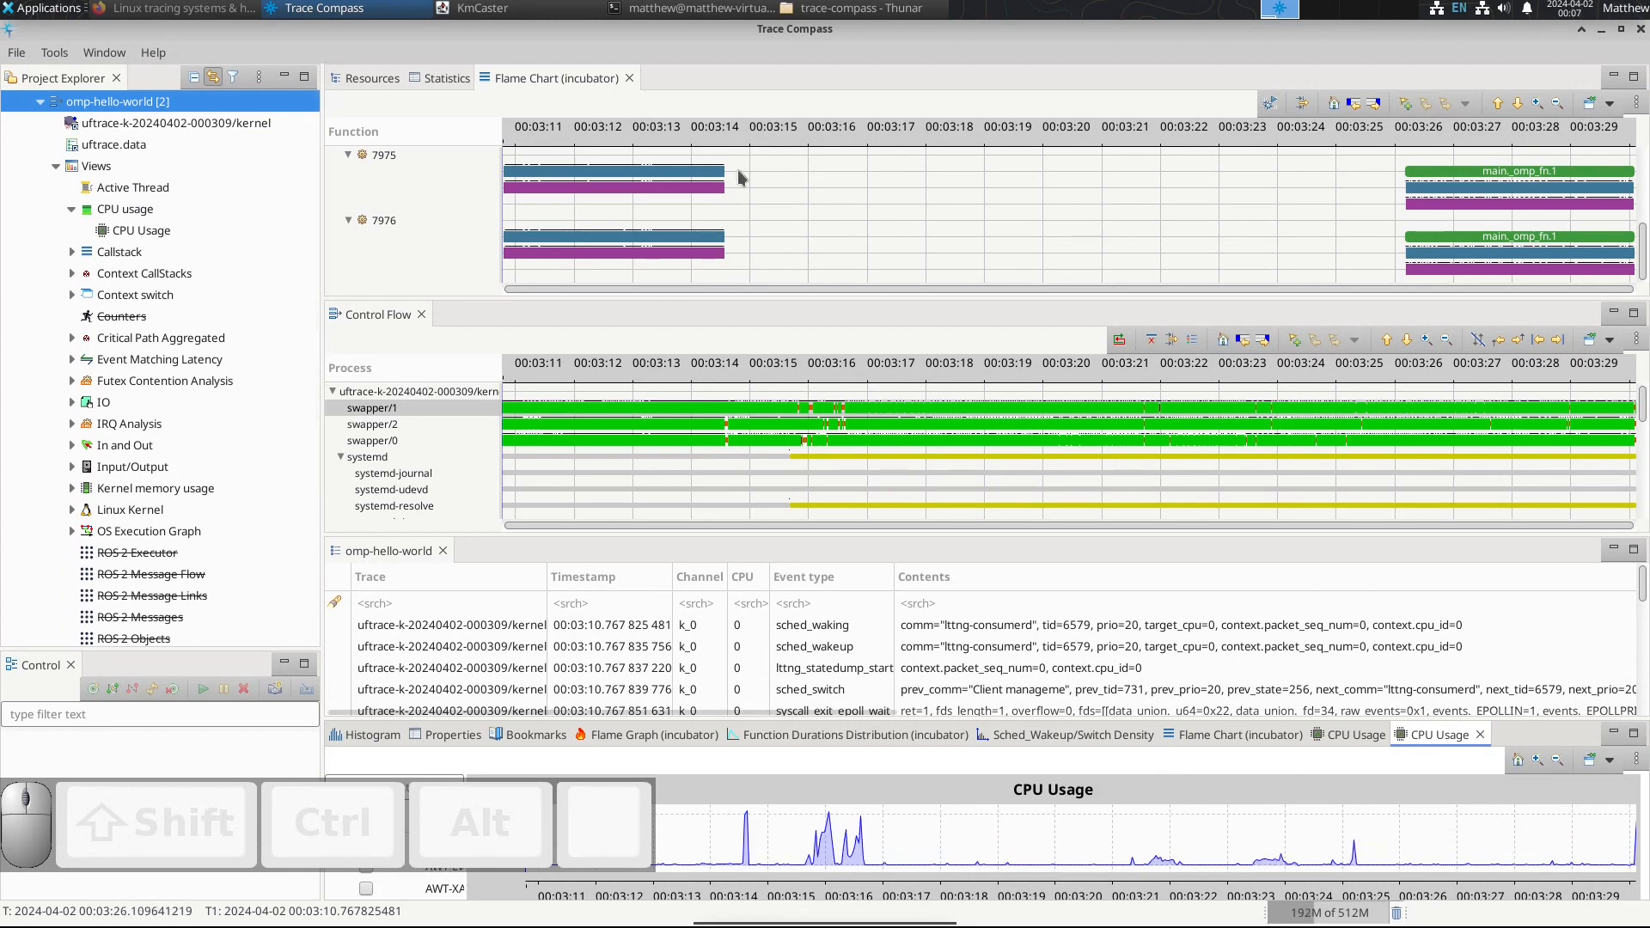
Step: Open the Resources view from the Linux Kernel analysis and dock it beside the Control Flow view
scroll(775, 255, up, 5)
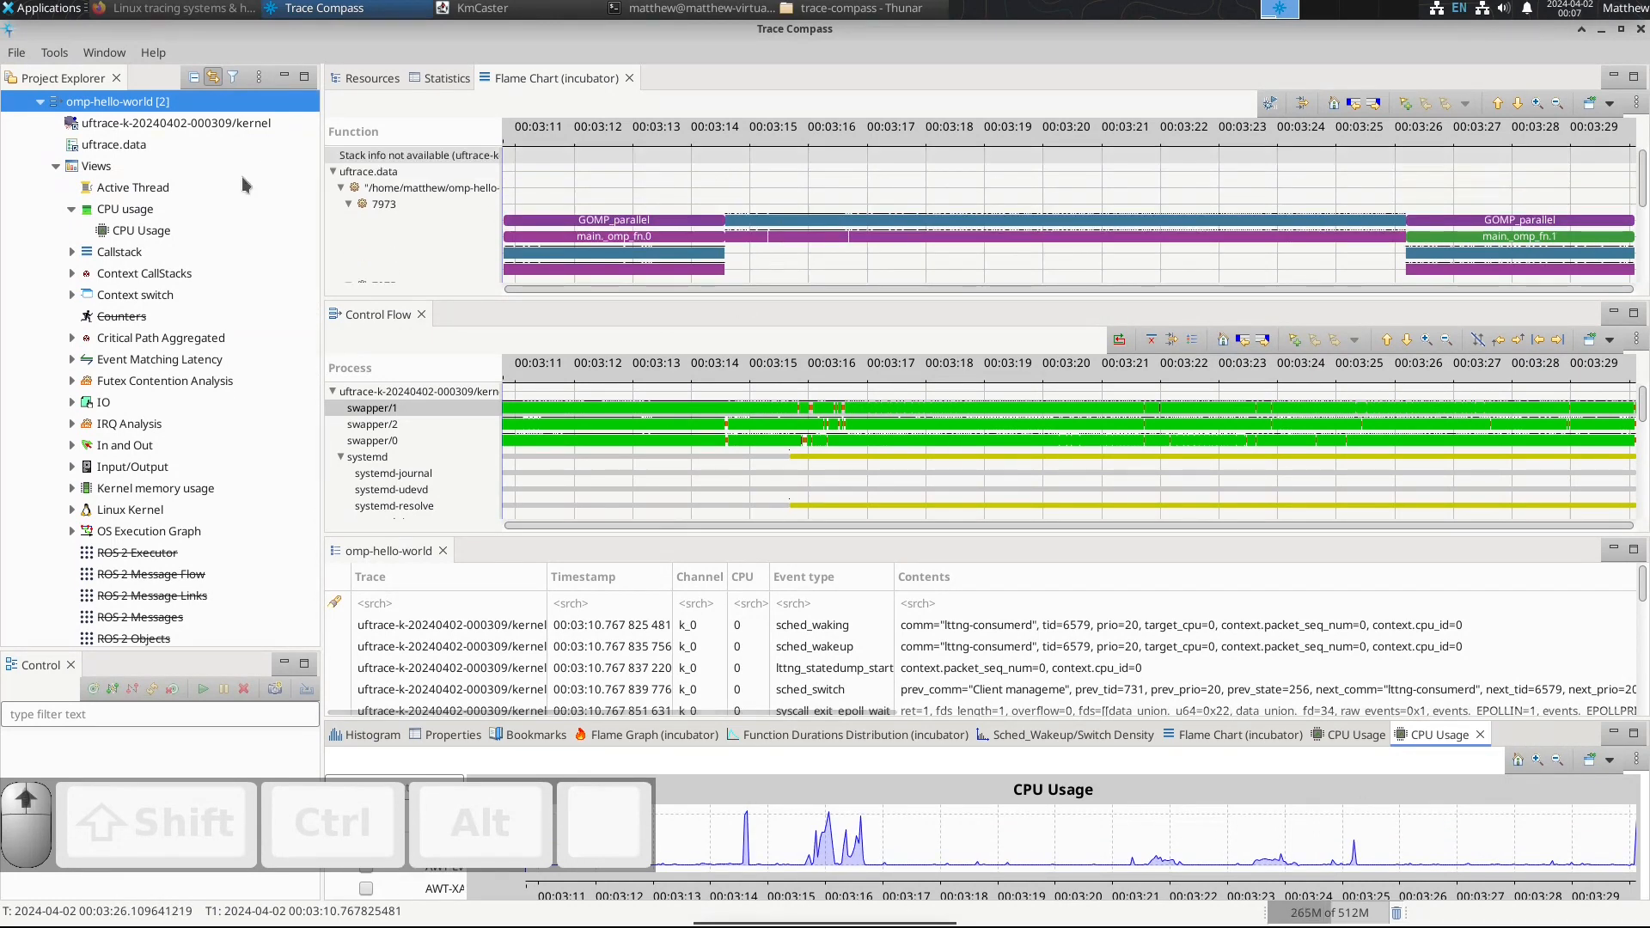
click(71, 510)
double_click(140, 554)
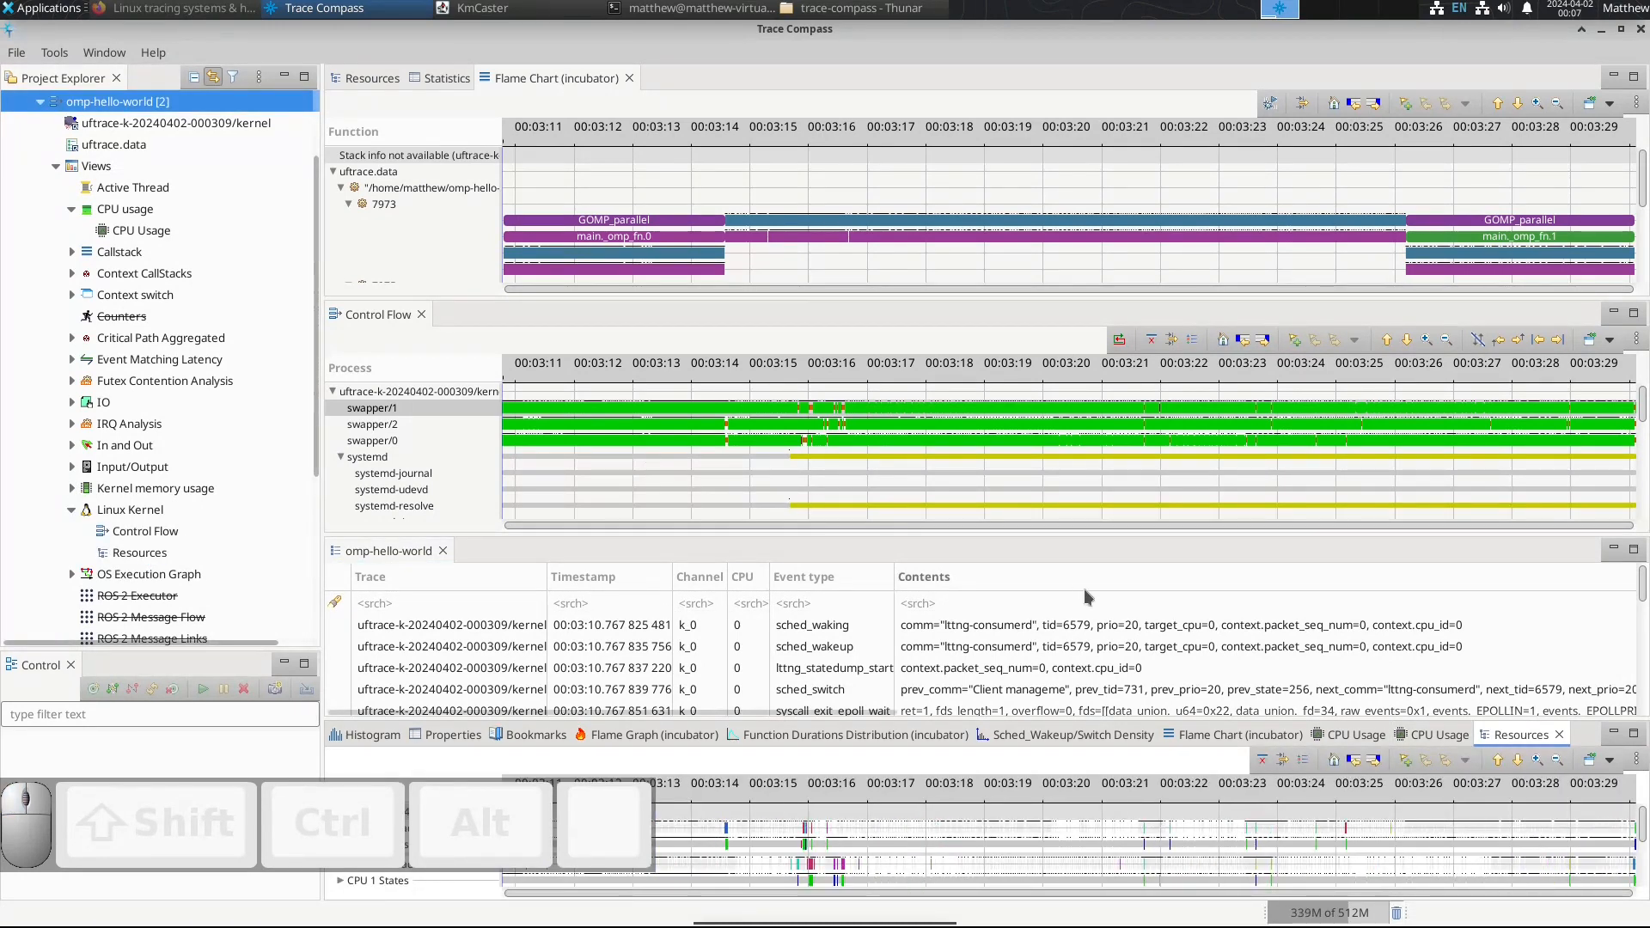
drag(1526, 736, 464, 318)
Step: Look through the IRQ and CPU rows of the Resources view and examine the CPU 1 states
scroll(864, 471, down, 5)
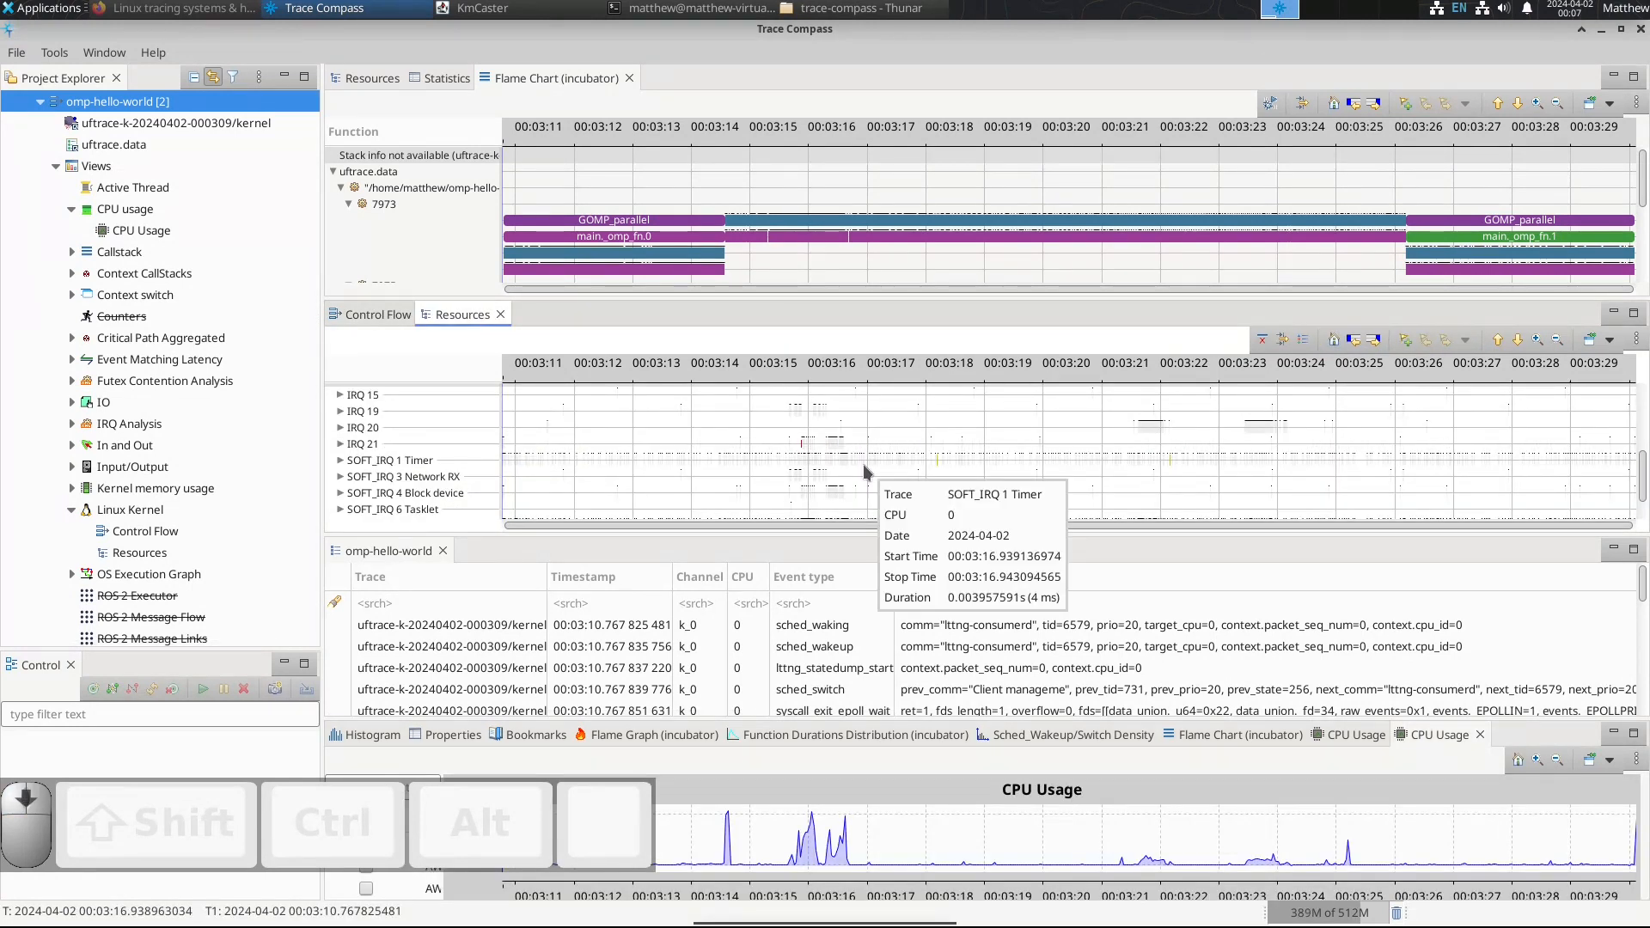
scroll(864, 471, up, 10)
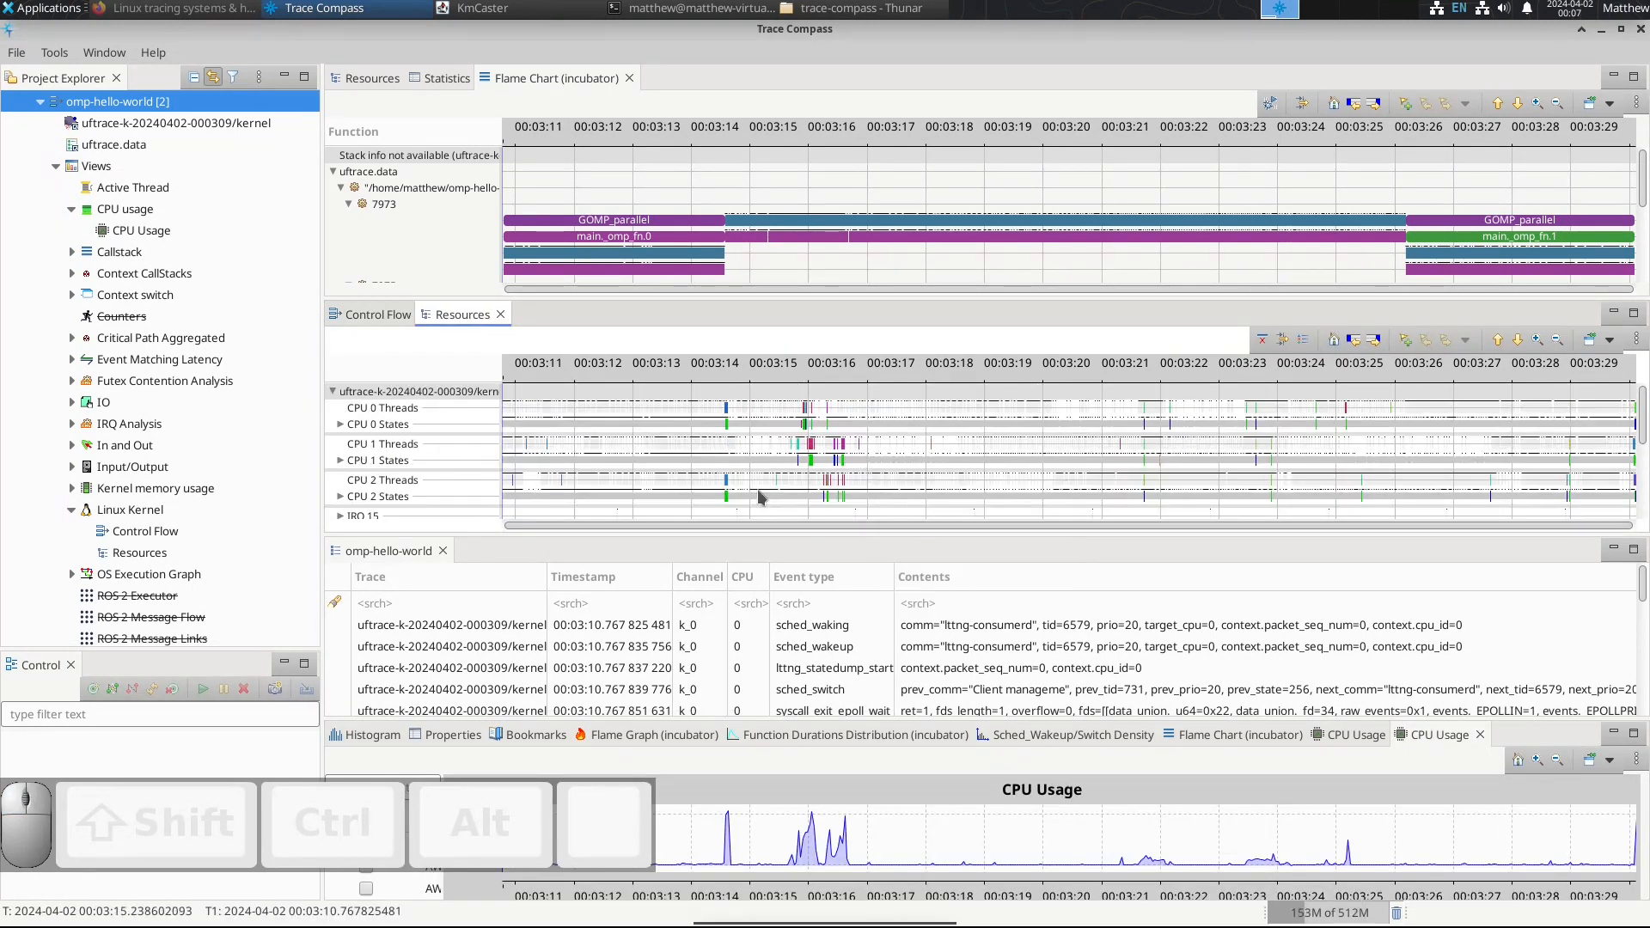
mouse_move(725, 438)
mouse_move(636, 462)
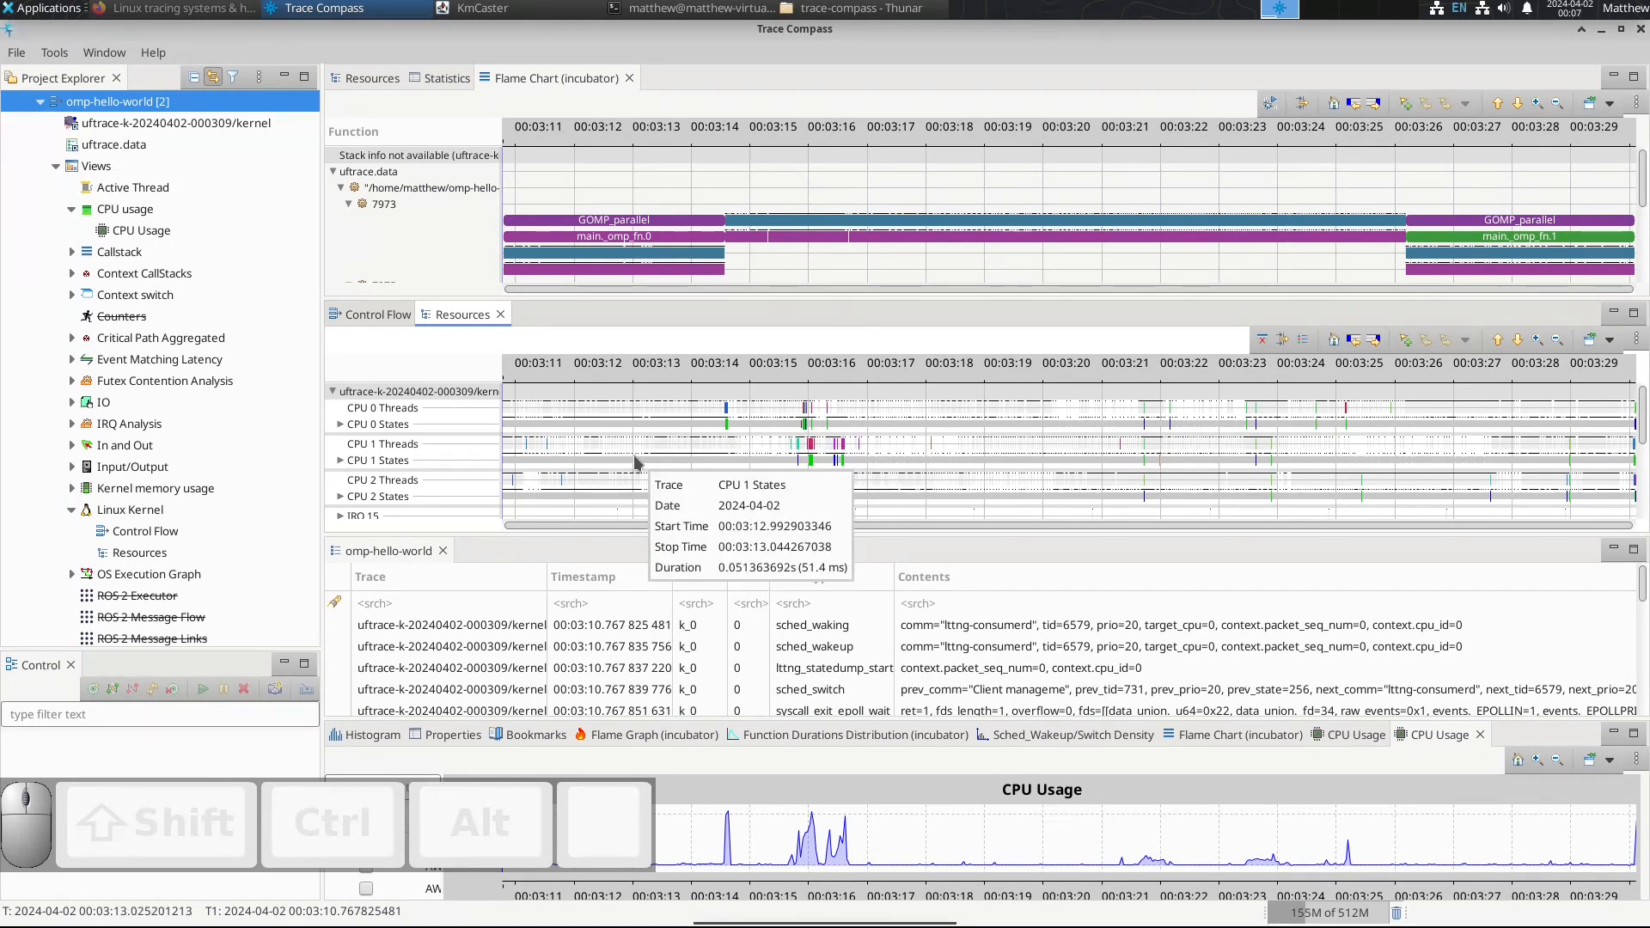